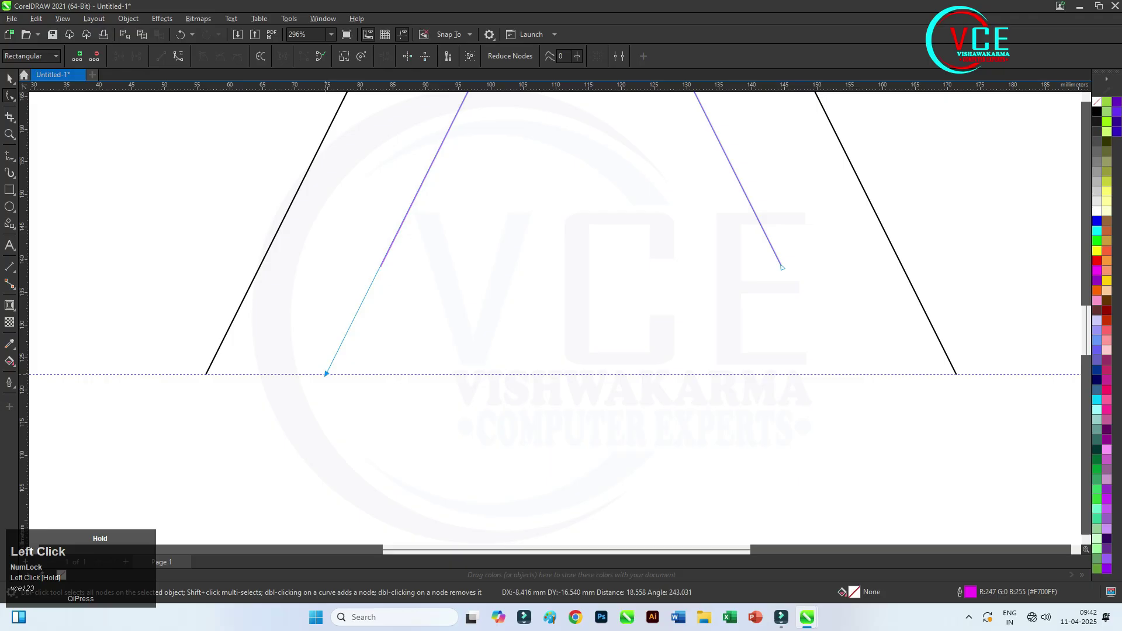
Extend the inner chevron's right leg down to the horizontal guideline and deselect the shape.
scroll(448, 301, down, 2)
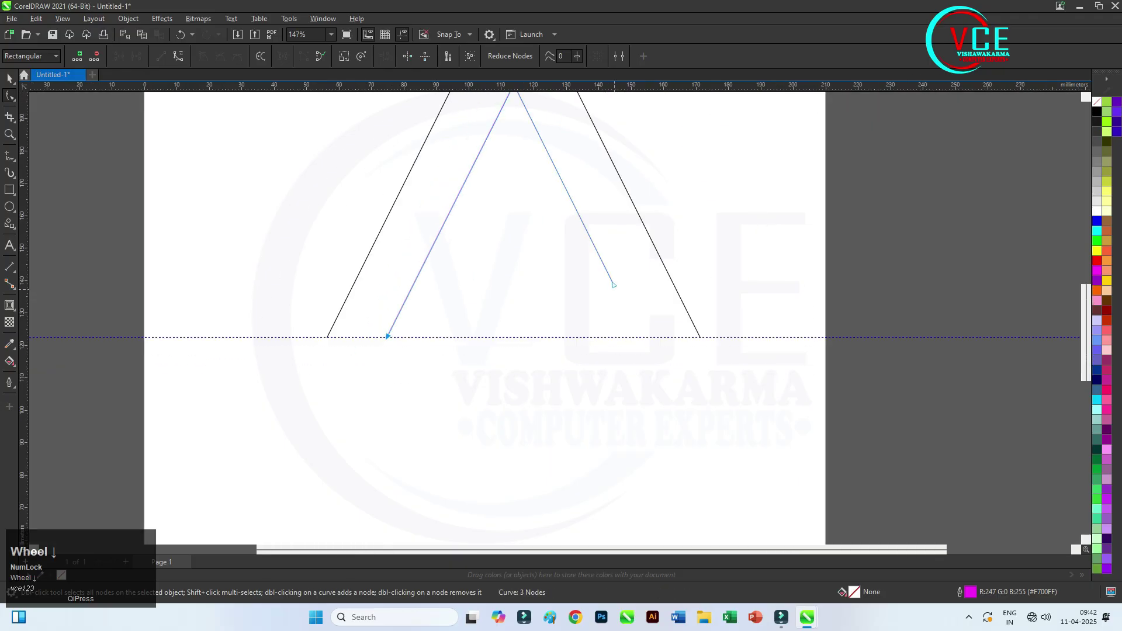
drag(614, 284, 641, 338)
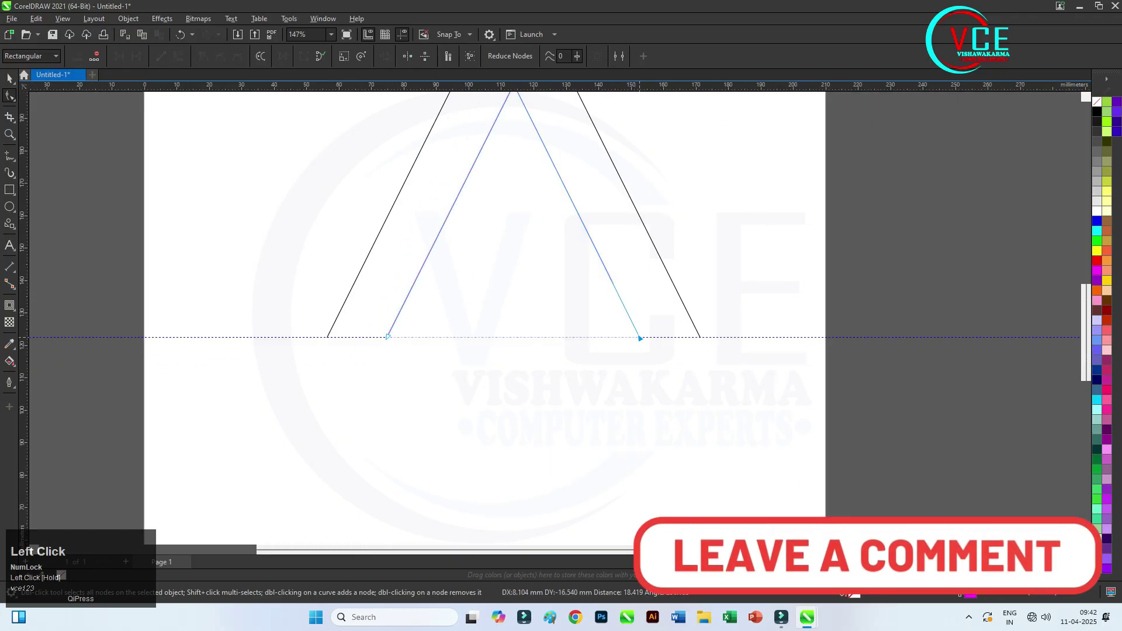
scroll(530, 312, up, 4)
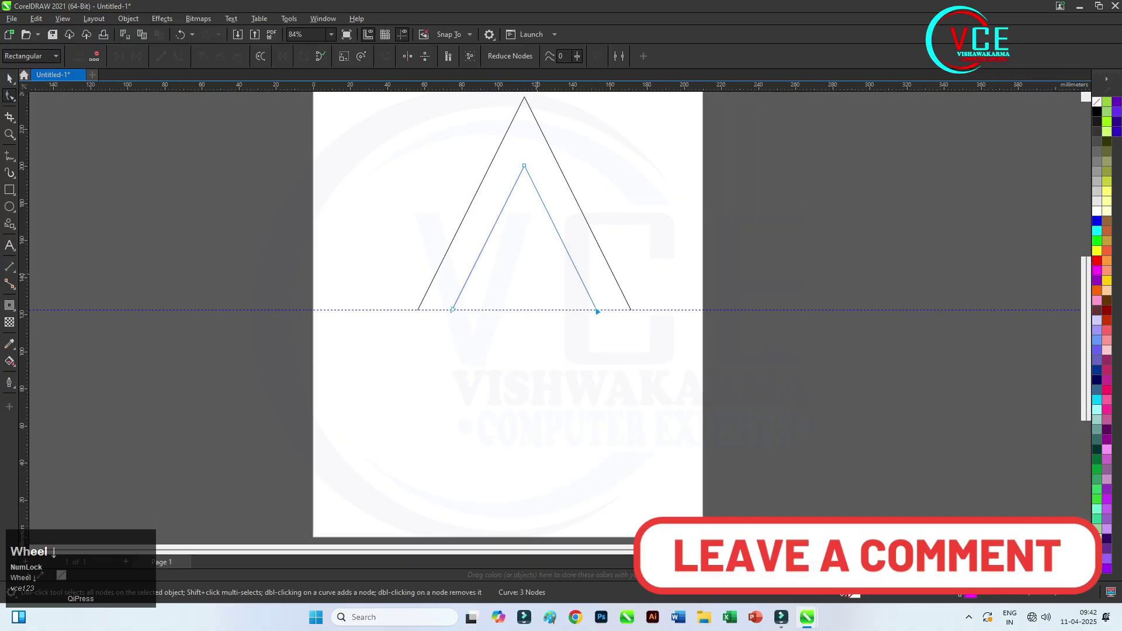
scroll(542, 121, up, 1)
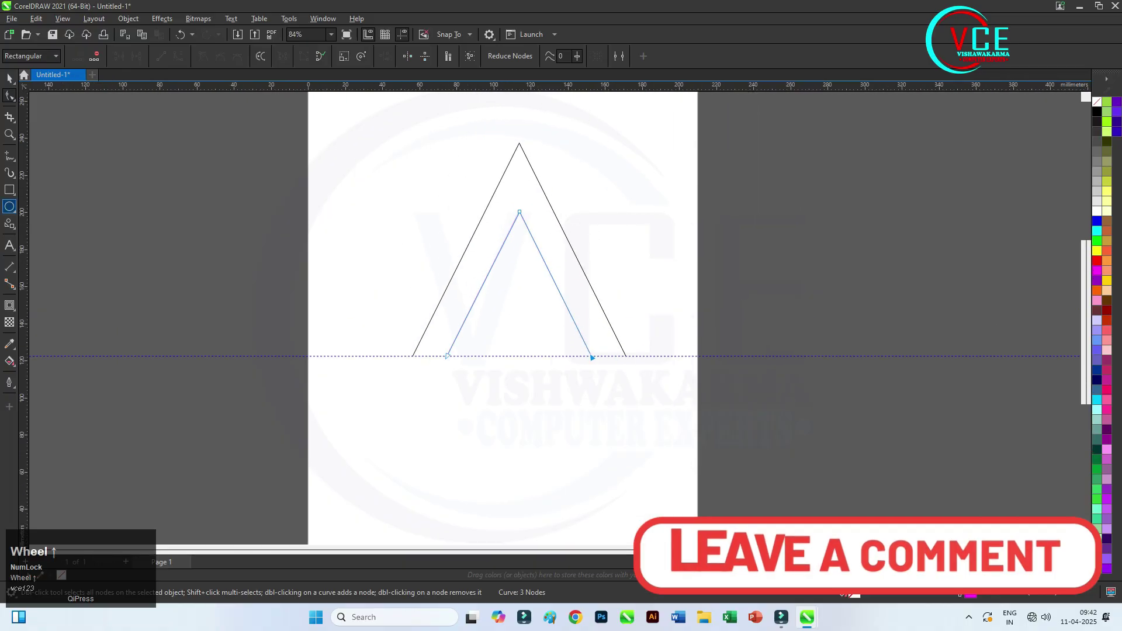
click(9, 206)
click(9, 78)
click(42, 197)
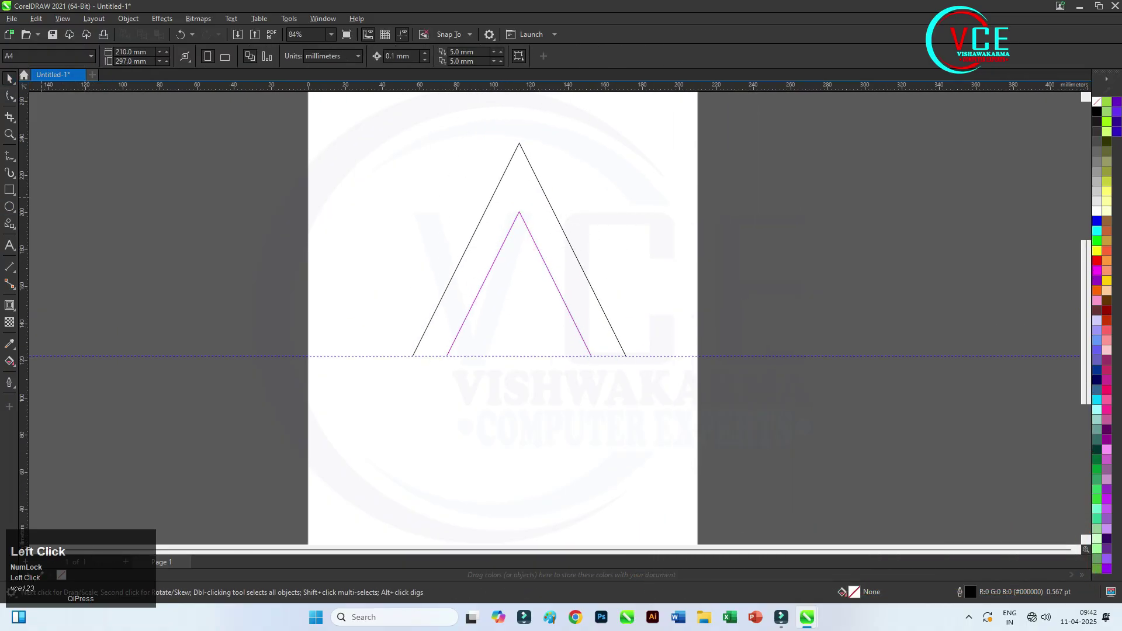
Draw a circle about 191 mm in diameter centred on the outer chevron's apex, with a concentric copy scaled to about 155 mm.
scroll(207, 250, down, 2)
drag(412, 180, 427, 296)
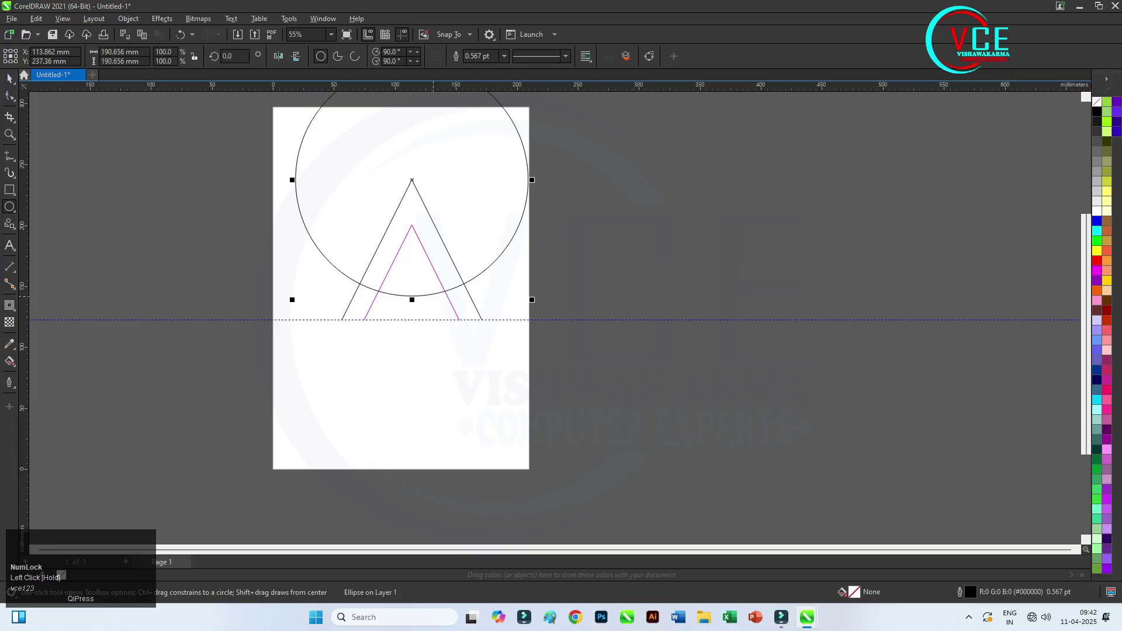
scroll(425, 301, down, 1)
drag(423, 227, 555, 226)
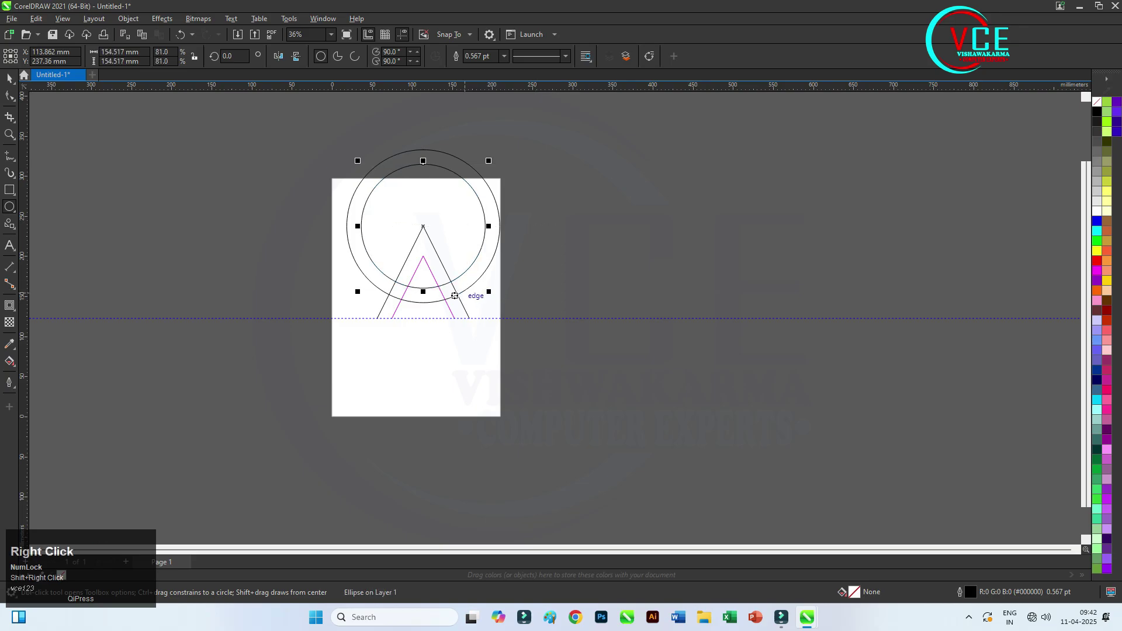
Delete the parts of both circles outside the outer chevron with Virtual Segment Delete, keeping two curved crossbars between its legs.
scroll(411, 318, up, 2)
scroll(407, 319, down, 1)
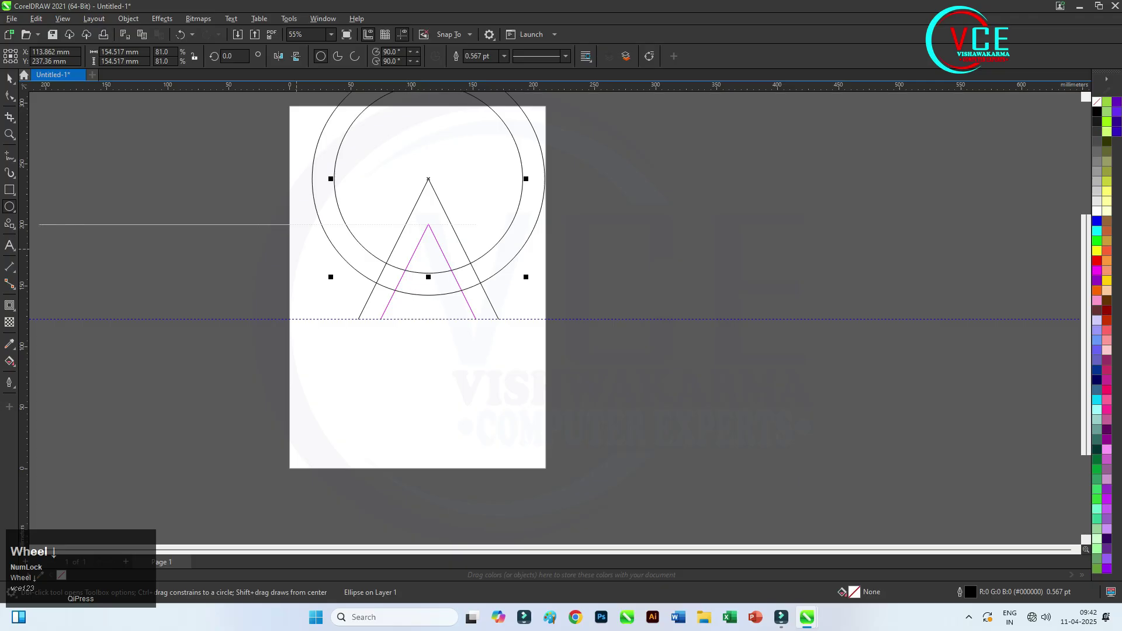
click(9, 117)
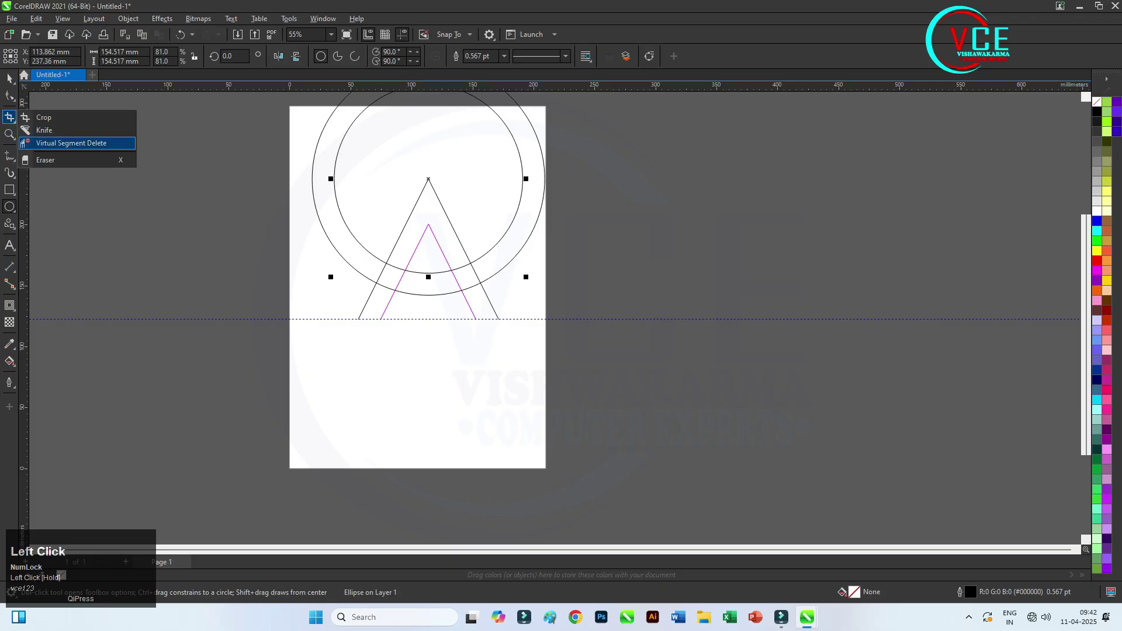
click(71, 143)
drag(359, 212, 274, 267)
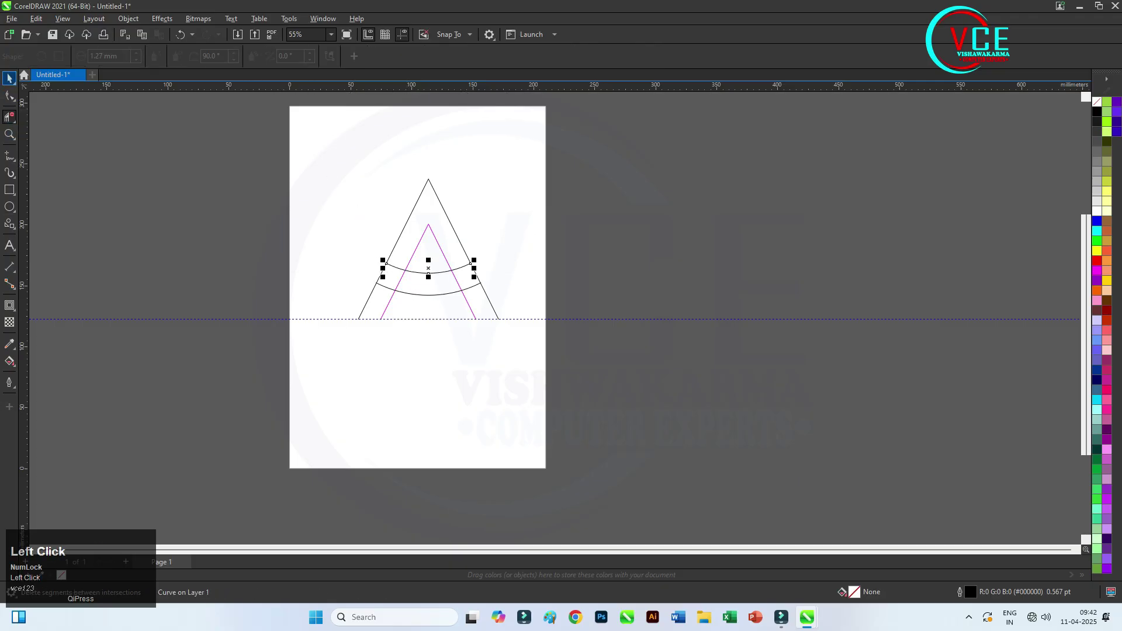
click(10, 78)
scroll(469, 212, up, 1)
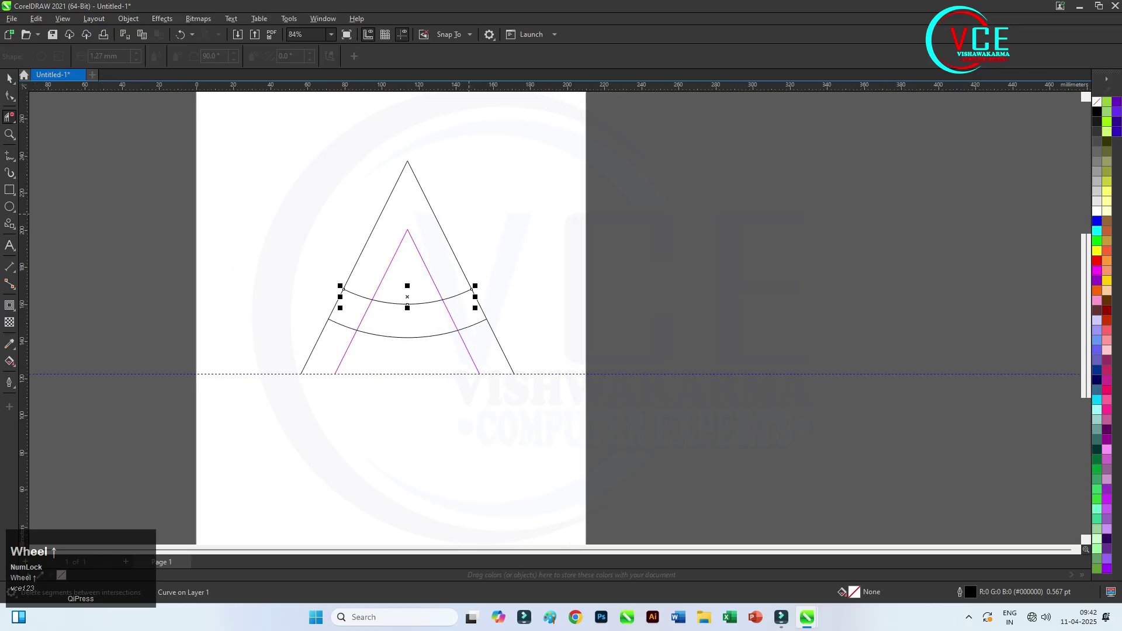
click(9, 78)
click(326, 286)
scroll(326, 293, down, 2)
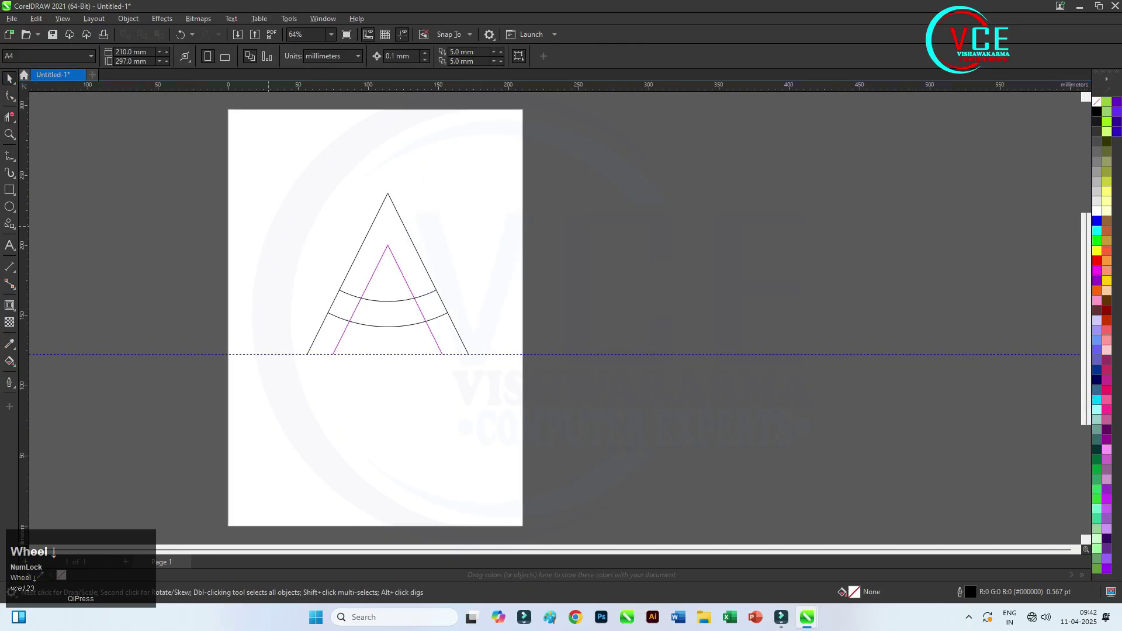
Set the outline width of both chevrons and both curved crossbars to 36 pt.
drag(260, 171, 385, 318)
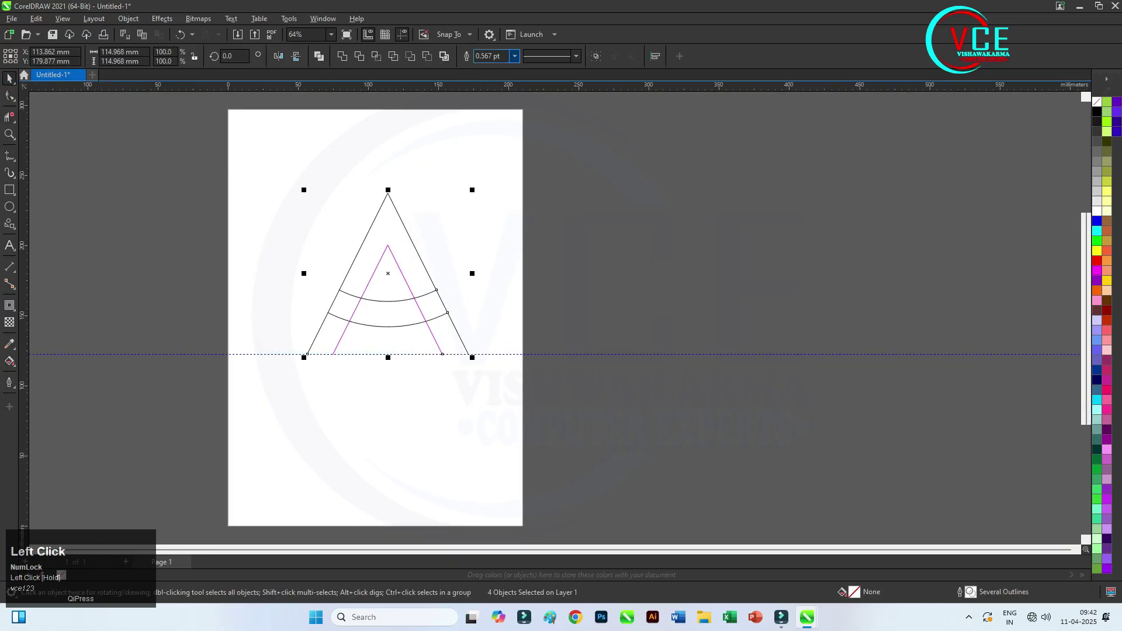
click(514, 55)
click(496, 182)
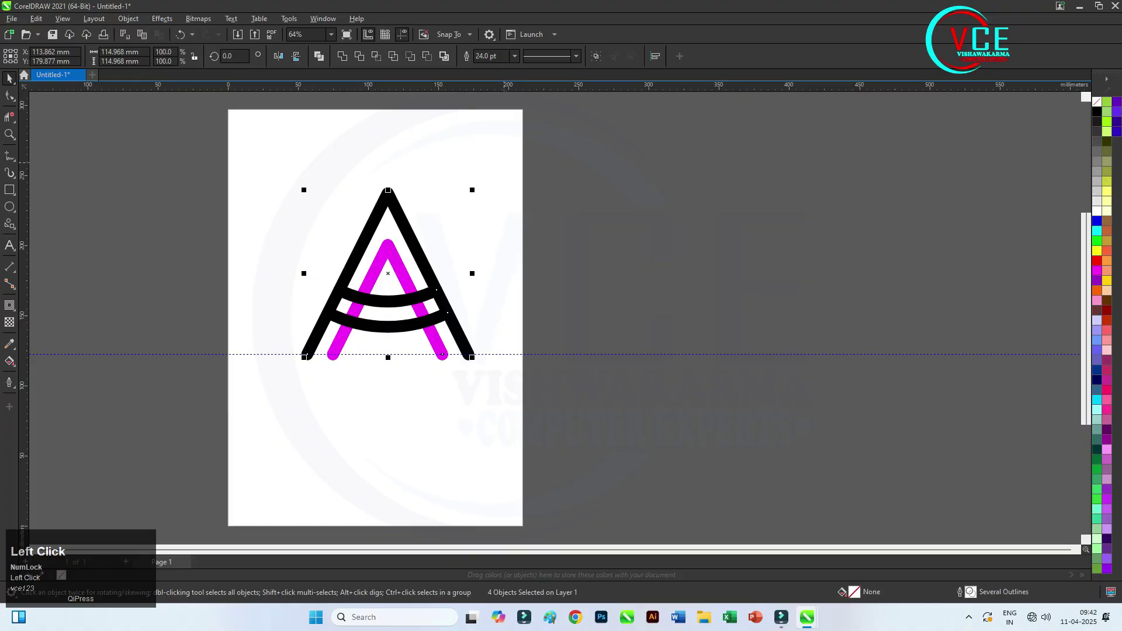
click(514, 56)
click(496, 188)
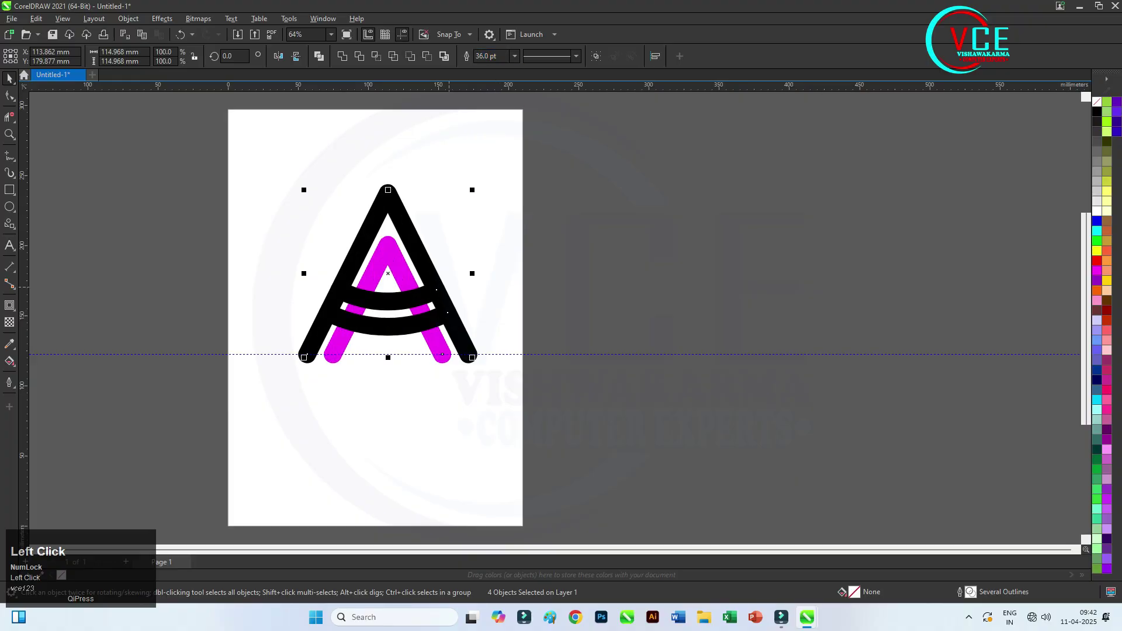
scroll(411, 288, up, 1)
scroll(403, 285, up, 2)
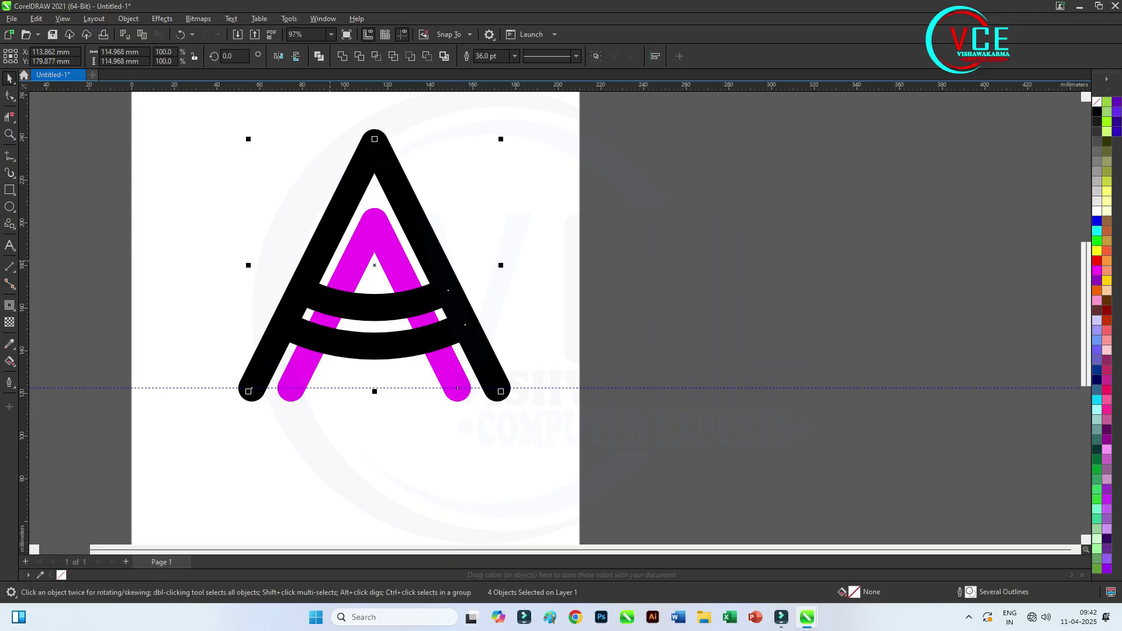
key(F10)
click(10, 78)
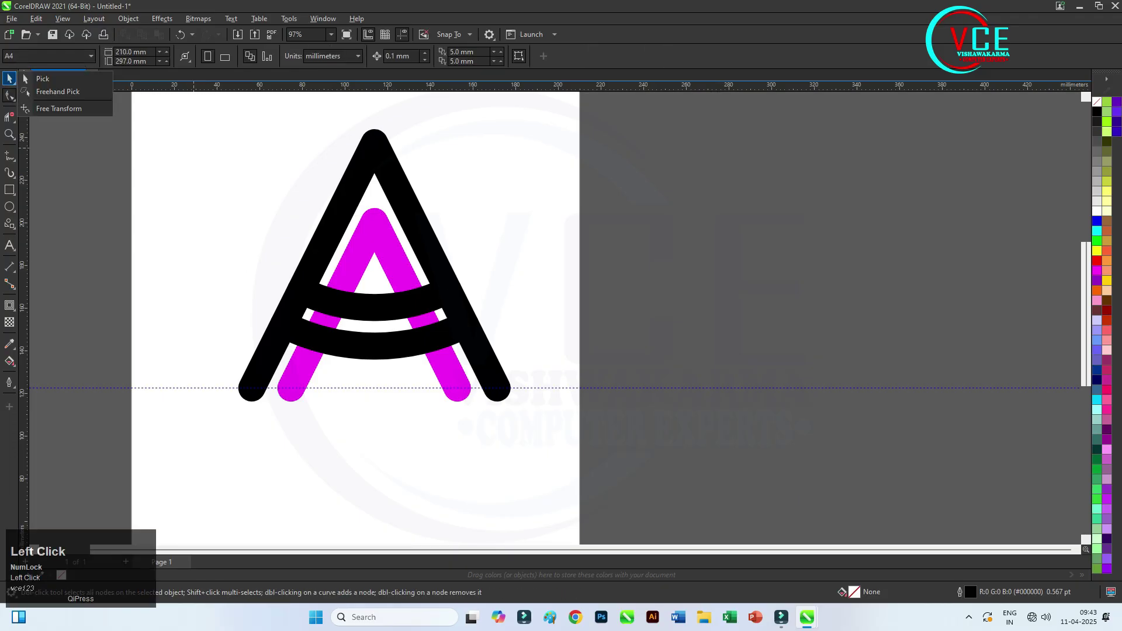
click(477, 342)
click(10, 78)
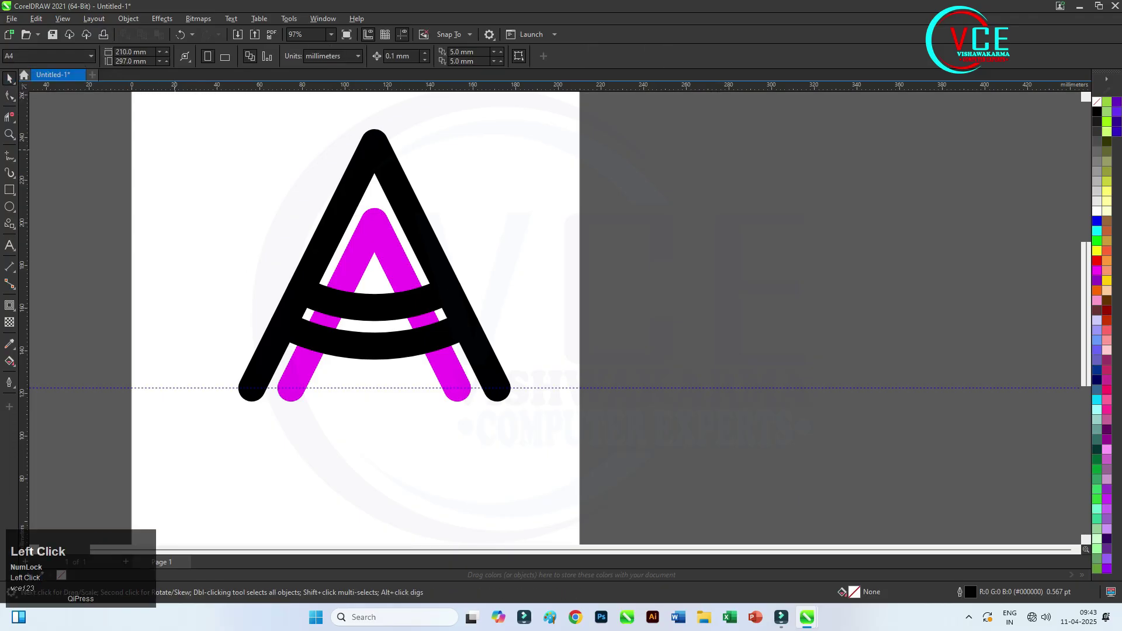
Give all four letter A strokes square line caps and mitered corners through the Outline Pen settings.
drag(204, 106, 554, 430)
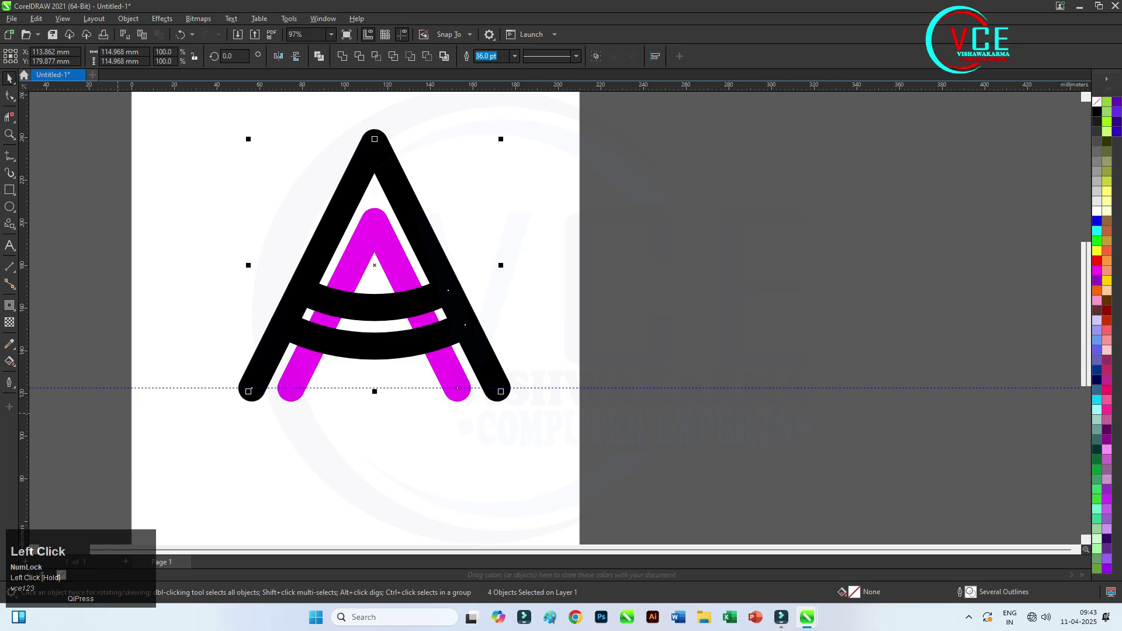
click(10, 382)
click(47, 382)
drag(468, 182, 566, 148)
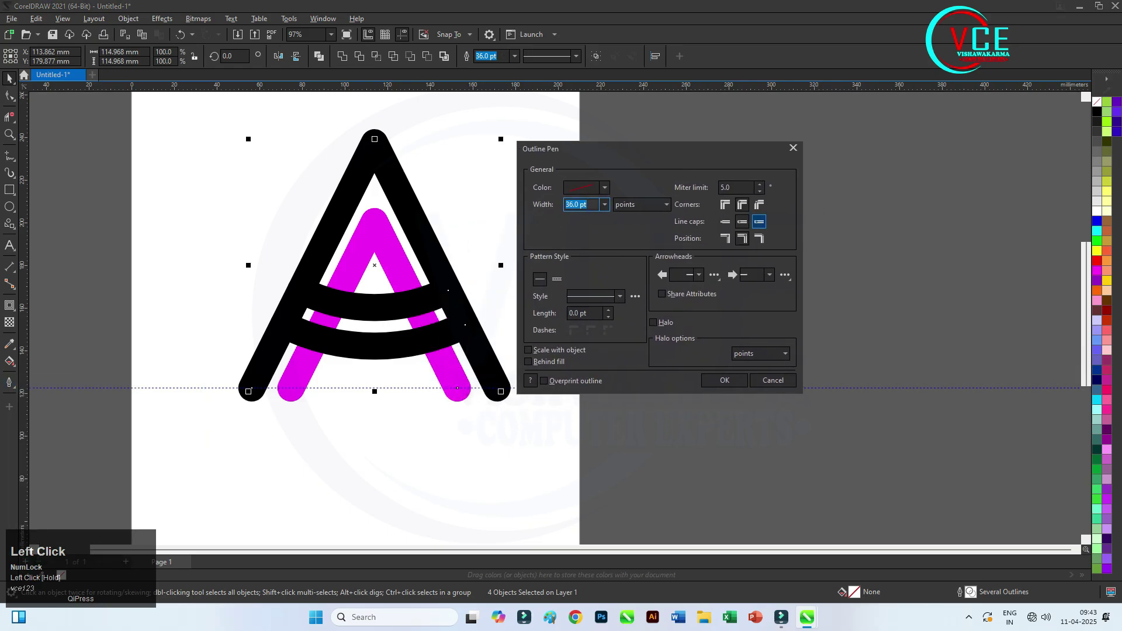
click(725, 221)
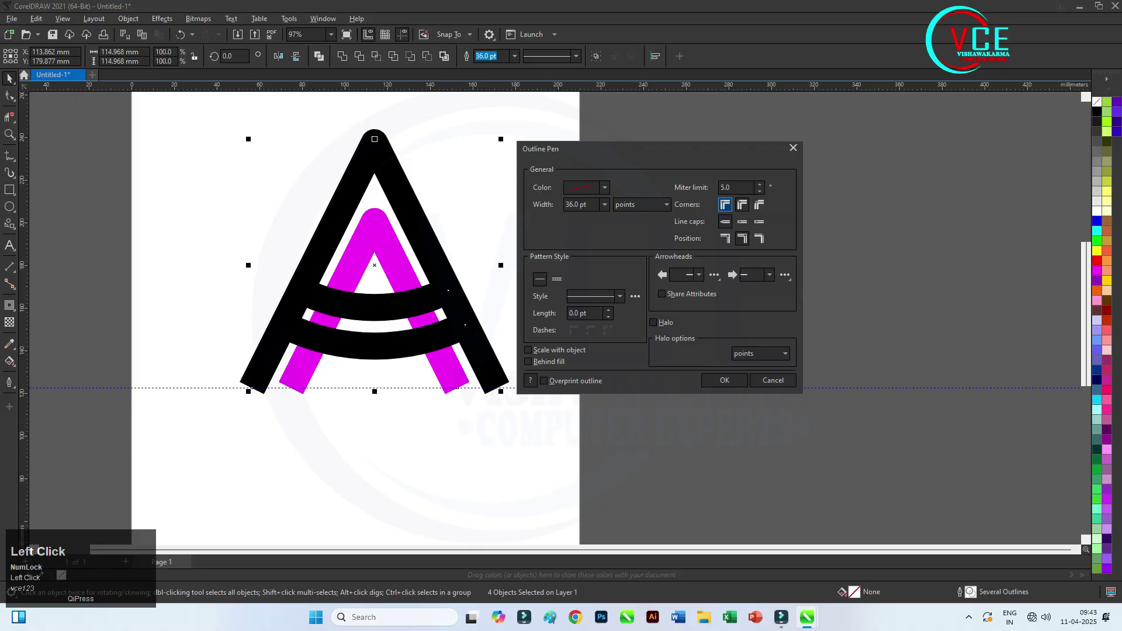
click(724, 204)
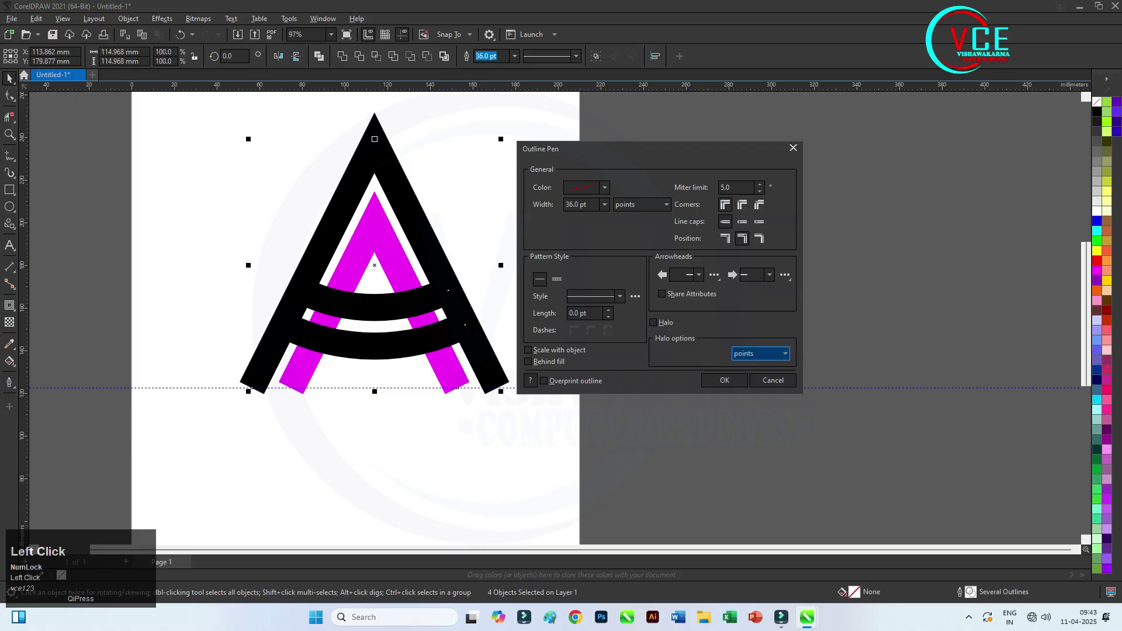
click(724, 380)
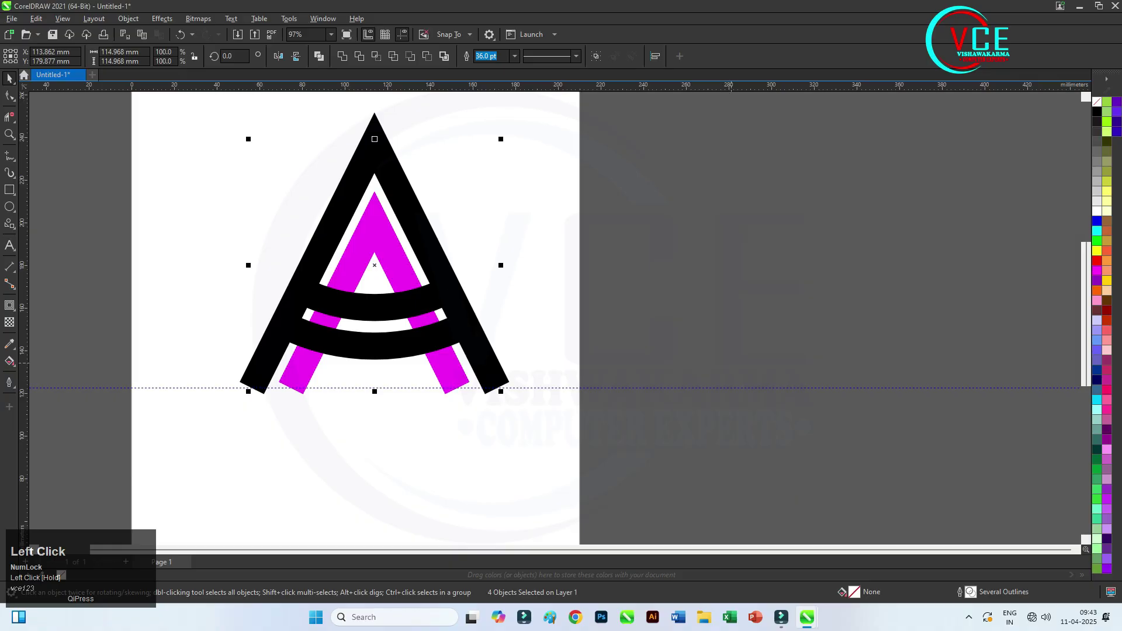
Nudge the magenta inner chevron straight down by about 2.6 mm to widen its gap from the outer chevron.
scroll(377, 266, up, 3)
click(373, 204)
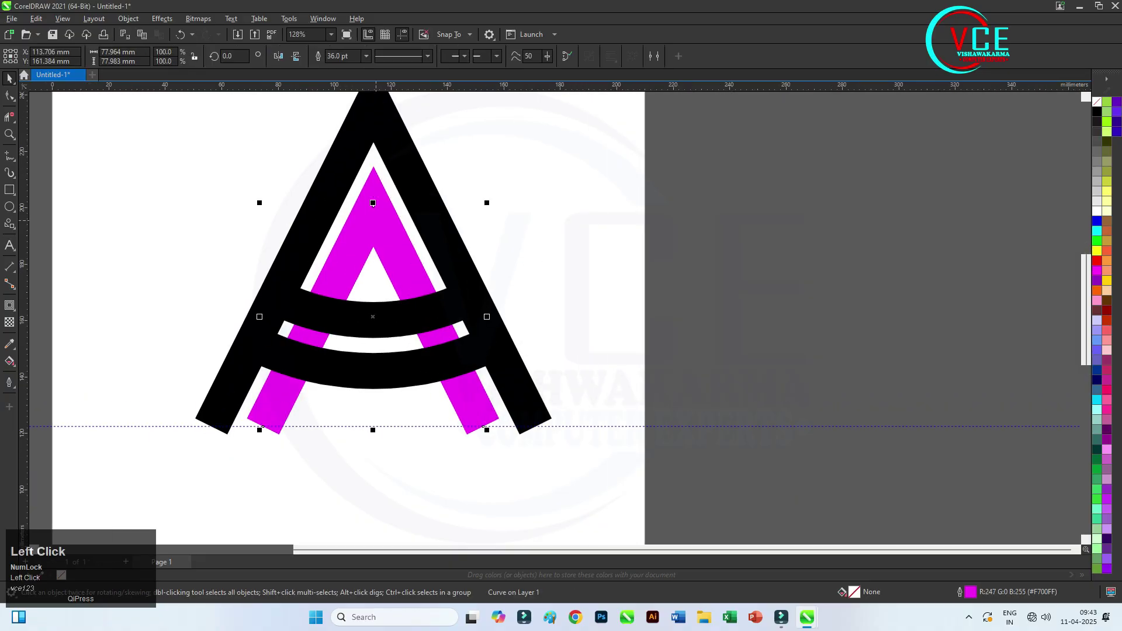
key(Down)
key(Down)
key(Down)
key(Down)
key(Down)
key(Down)
key(Down)
key(Down)
key(Down)
key(Down)
key(Down)
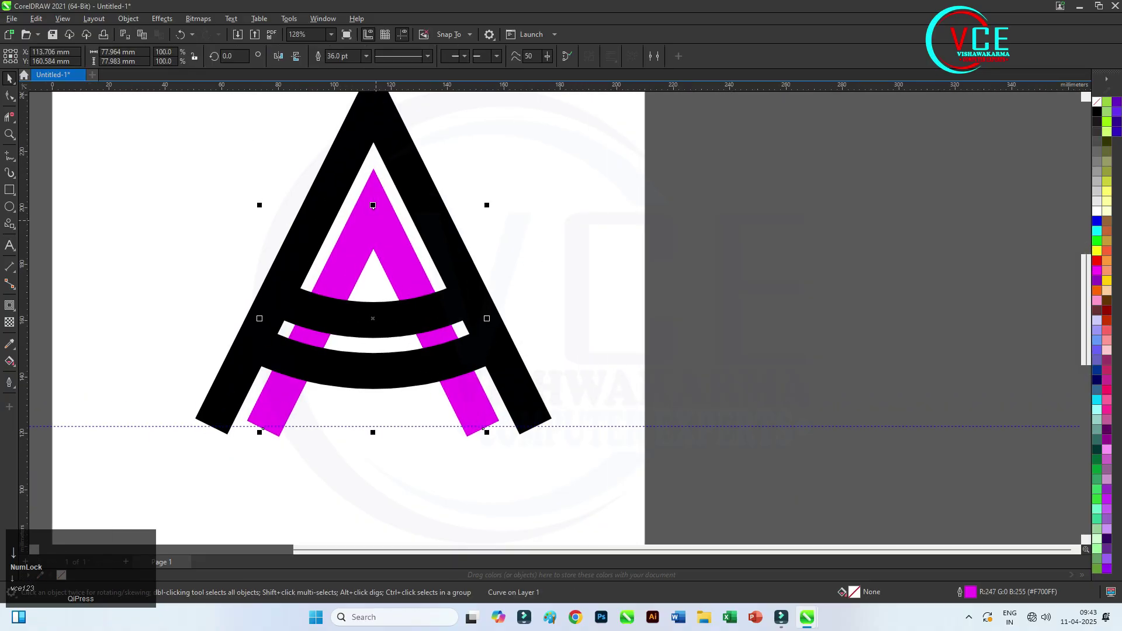
key(Down)
key(Down)
key(Down)
key(Down)
key(Down)
key(Down)
key(Down)
key(Down)
key(Down)
key(Down)
key(Down)
key(Down)
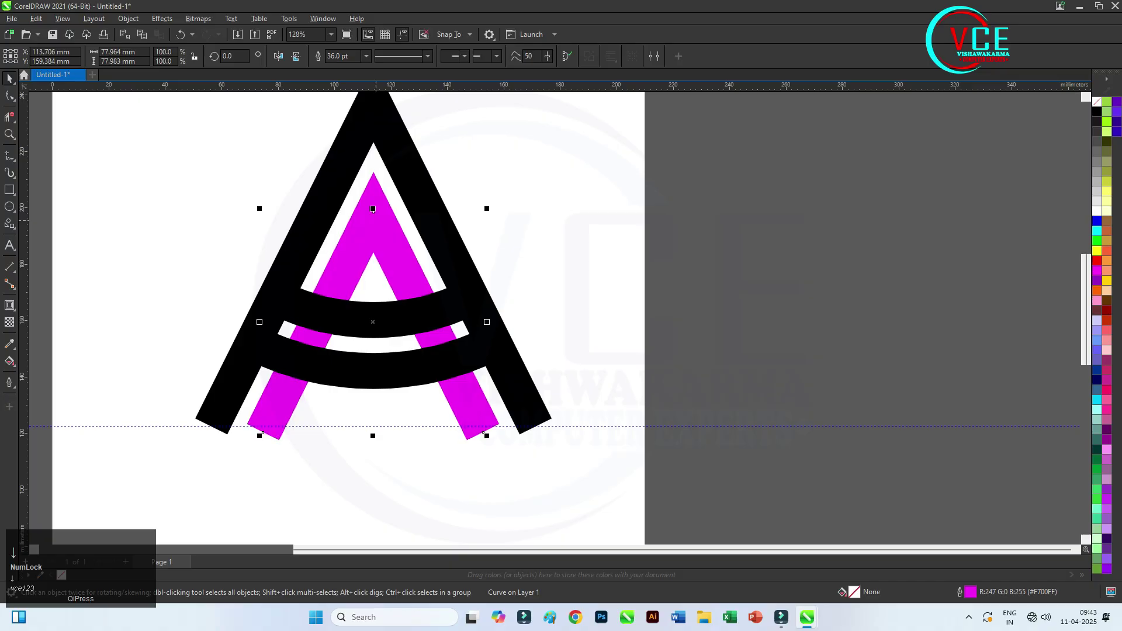
key(Down)
key(Down)
key(Down)
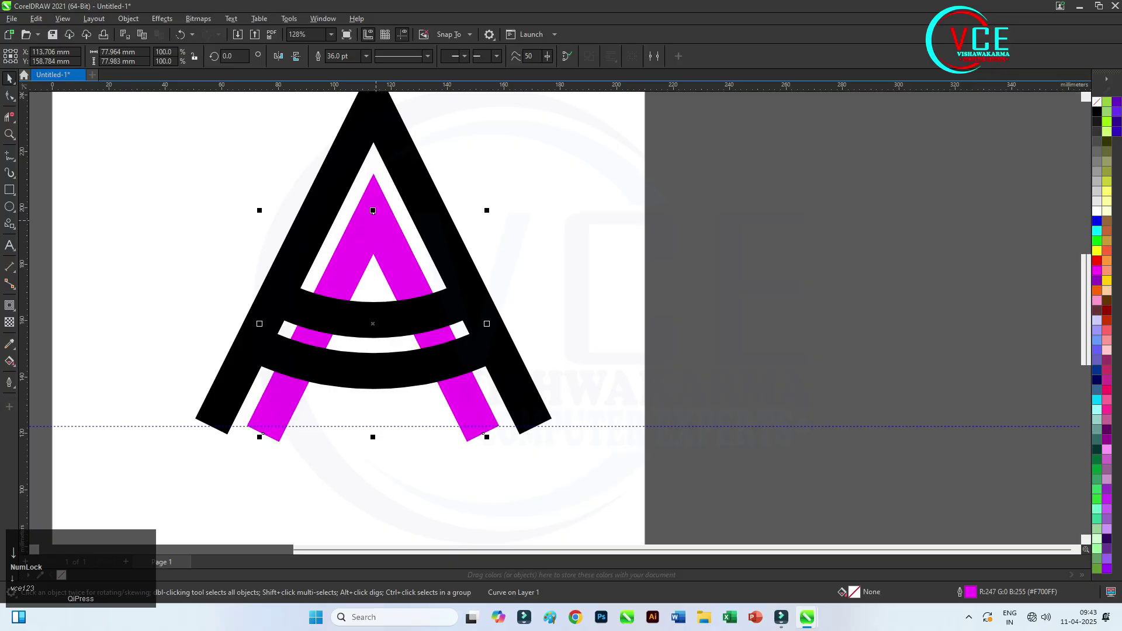
Convert the outlines of all four letter A strokes to objects.
scroll(374, 229, down, 2)
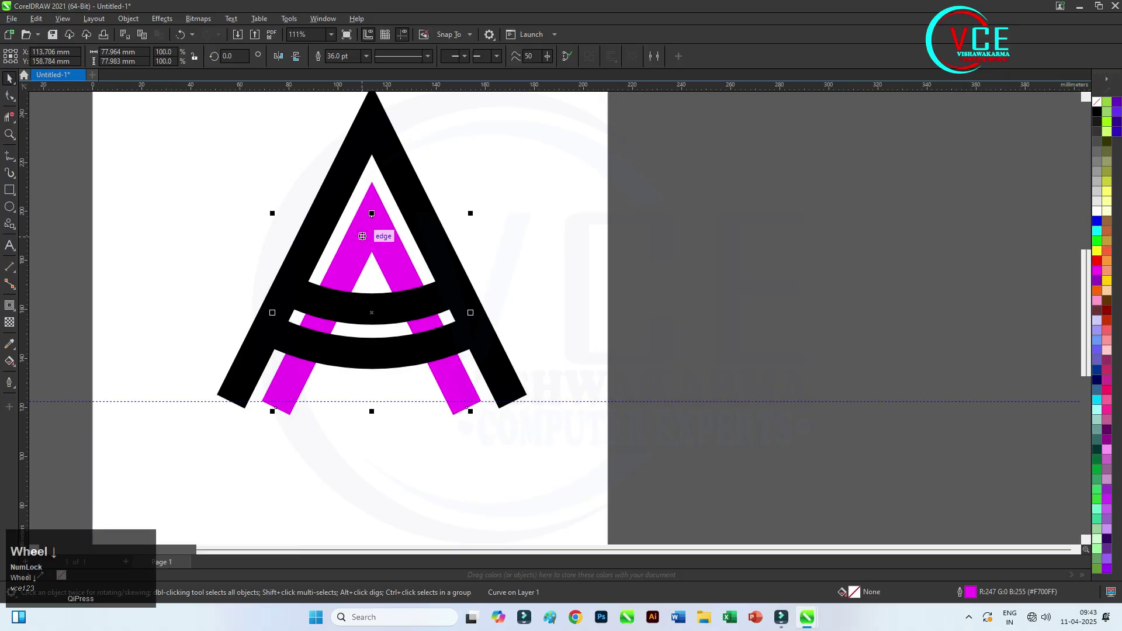
drag(250, 105, 521, 380)
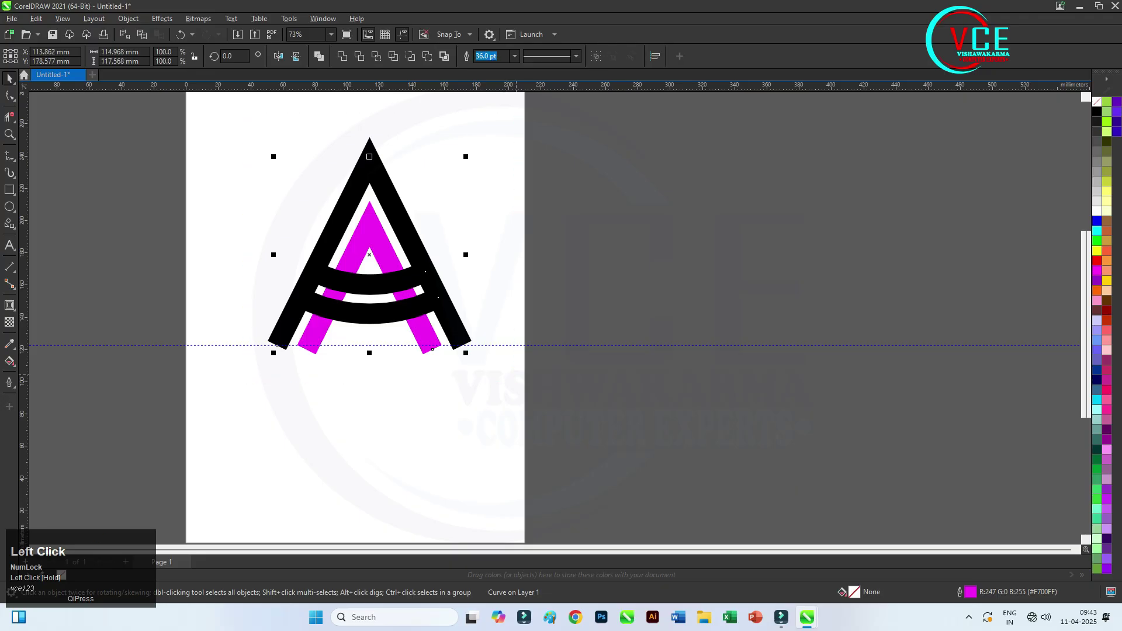
click(161, 18)
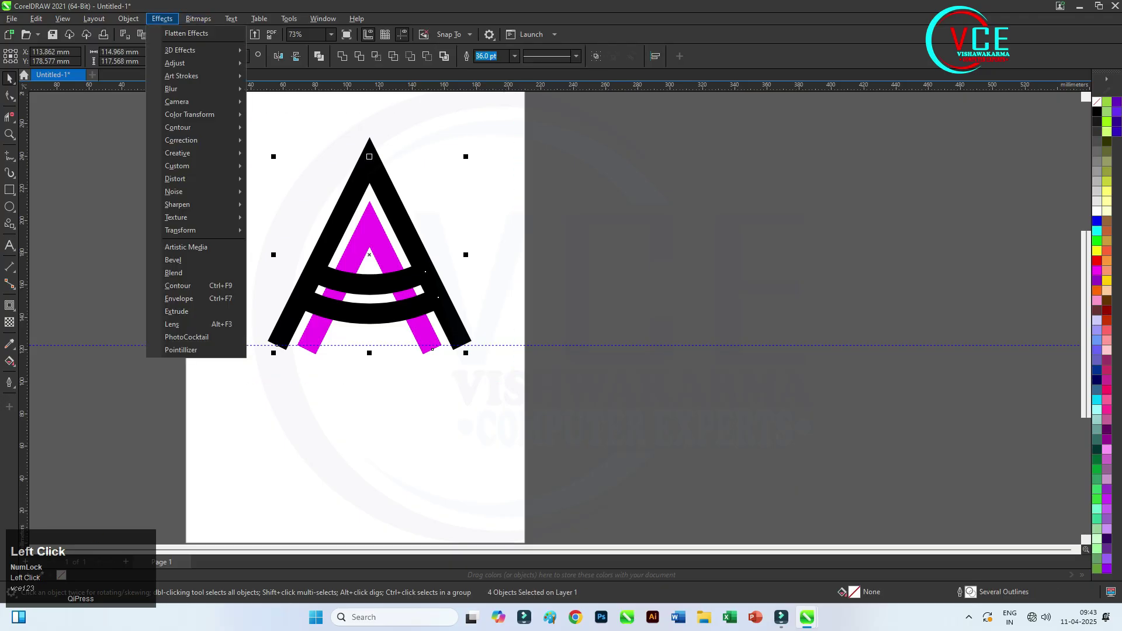
mouse_move(128, 18)
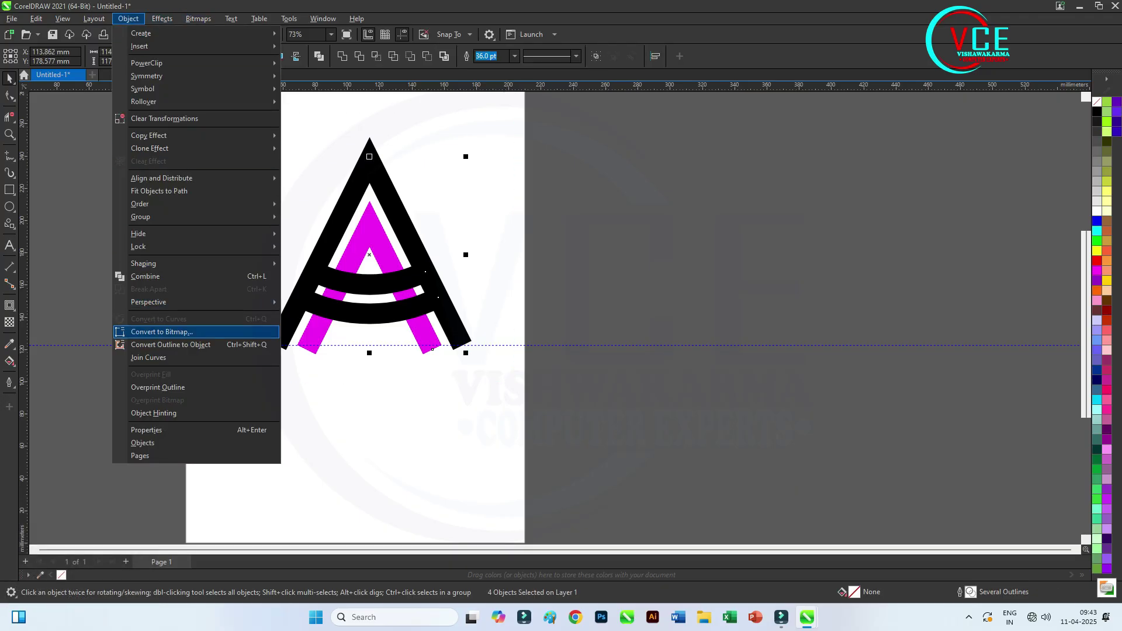
click(170, 345)
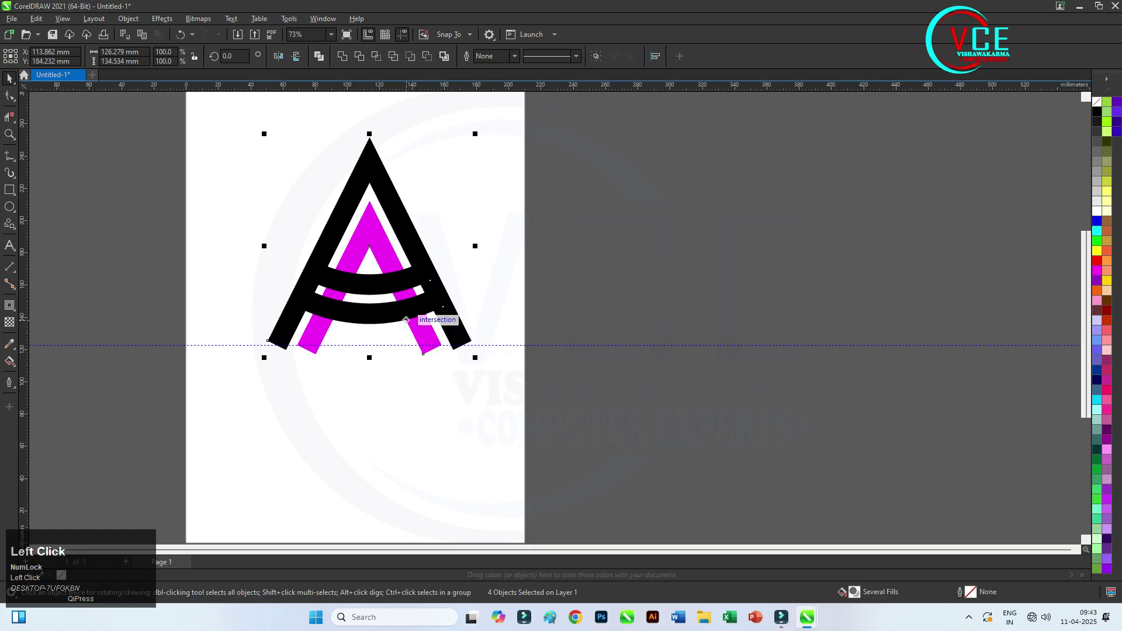
Remove the fill from the four converted shapes and give them a black outline.
click(1097, 102)
right_click(1097, 111)
click(1081, 117)
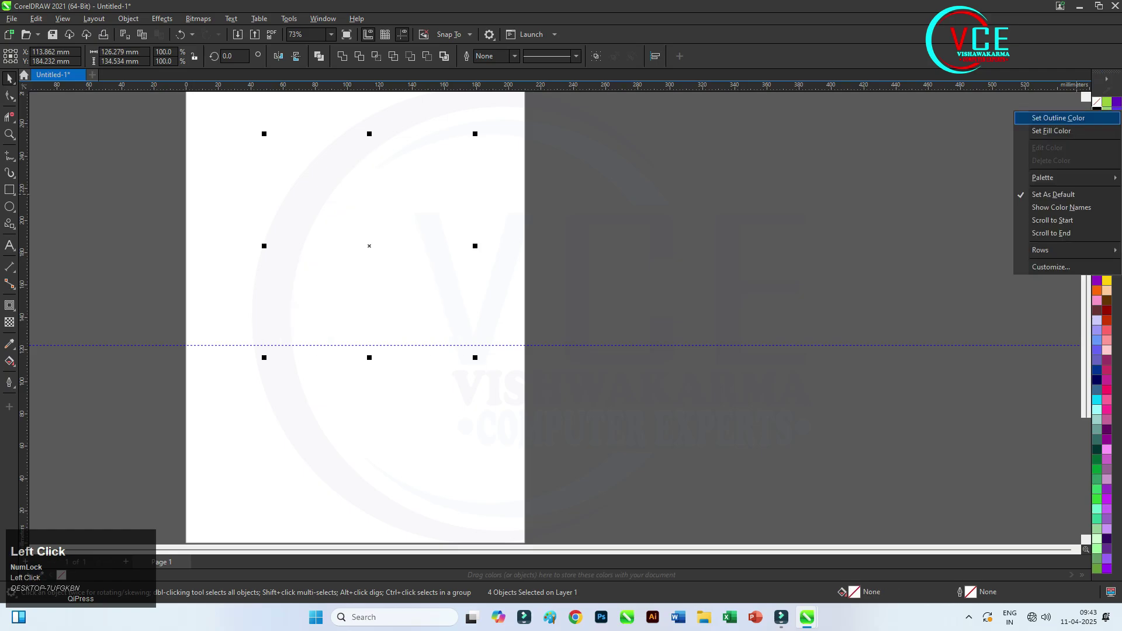
Delete the crossbar ends that extend into the outer chevron on both sides using virtual segment deletion.
scroll(417, 226, up, 2)
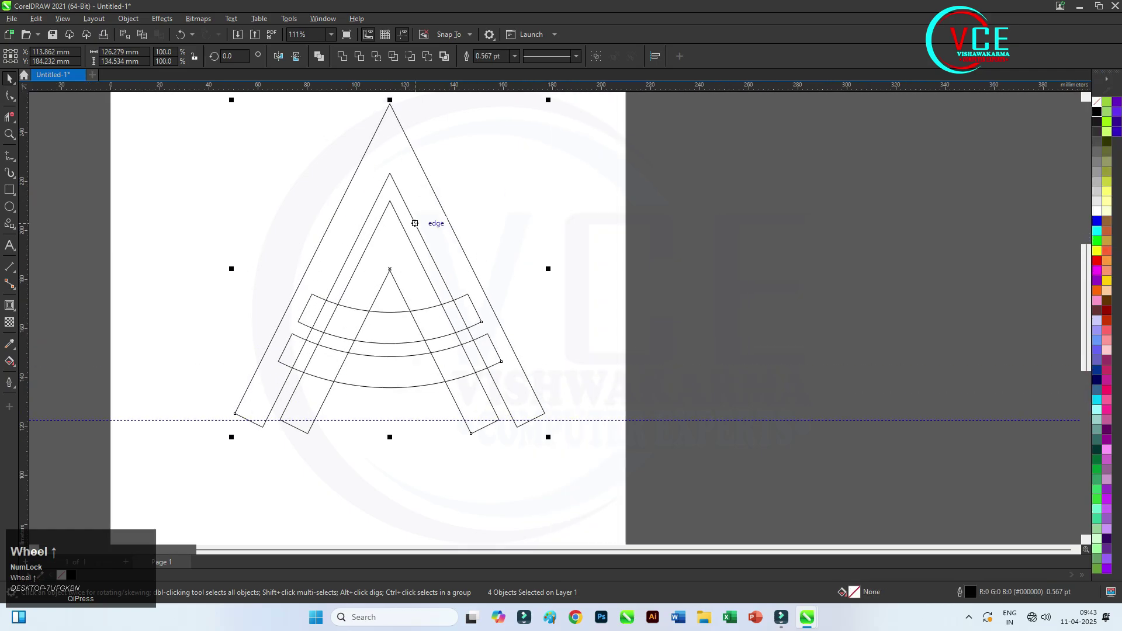
click(9, 116)
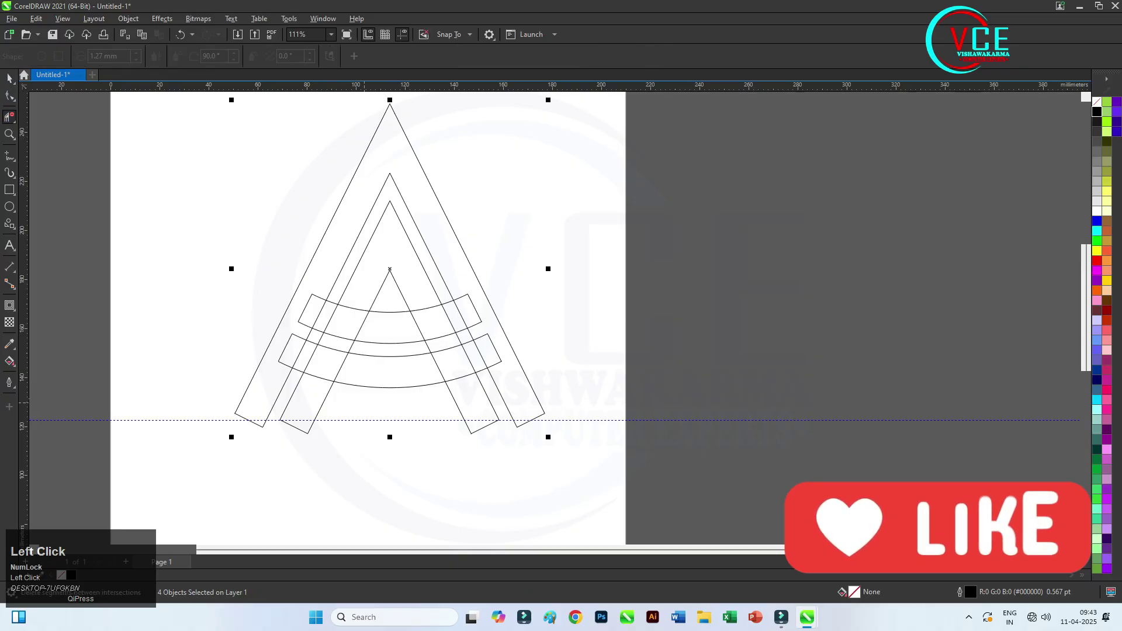
scroll(300, 378, up, 2)
click(302, 317)
click(329, 256)
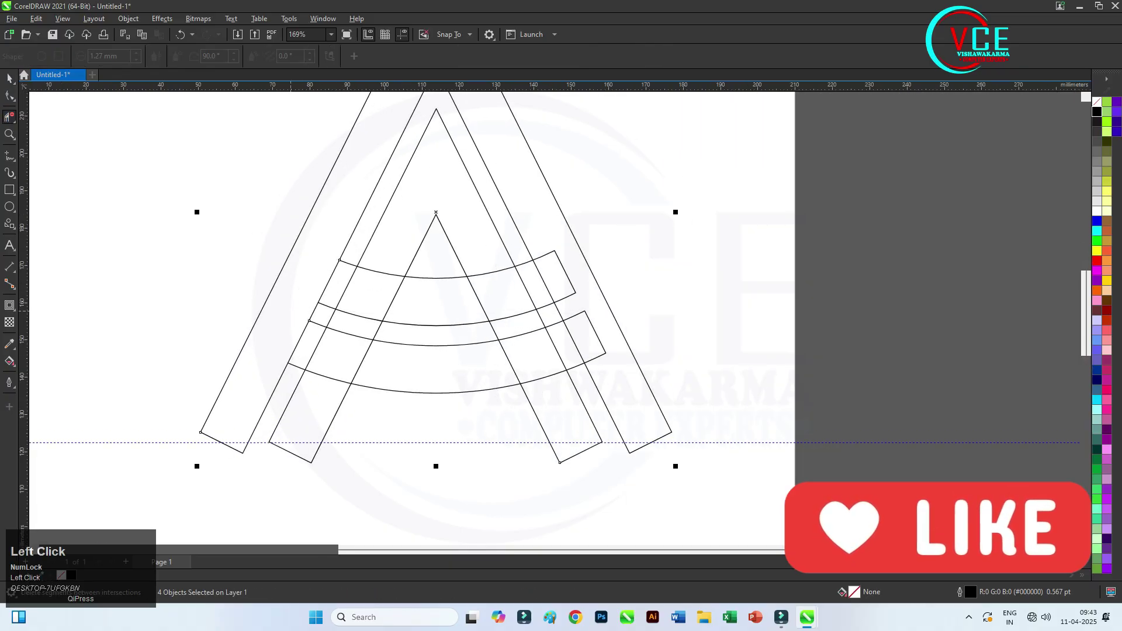
click(565, 271)
click(597, 357)
click(576, 367)
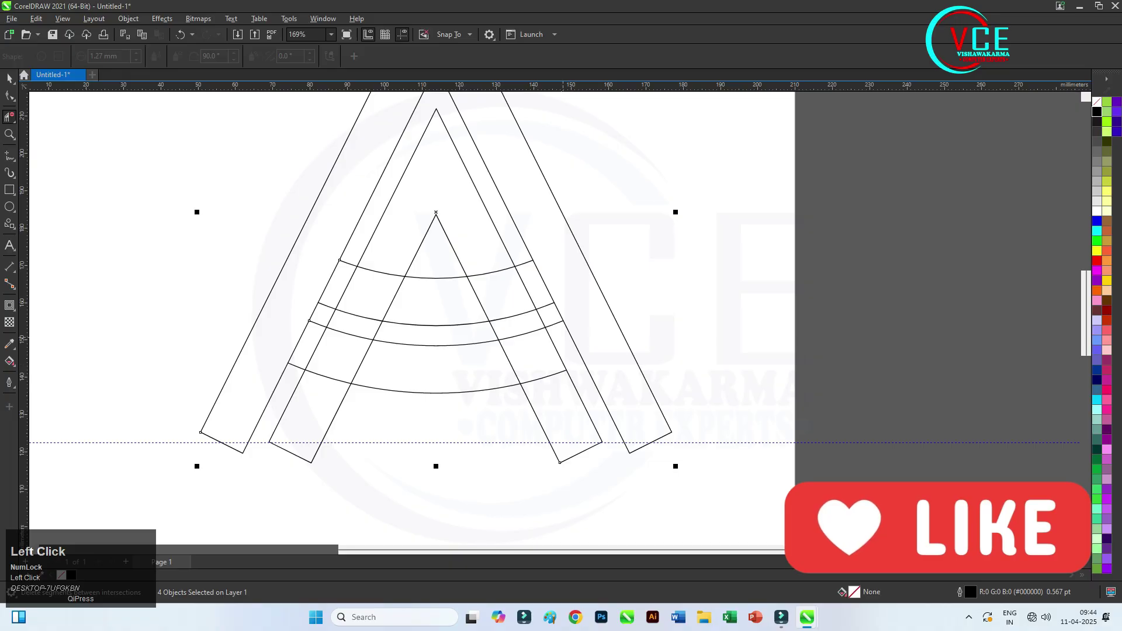
Delete the segments crossing inside both crossbars where they overlap the chevron legs, opening continuous strokes along the letter.
click(555, 324)
click(509, 361)
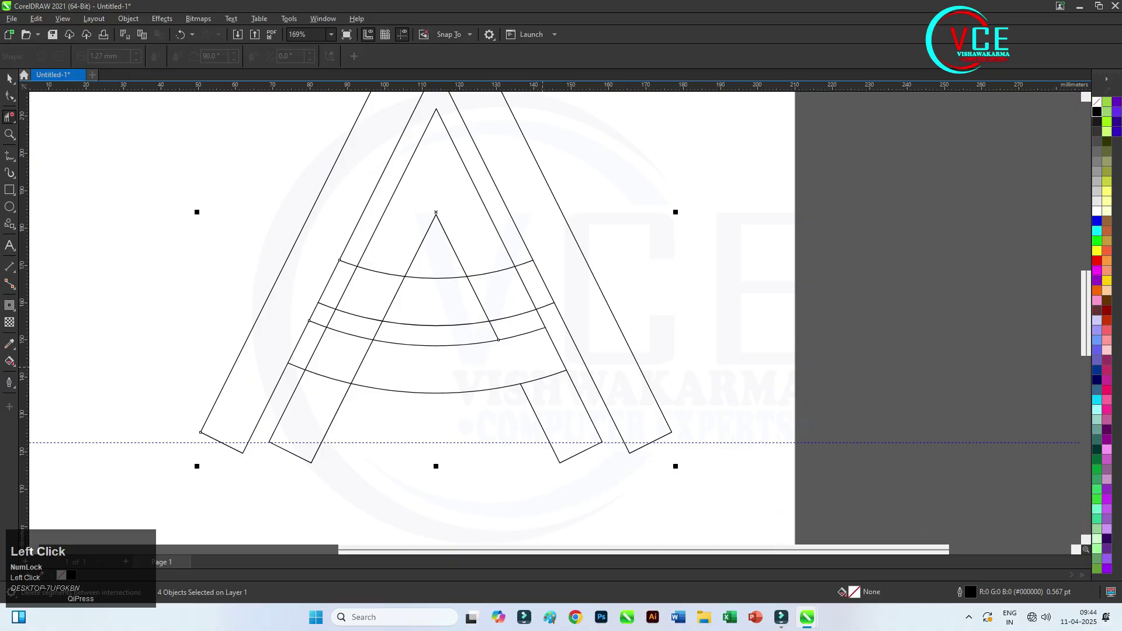
click(555, 374)
click(316, 349)
click(526, 284)
click(377, 270)
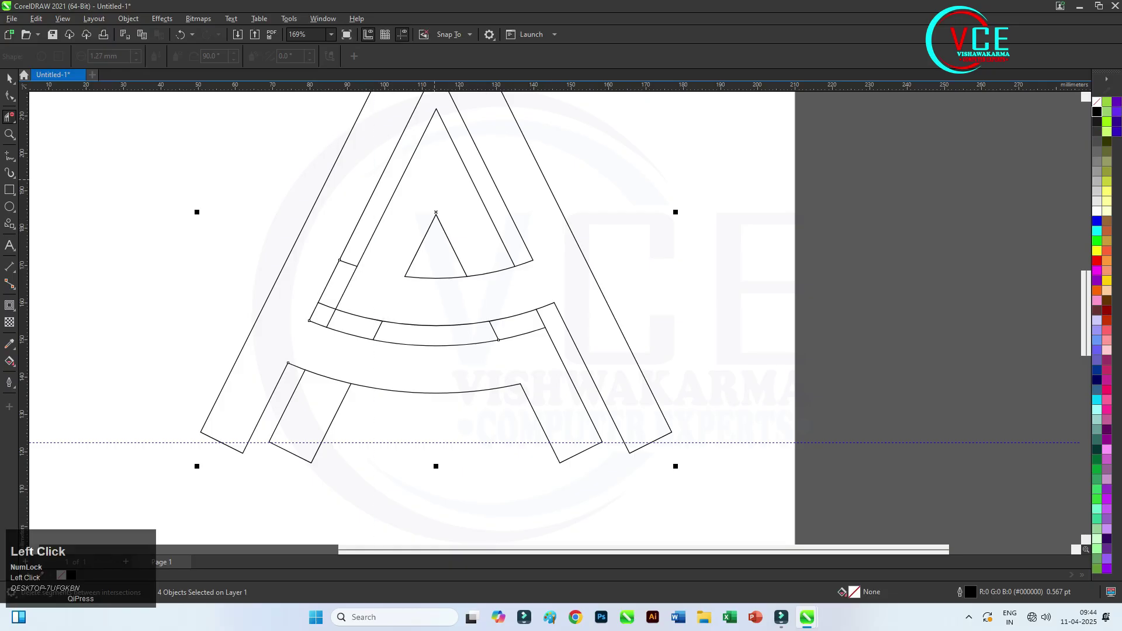
Delete the leftover short segments bridging the gap between the two crossbars.
click(542, 319)
click(494, 331)
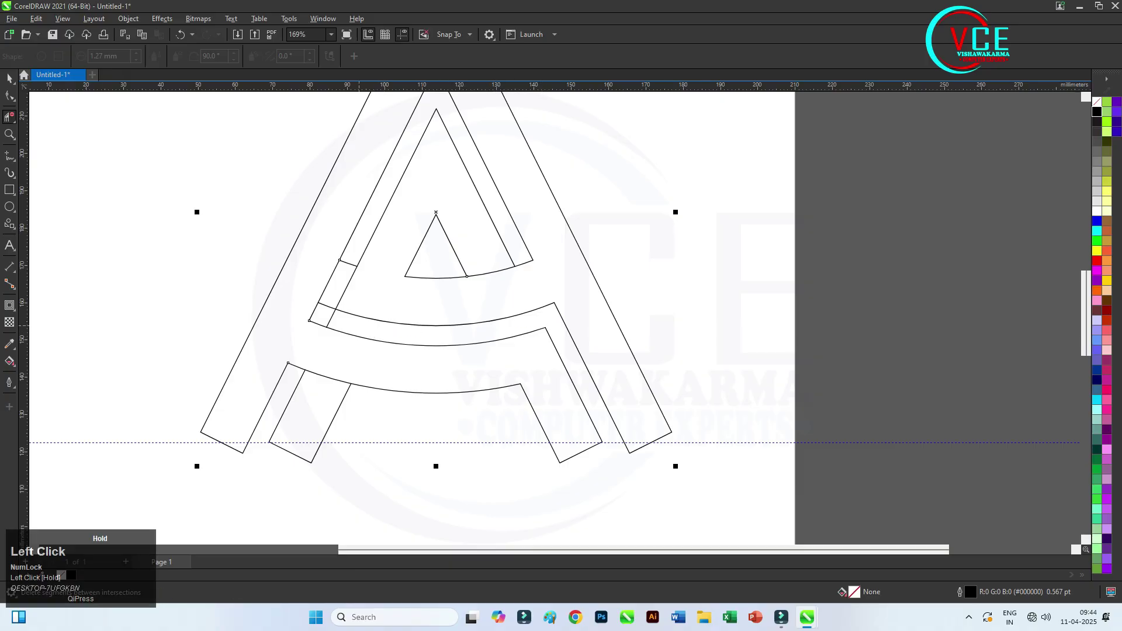
click(331, 319)
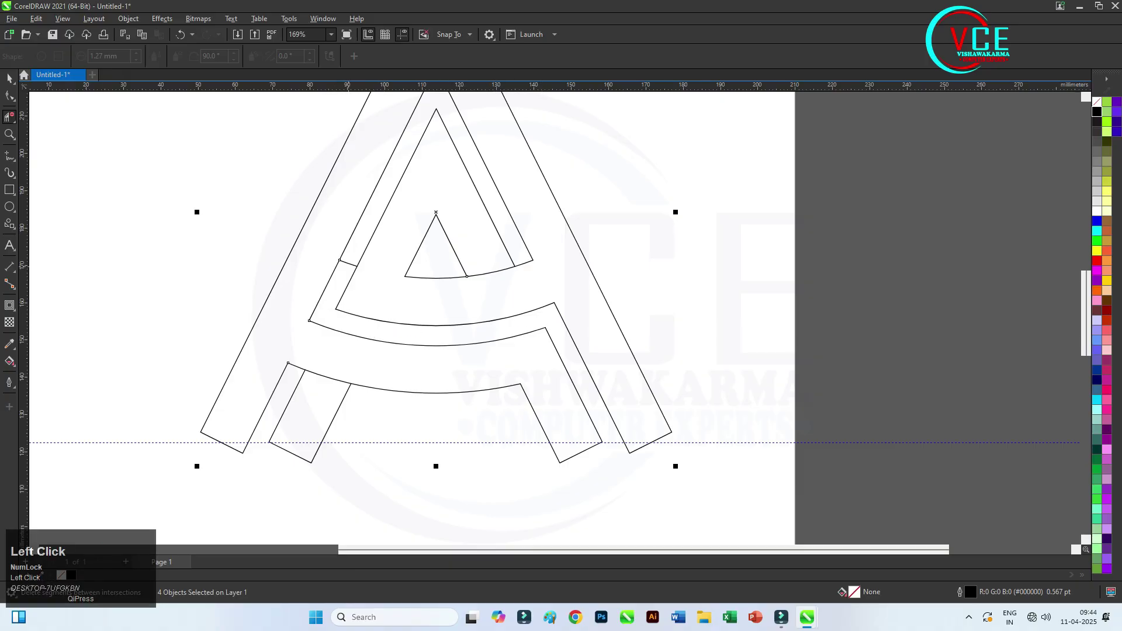
scroll(487, 344, down, 2)
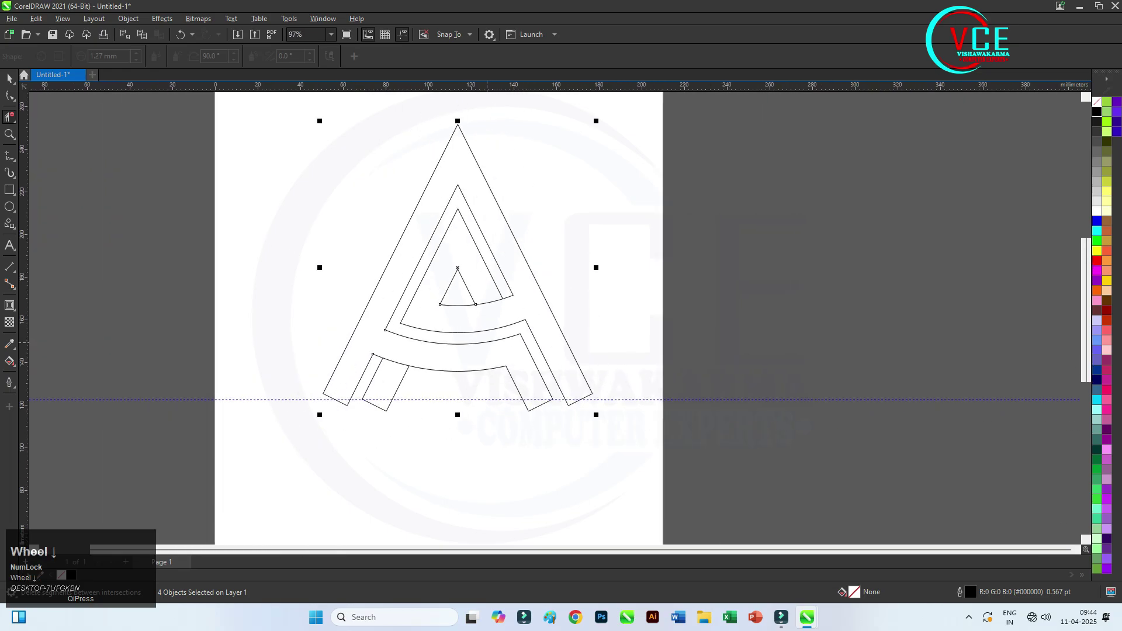
Place a copy of the lower crossbar's two arcs about 6 mm straight below the originals.
click(9, 78)
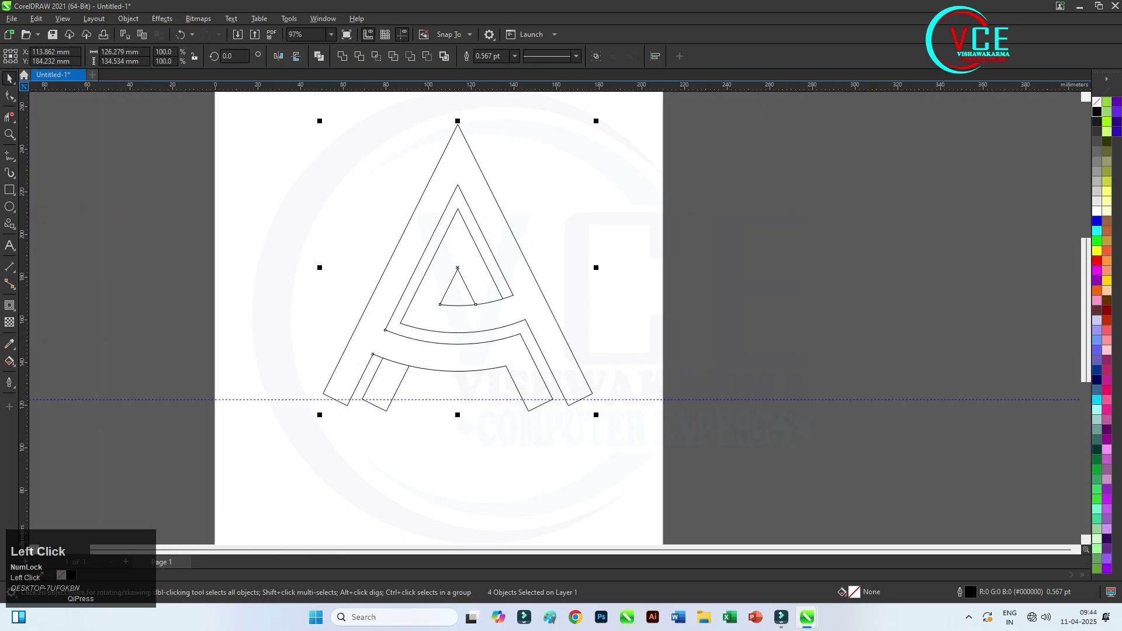
click(467, 333)
scroll(467, 333, up, 2)
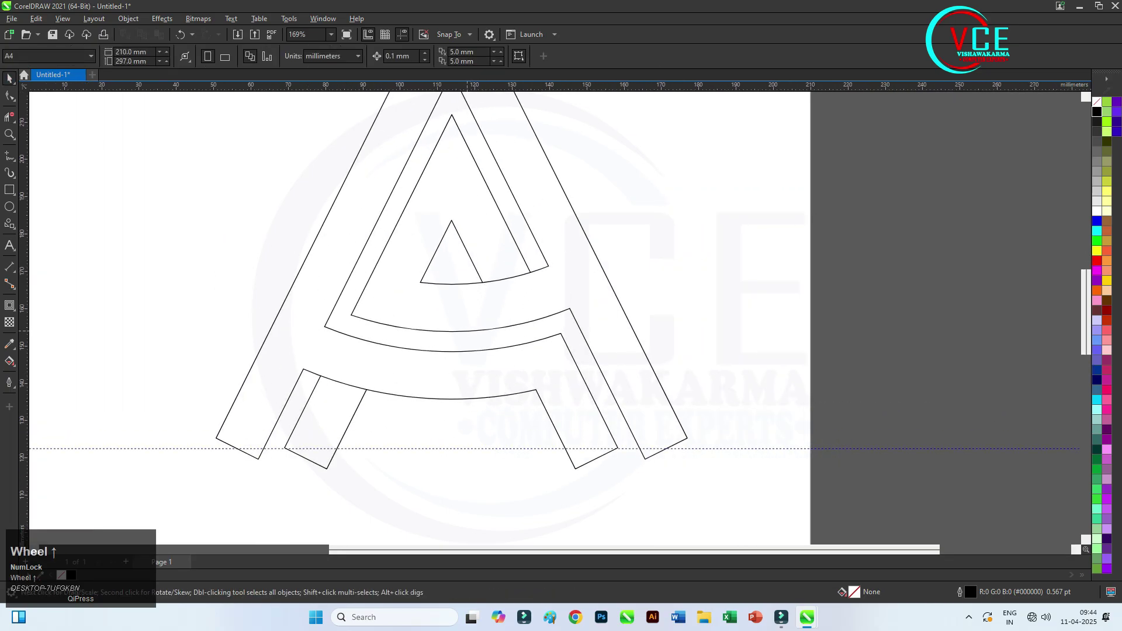
click(445, 399)
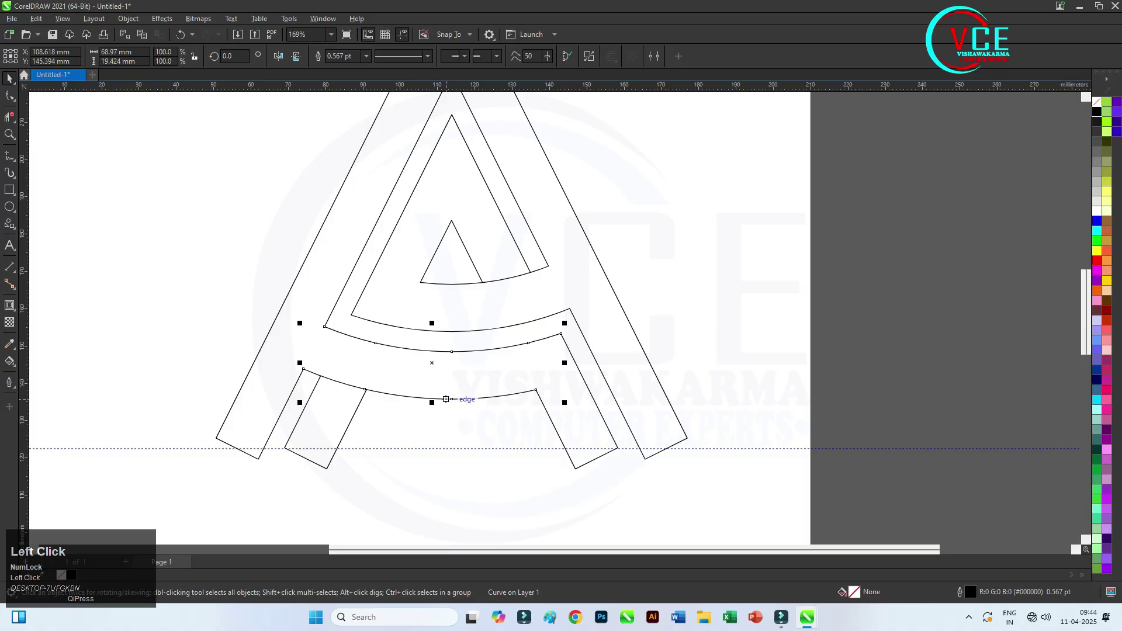
drag(451, 352, 451, 373)
right_click(451, 373)
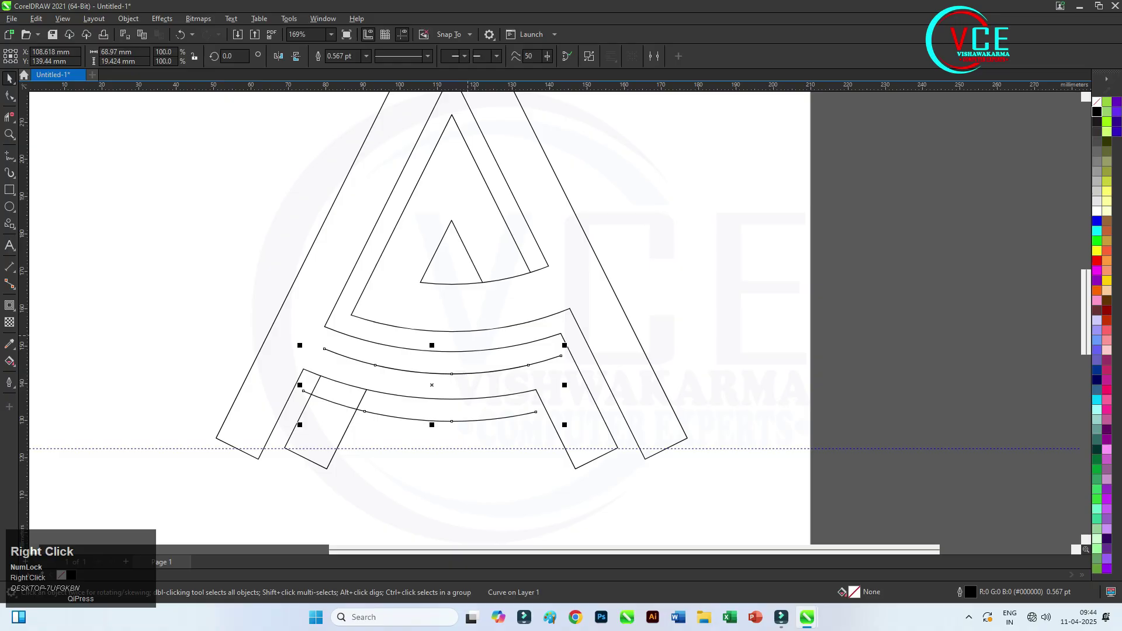
Place a copy of the upper crossbar's two arcs a short distance straight above the originals.
click(468, 331)
drag(451, 284, 451, 263)
right_click(451, 264)
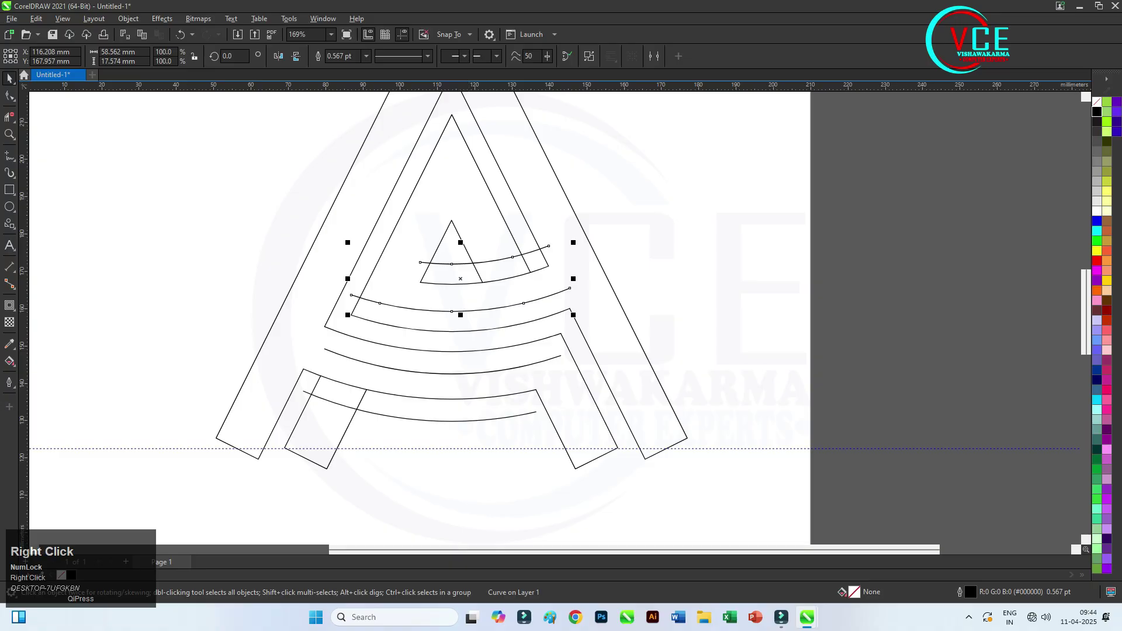
Trim the top of the left inner leg to the lowest copied arc and delete the surplus copied curves around the lower crossbar.
scroll(313, 410, up, 1)
click(10, 116)
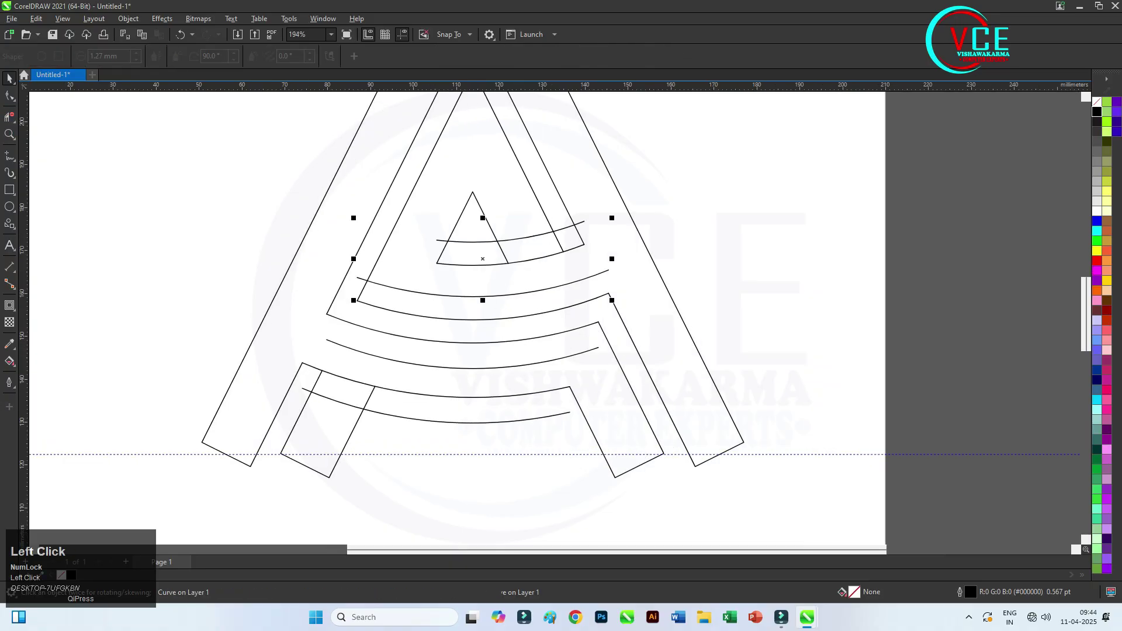
scroll(300, 417, up, 2)
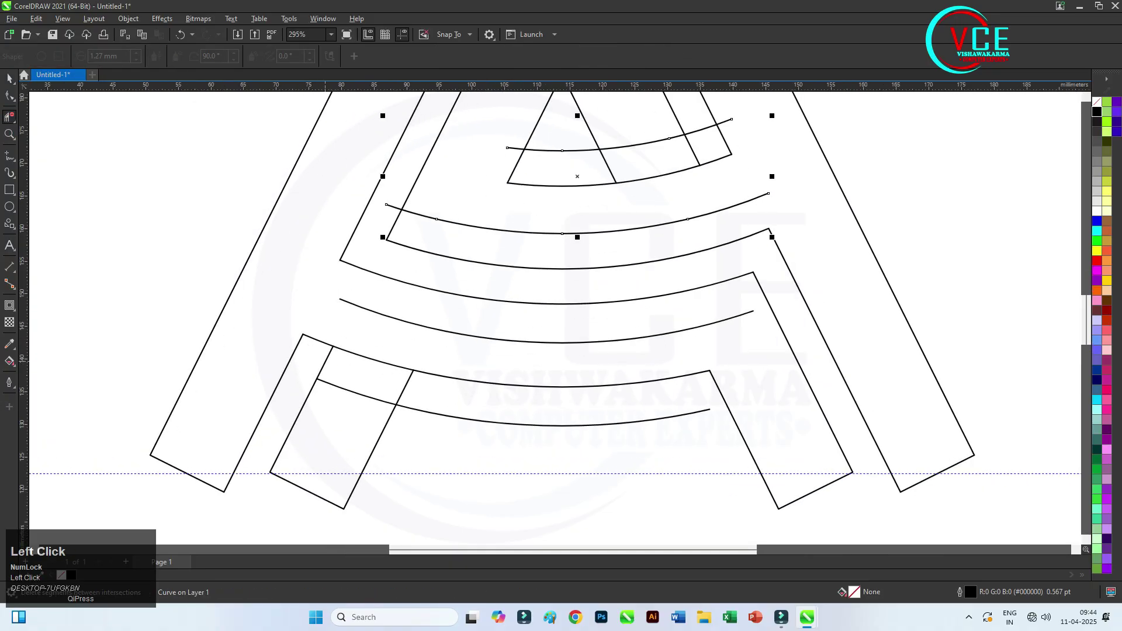
click(508, 423)
scroll(508, 463, down, 4)
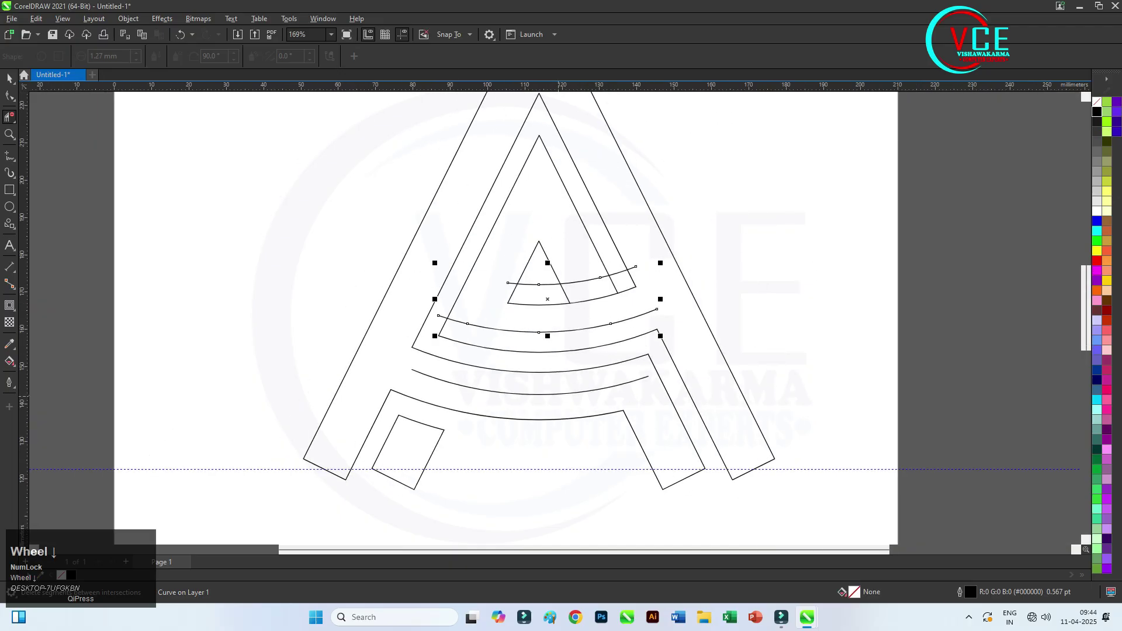
click(508, 340)
Delete the lower of the two arcs copied above the upper crossbar and the part of the other arc crossing the small triangle.
scroll(542, 325, up, 3)
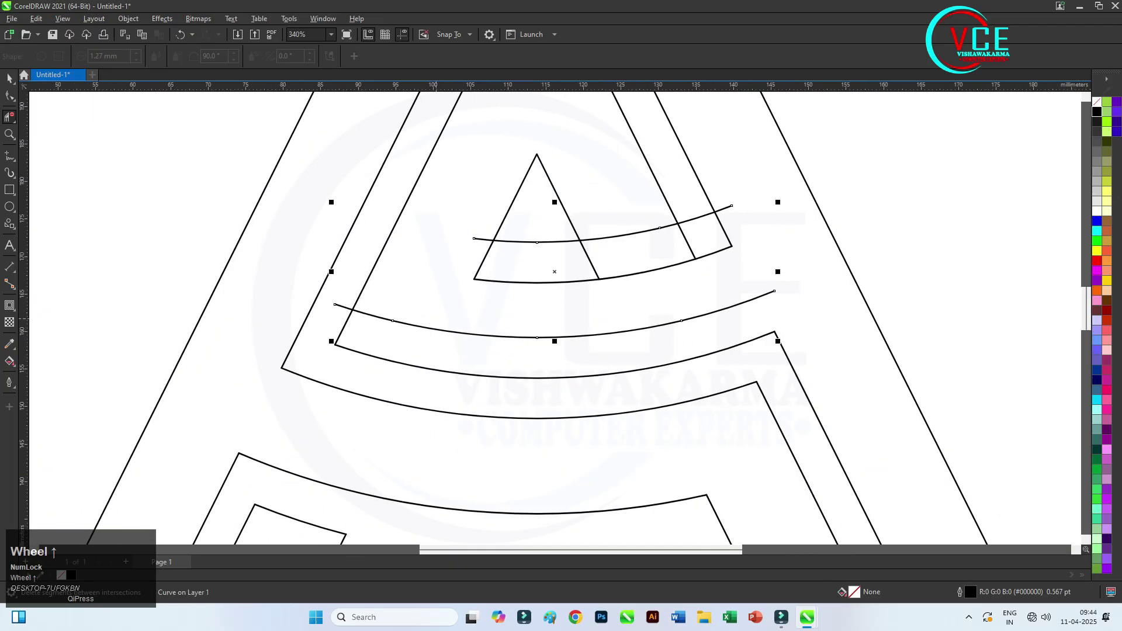
click(620, 334)
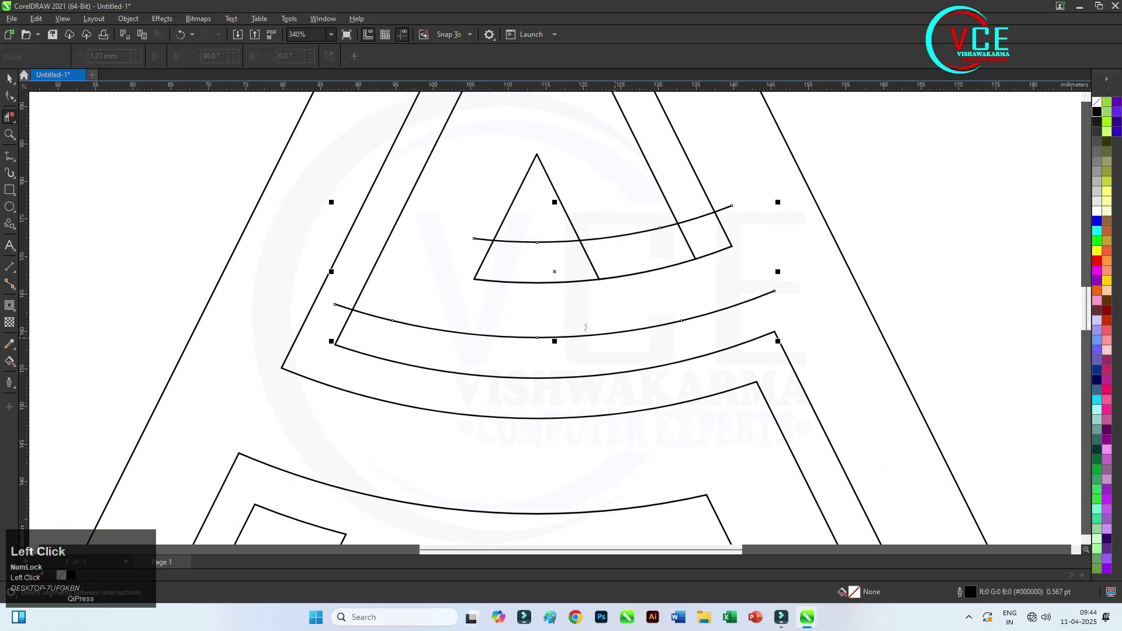
click(586, 327)
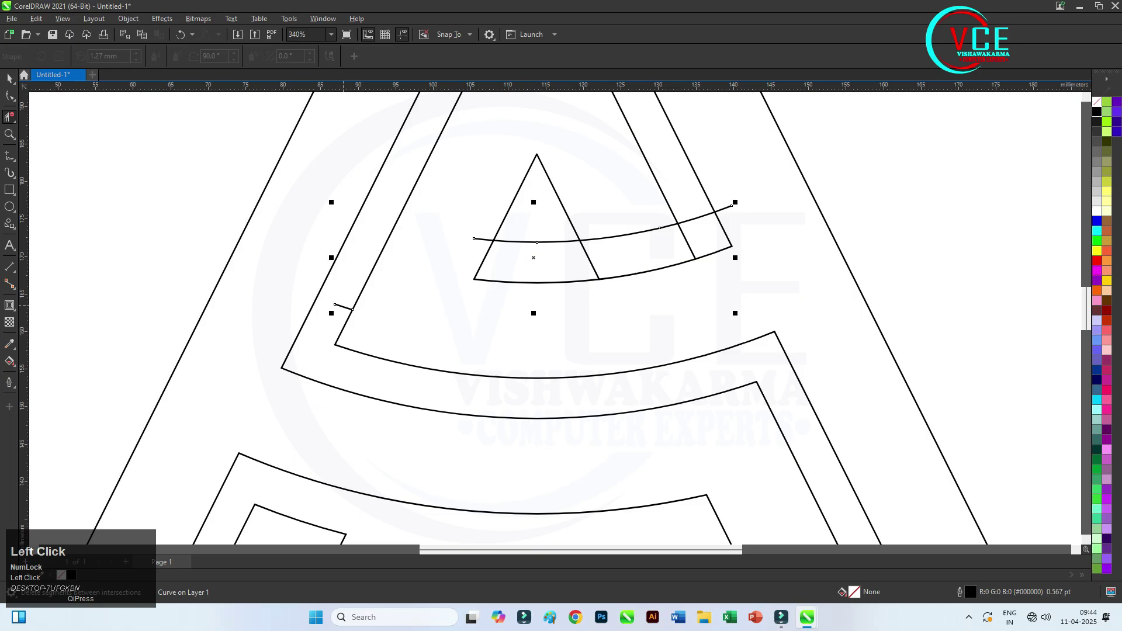
click(345, 307)
click(538, 241)
Trim the inner chevron's right leg back to the remaining copied arc and delete the arc's surplus end.
scroll(526, 281, down, 1)
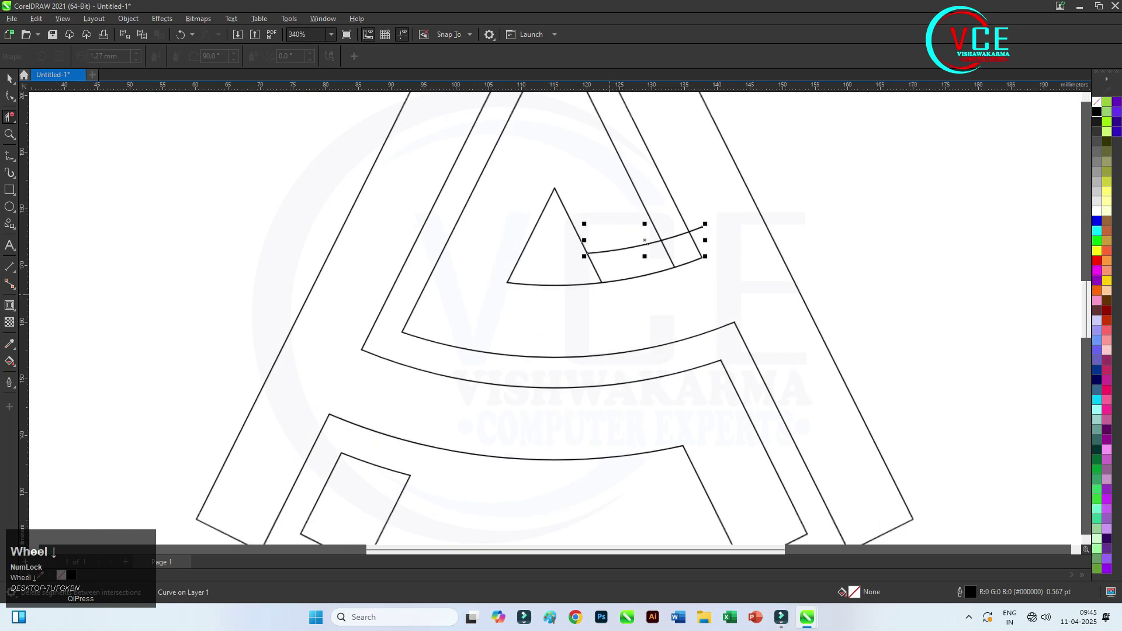
scroll(585, 255, up, 1)
click(667, 253)
click(571, 272)
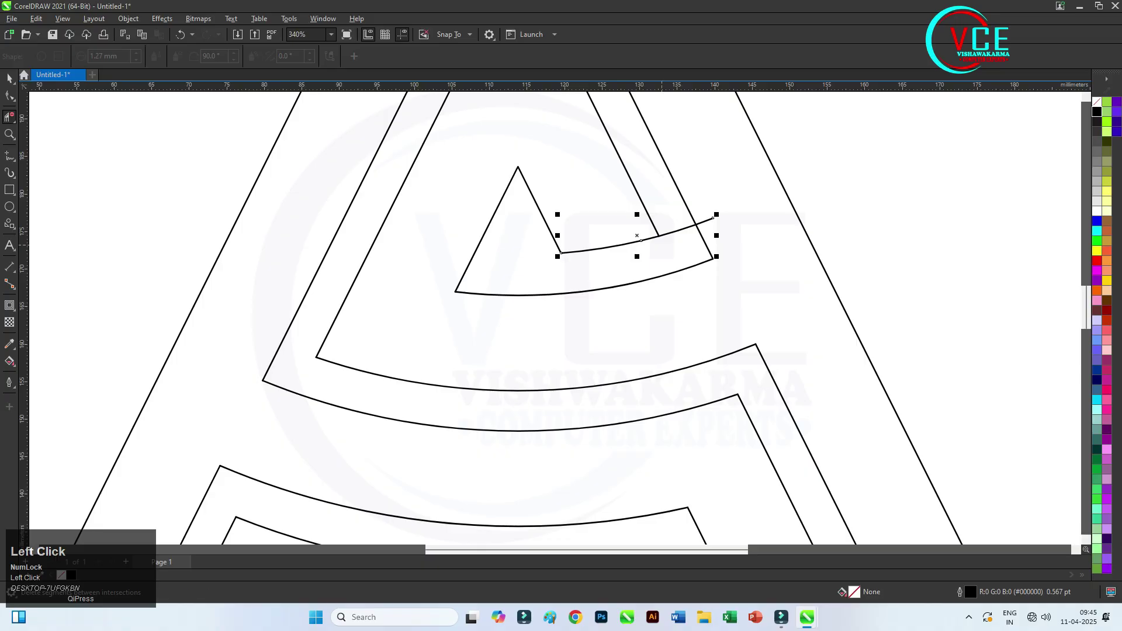
click(678, 229)
click(705, 222)
scroll(594, 300, down, 3)
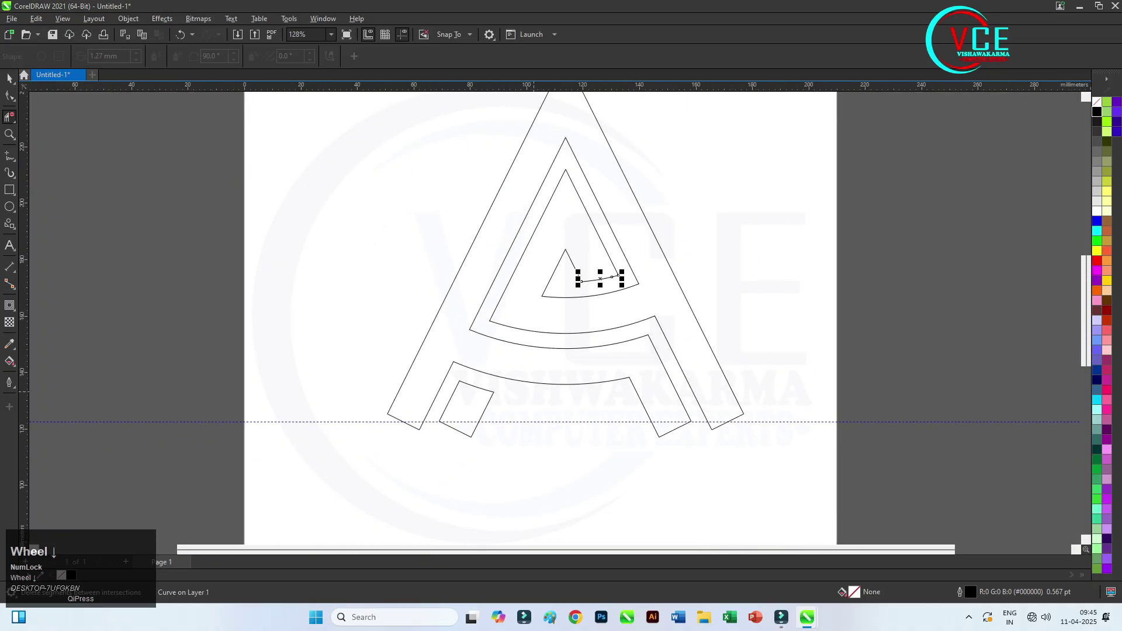
Smart Fill the letter's enclosed regions with orange #FF6600 and a black 0.567 pt outline, including the separate left inner leg.
click(10, 78)
click(9, 360)
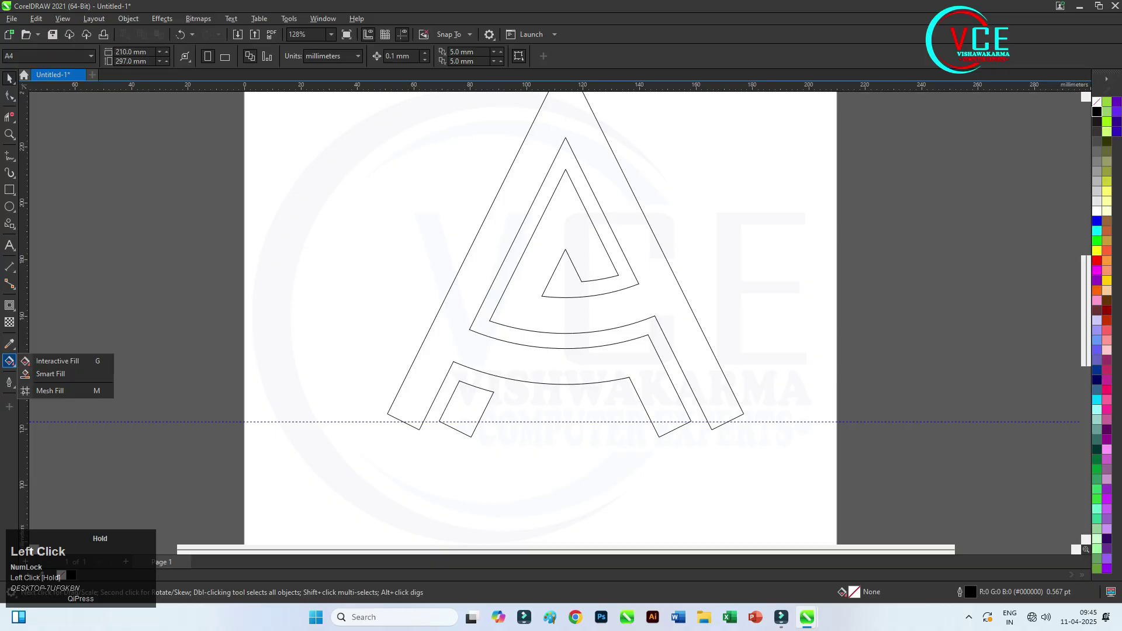
drag(10, 360, 50, 374)
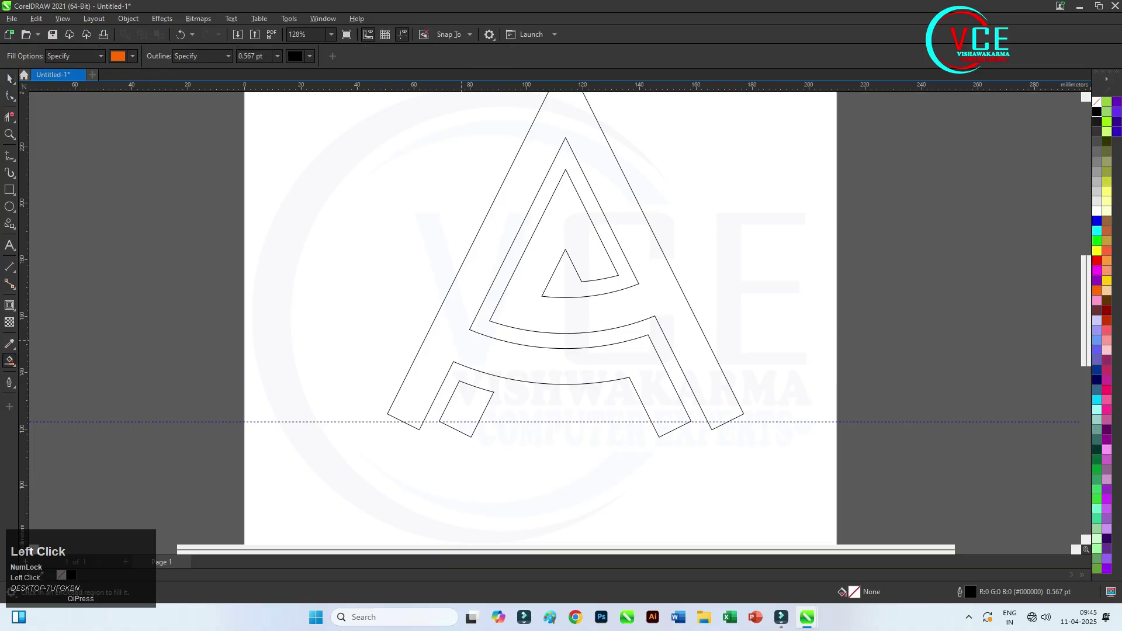
click(462, 340)
click(448, 409)
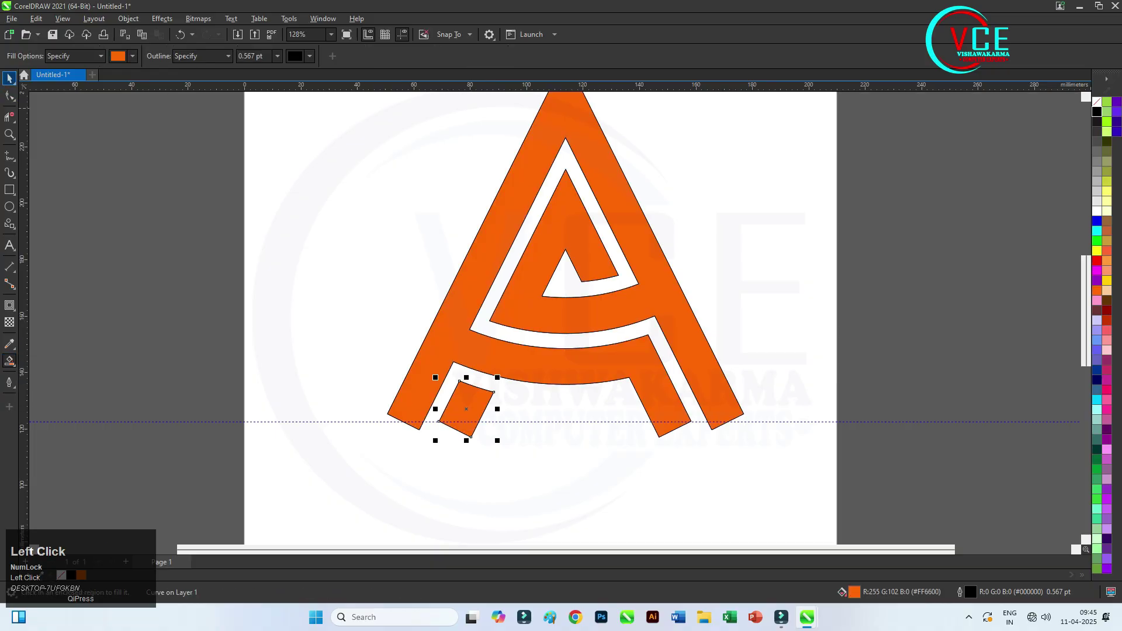
Move the horizontal guideline down to about Y 117 mm, level with the lowest corners of the inner legs.
double_click(9, 78)
click(10, 78)
scroll(500, 182, down, 1)
scroll(587, 358, up, 1)
scroll(472, 351, up, 7)
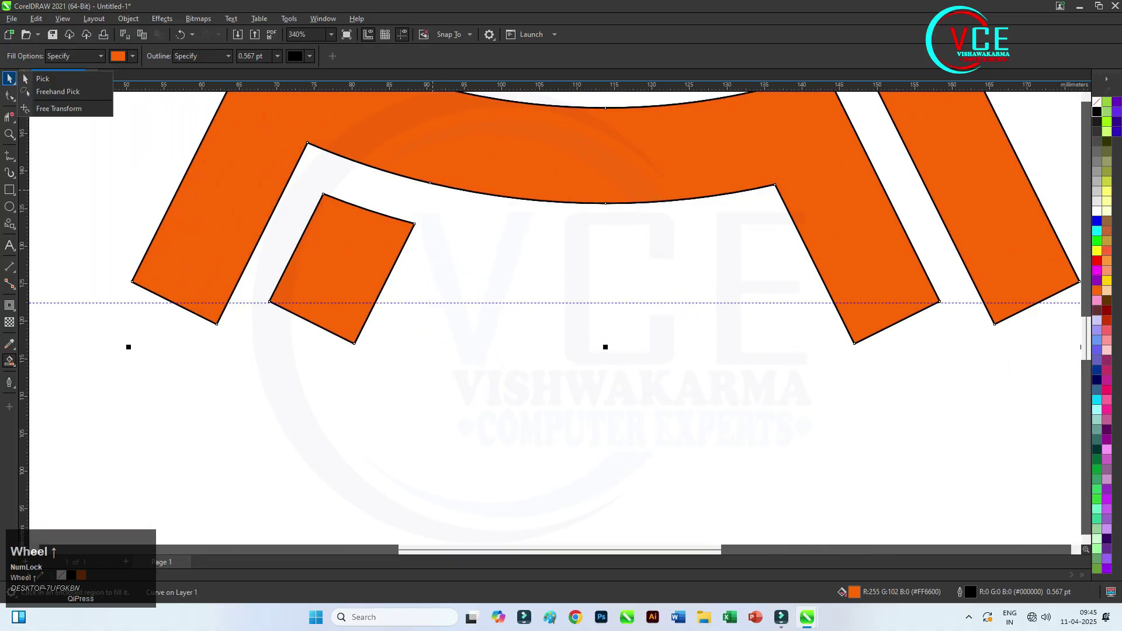
click(390, 302)
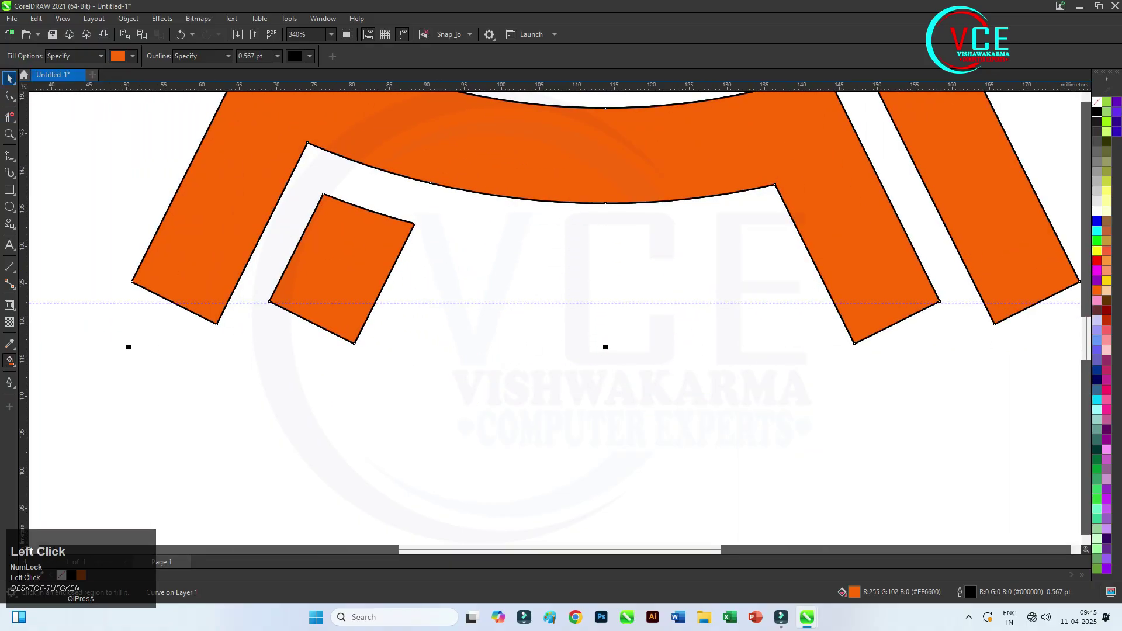
click(9, 78)
drag(354, 303, 354, 343)
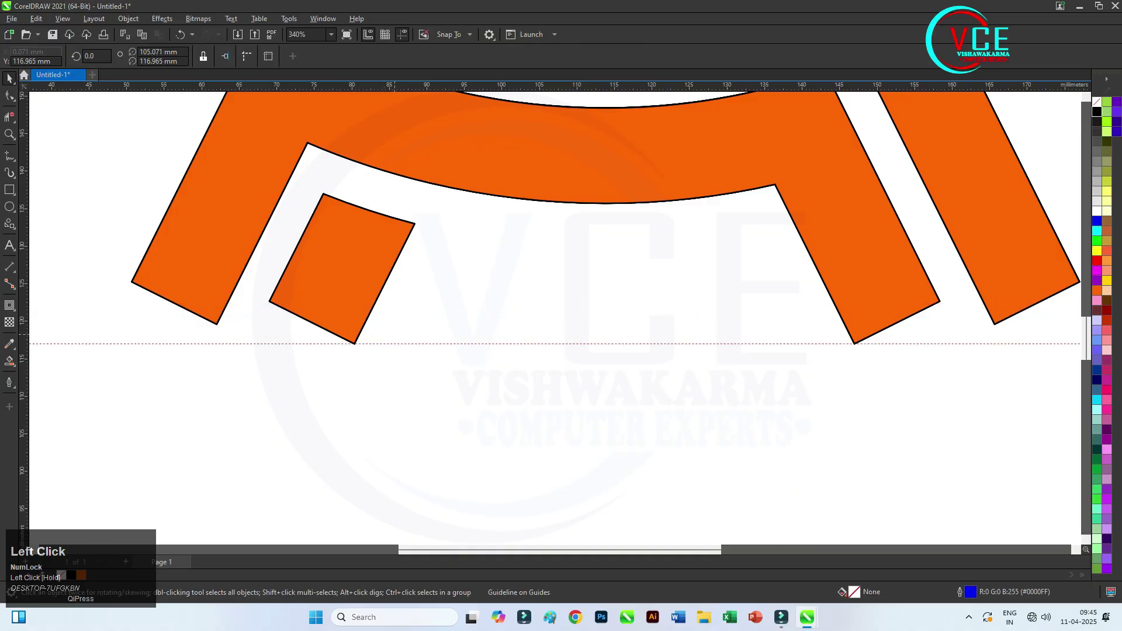
Extend the left inner leg's outer bottom corner down to the guideline with the Shape tool to square off its foot.
click(10, 96)
scroll(201, 349, up, 5)
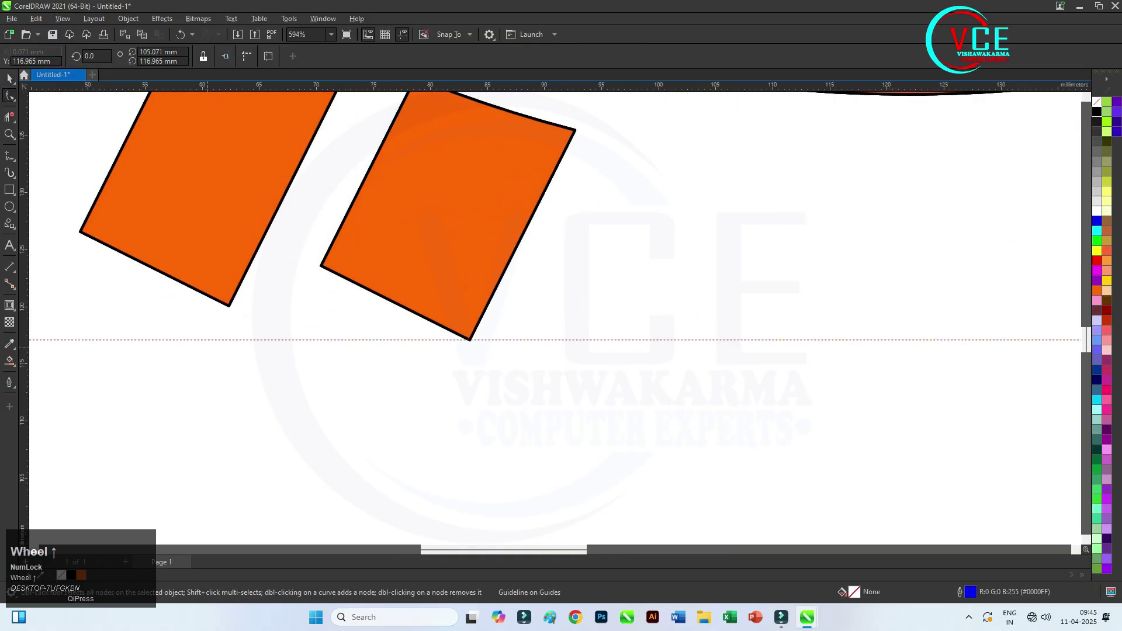
click(372, 271)
drag(338, 254, 293, 338)
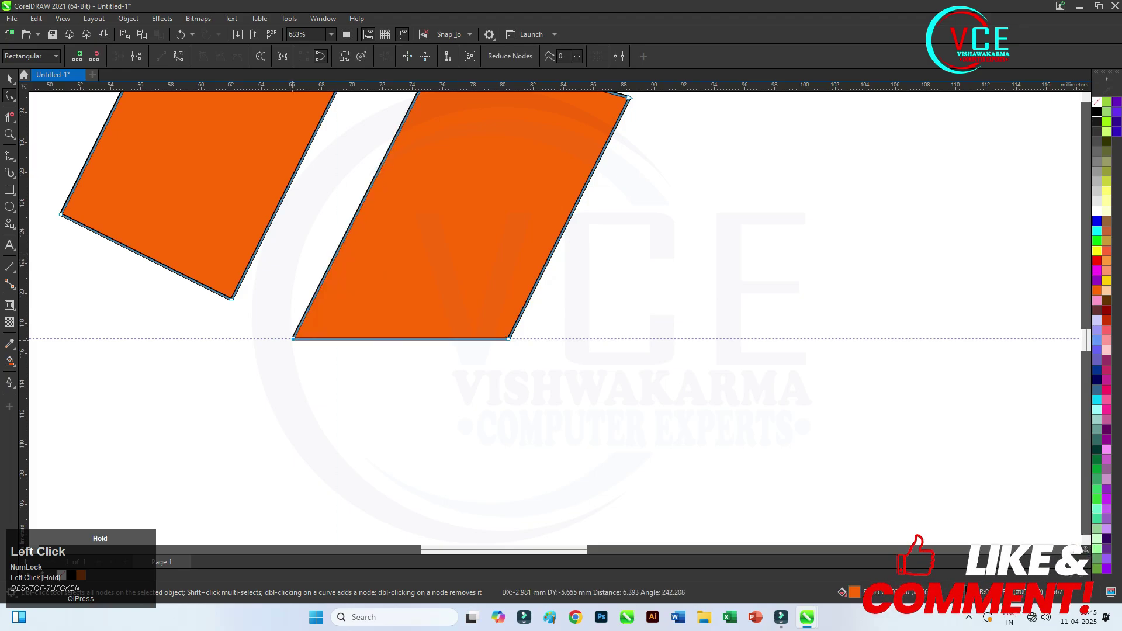
Extend both bottom corners of the left outer leg along its edges down to the guideline.
drag(232, 300, 212, 338)
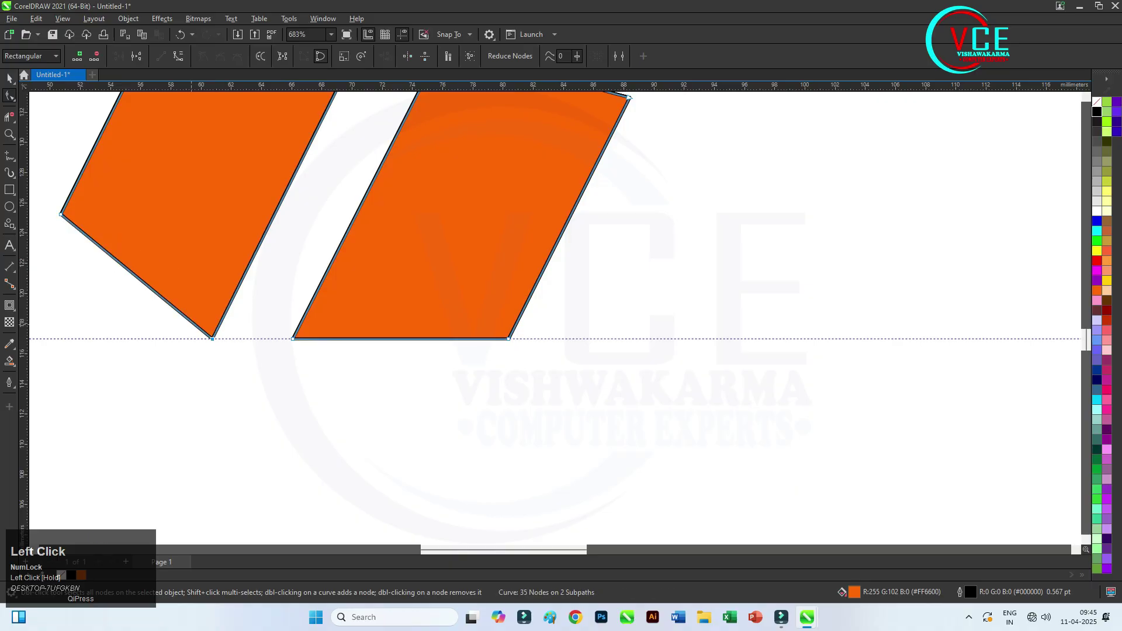
scroll(301, 251, down, 2)
scroll(85, 253, up, 2)
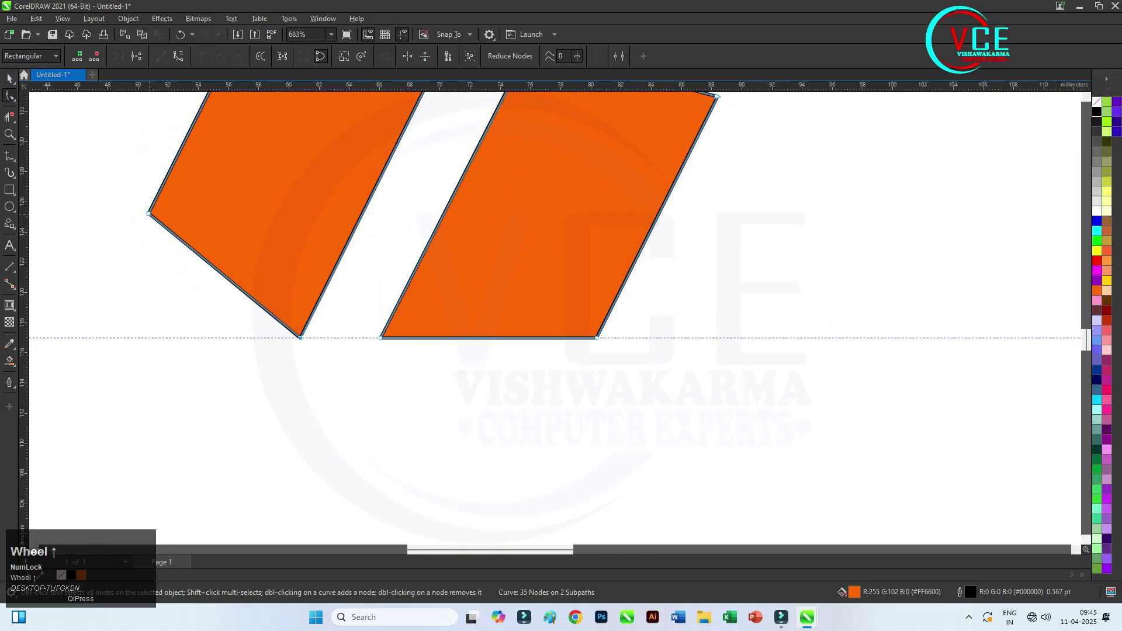
drag(149, 213, 86, 338)
scroll(233, 297, down, 2)
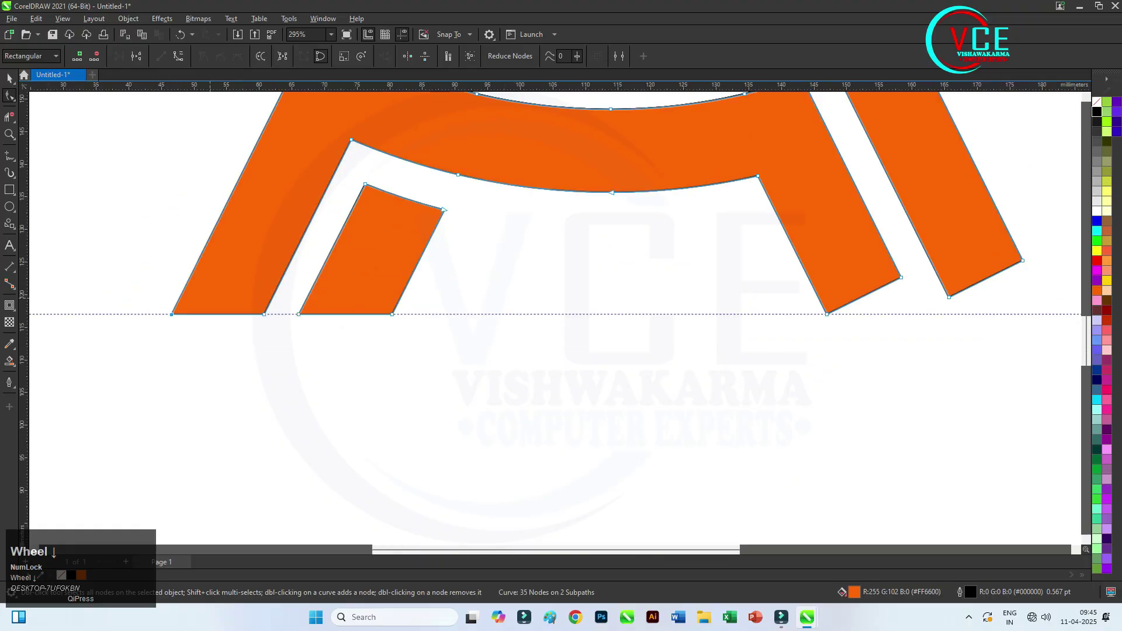
Extend the right inner leg's outer bottom corner along its edge down to the guideline.
scroll(534, 308, up, 1)
scroll(561, 278, up, 1)
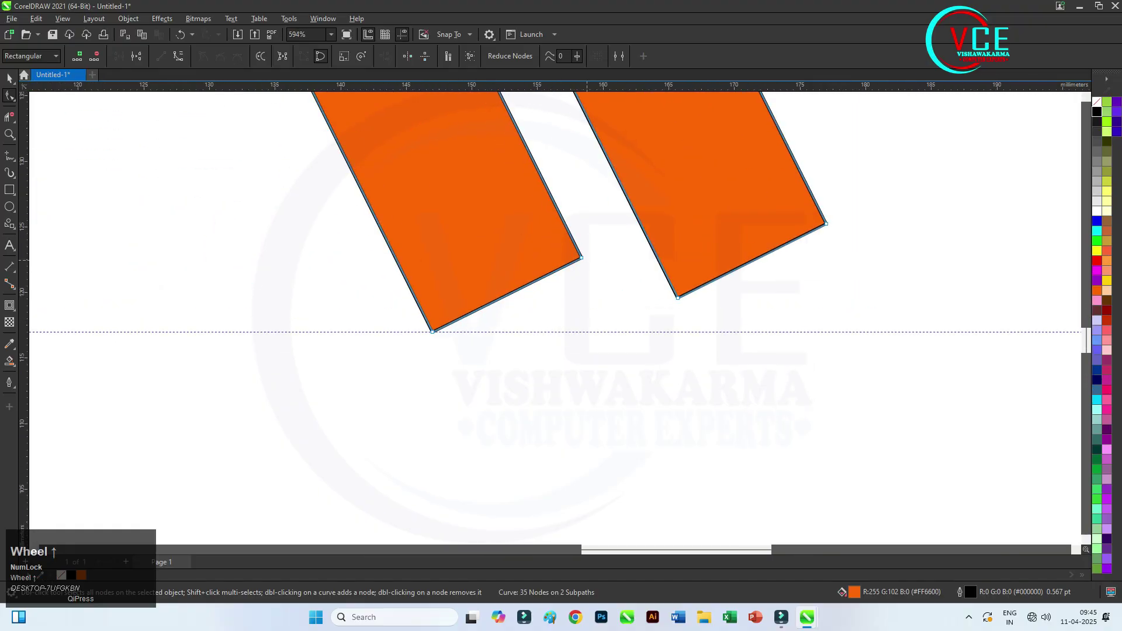
drag(581, 257, 619, 332)
Extend both bottom corners of the right outer leg along their edges down to the guideline.
scroll(527, 253, down, 1)
scroll(695, 213, up, 1)
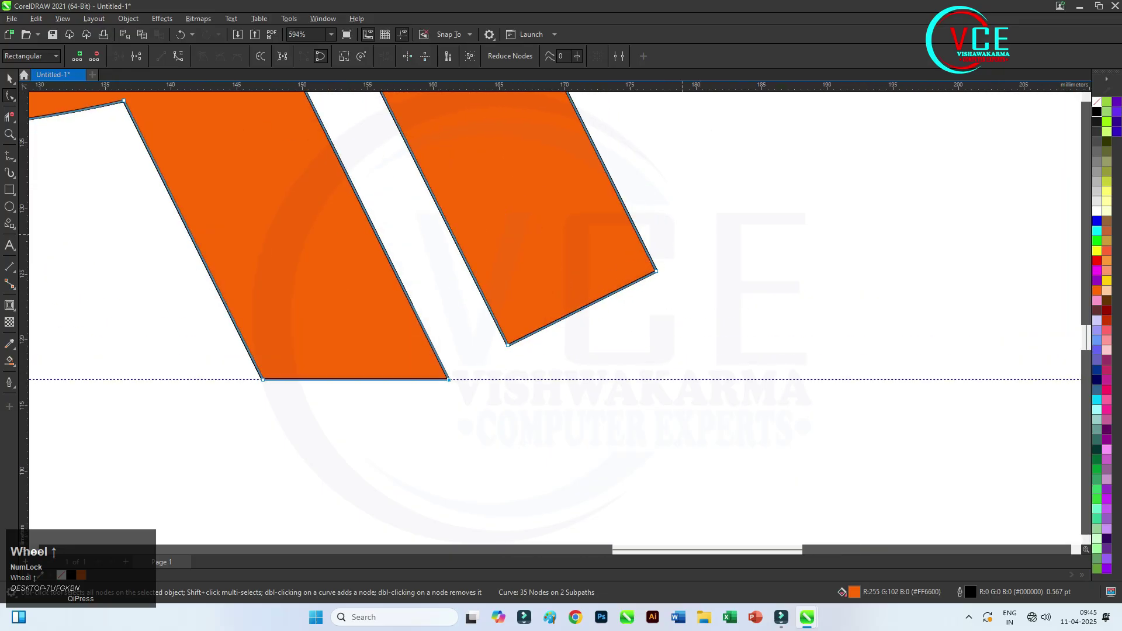
drag(508, 344, 525, 380)
drag(657, 271, 712, 380)
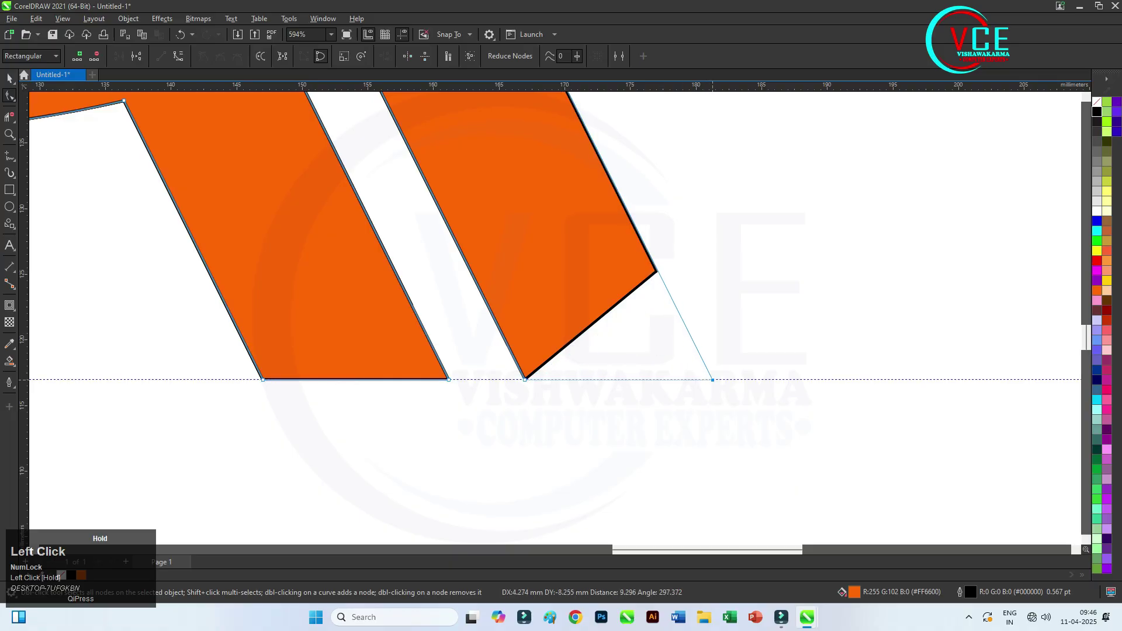
drag(712, 380, 712, 380)
scroll(637, 326, down, 5)
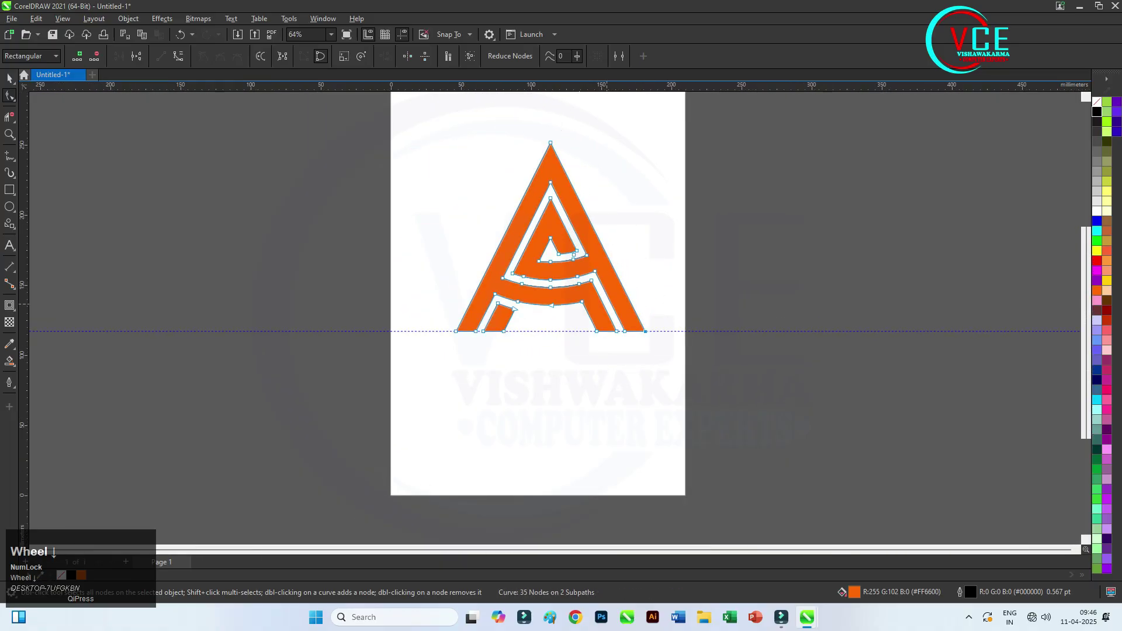
scroll(621, 146, up, 3)
Replace the letter's orange fill with the multi-stop gold metallic fountain fill preset using Interactive Fill.
click(9, 78)
scroll(305, 179, down, 4)
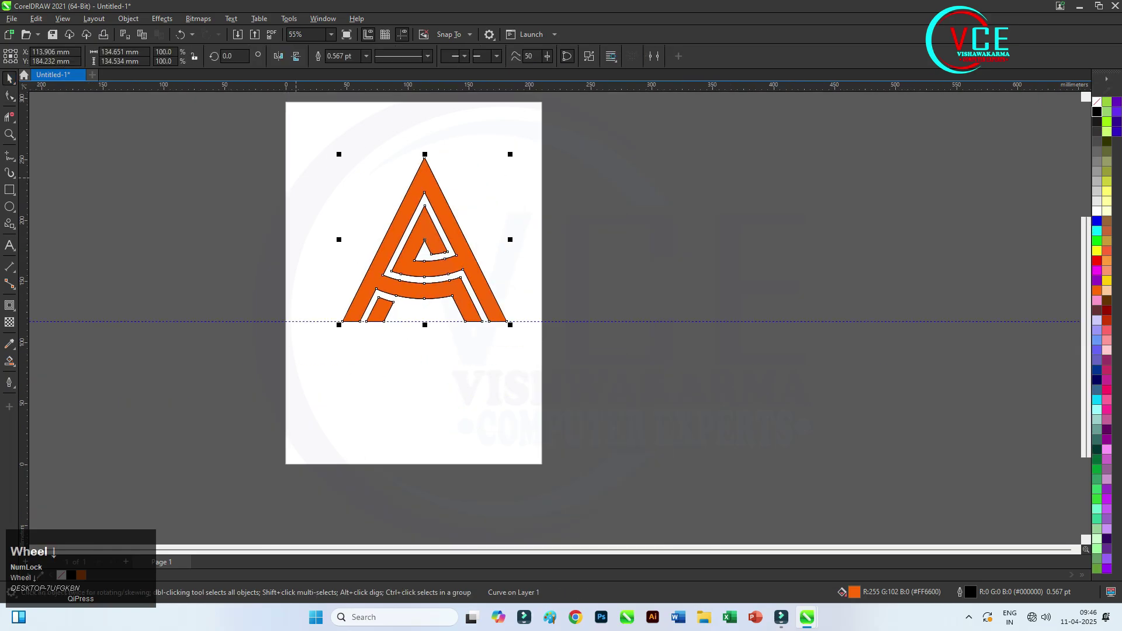
scroll(397, 190, up, 1)
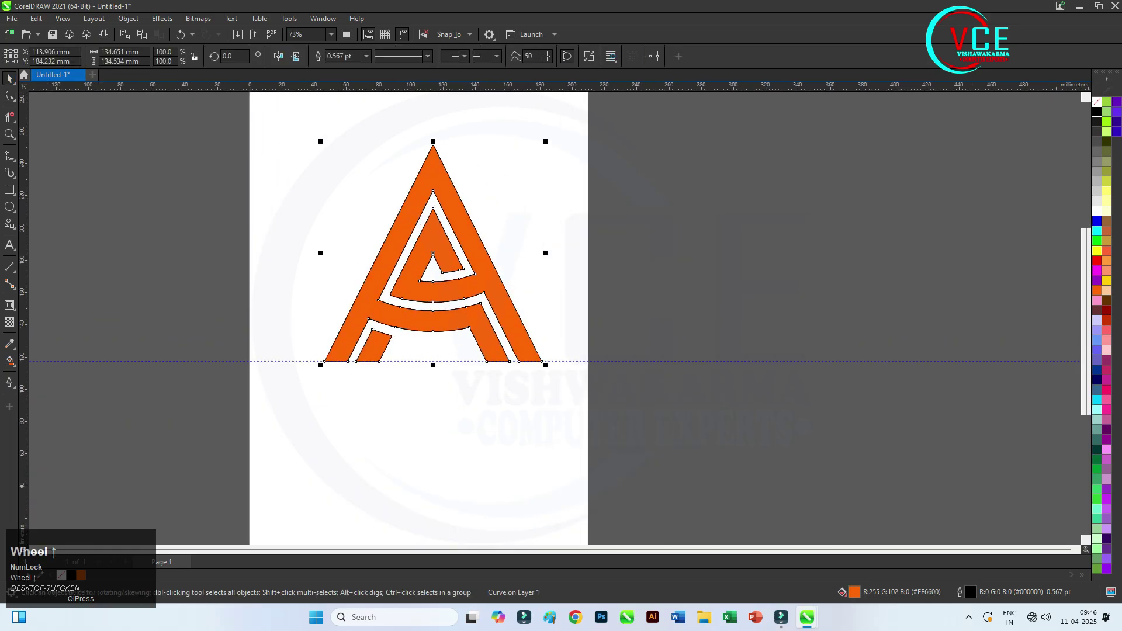
click(9, 361)
click(58, 361)
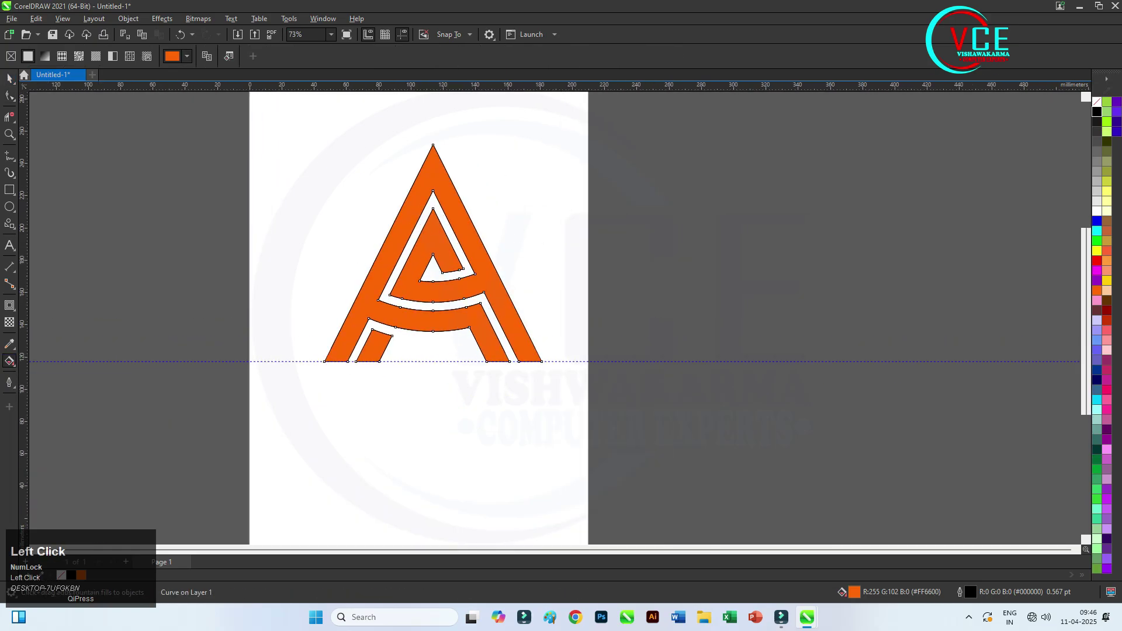
click(45, 56)
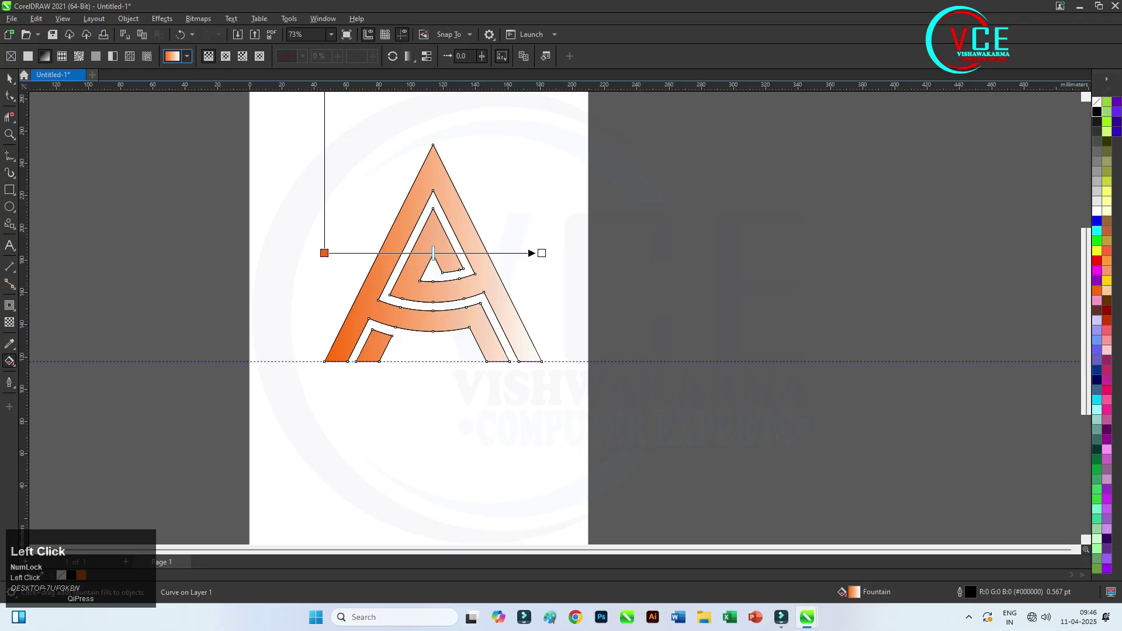
click(187, 56)
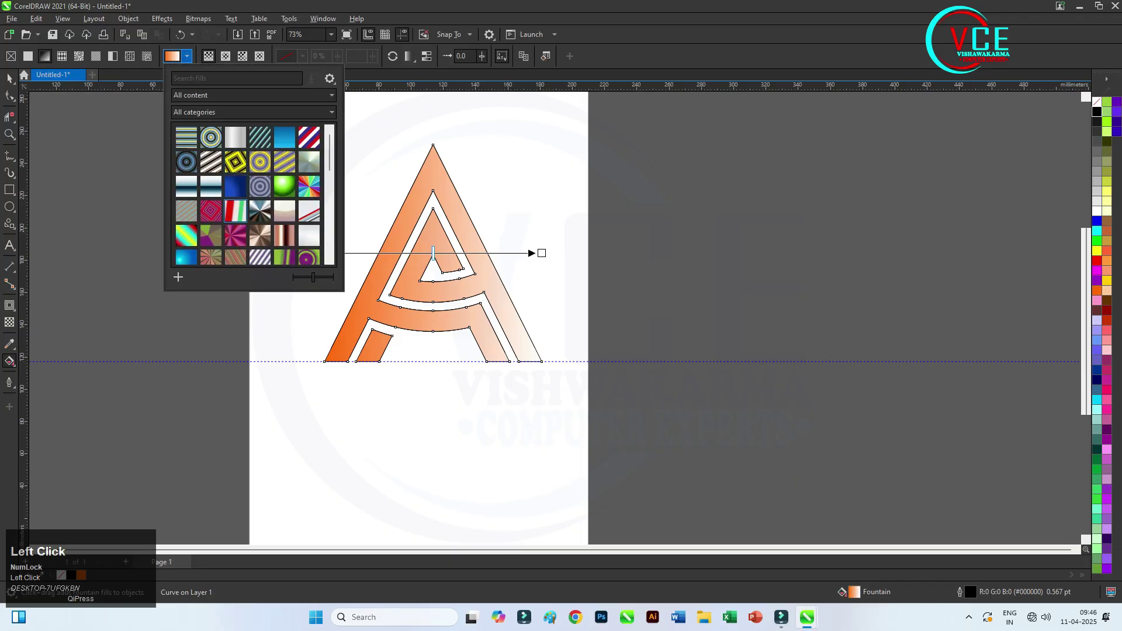
scroll(236, 228, down, 4)
click(260, 137)
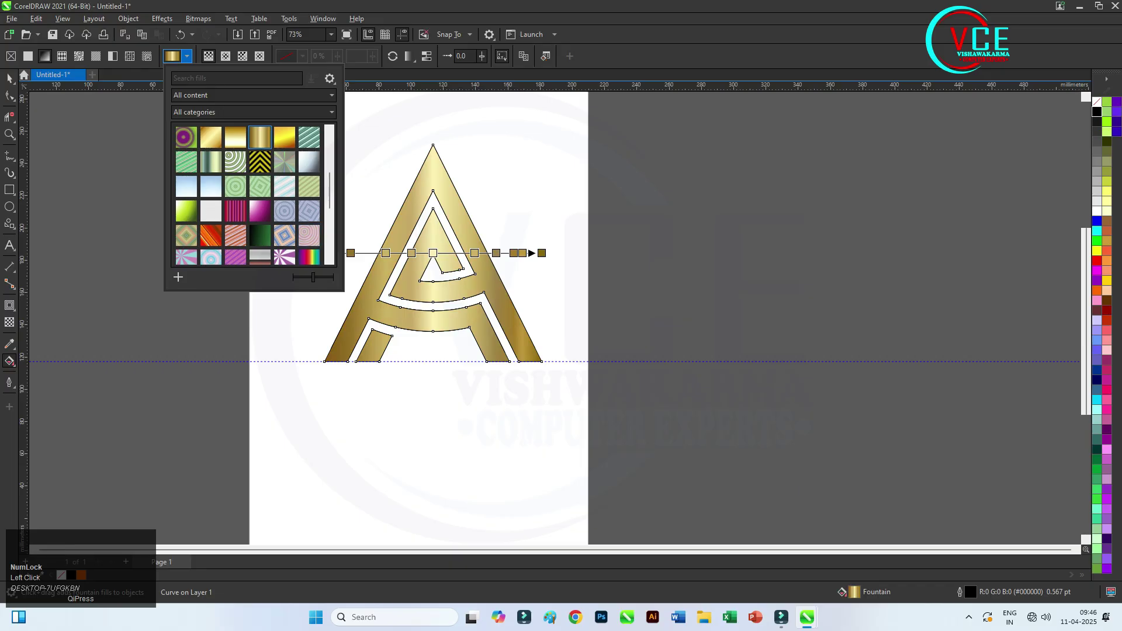
click(187, 57)
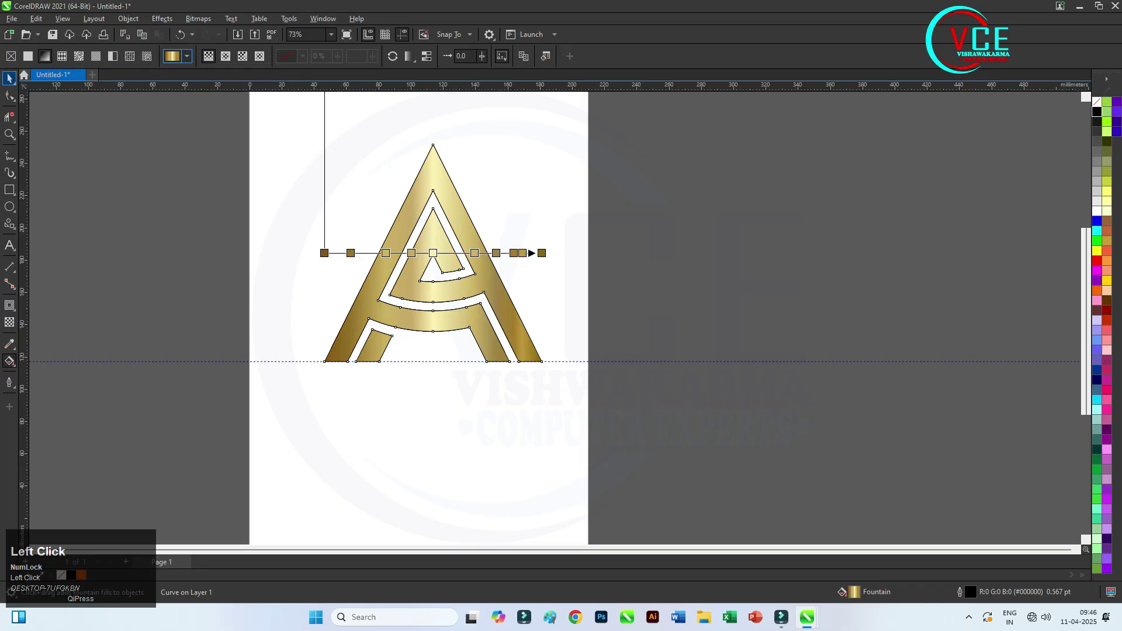
Apply the Plastic texture effect to the gold letter with Depth 9 and Smoothness 86.
click(9, 79)
scroll(398, 197, up, 1)
scroll(462, 246, down, 1)
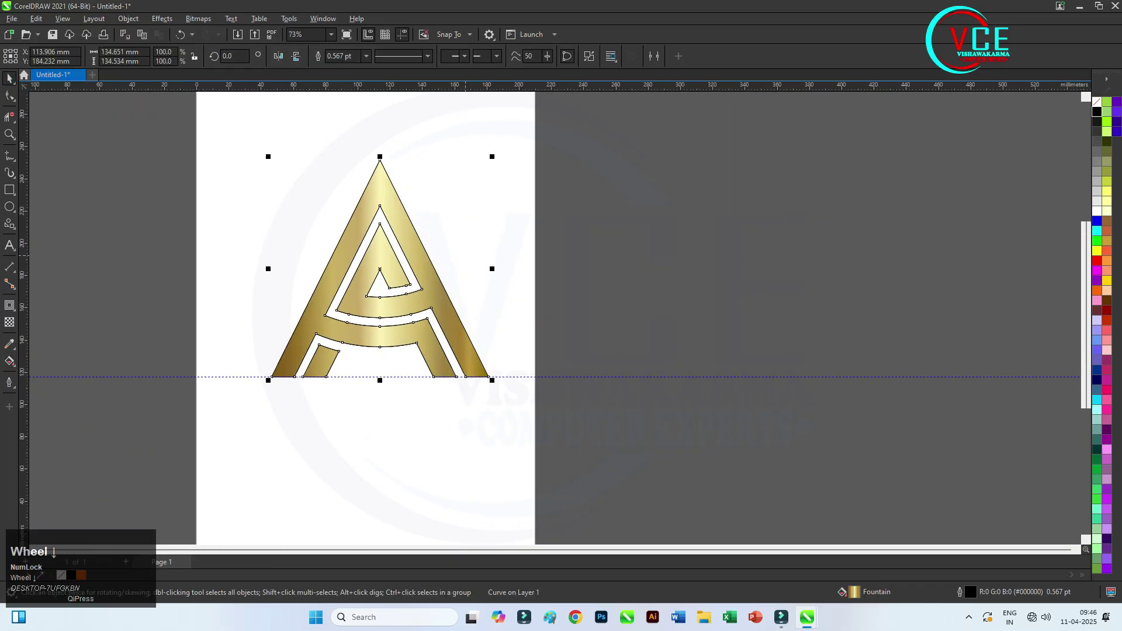
scroll(413, 286, up, 1)
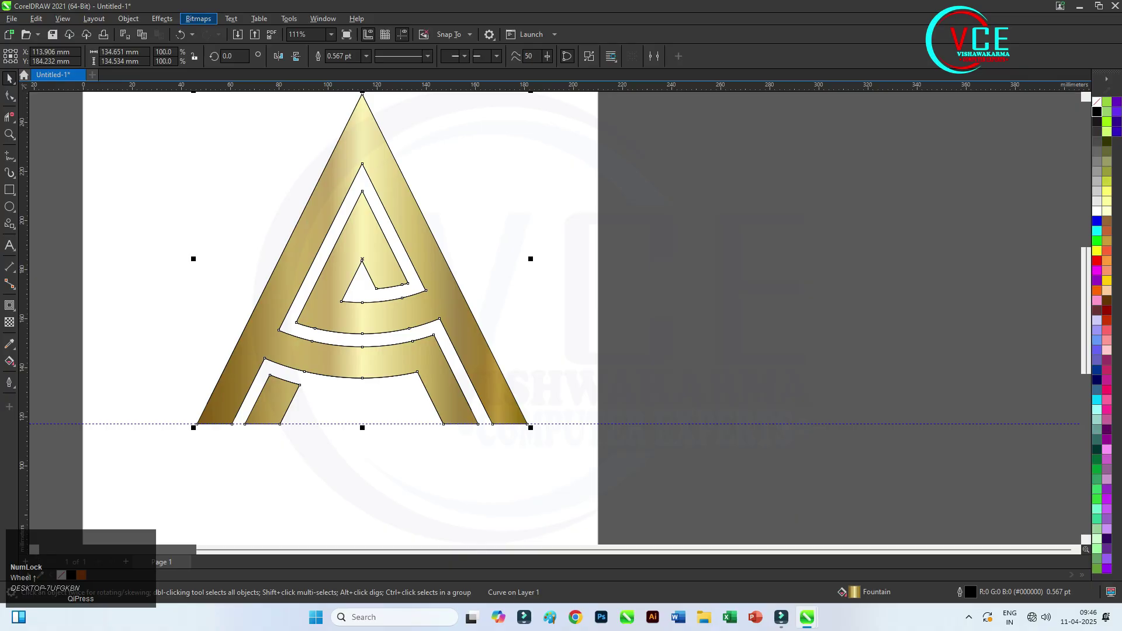
click(161, 18)
mouse_move(176, 217)
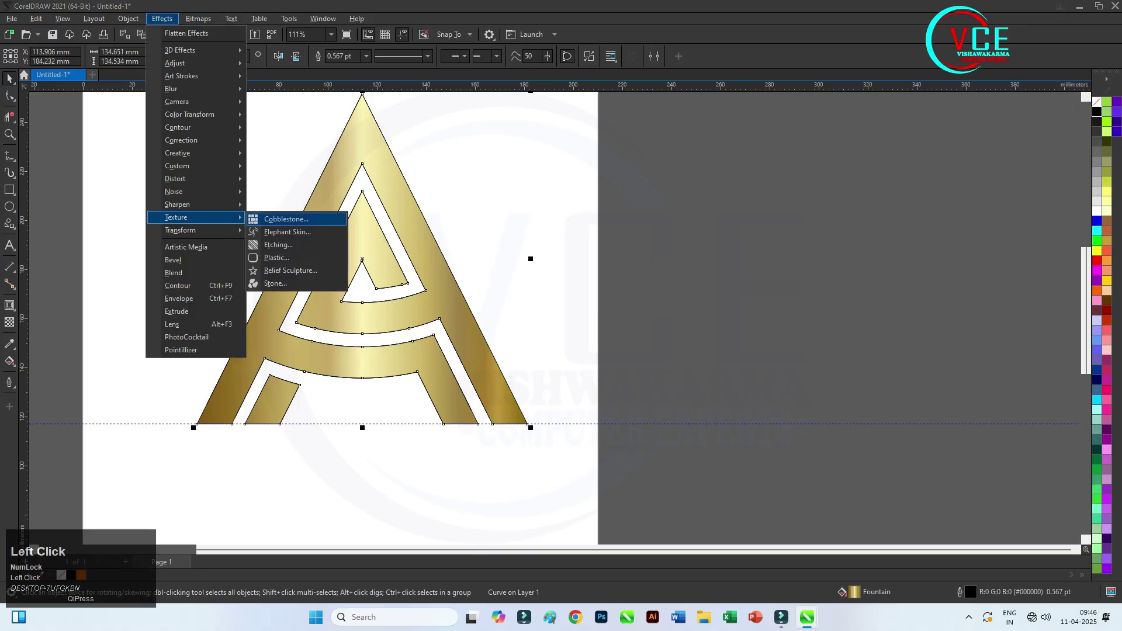
click(277, 258)
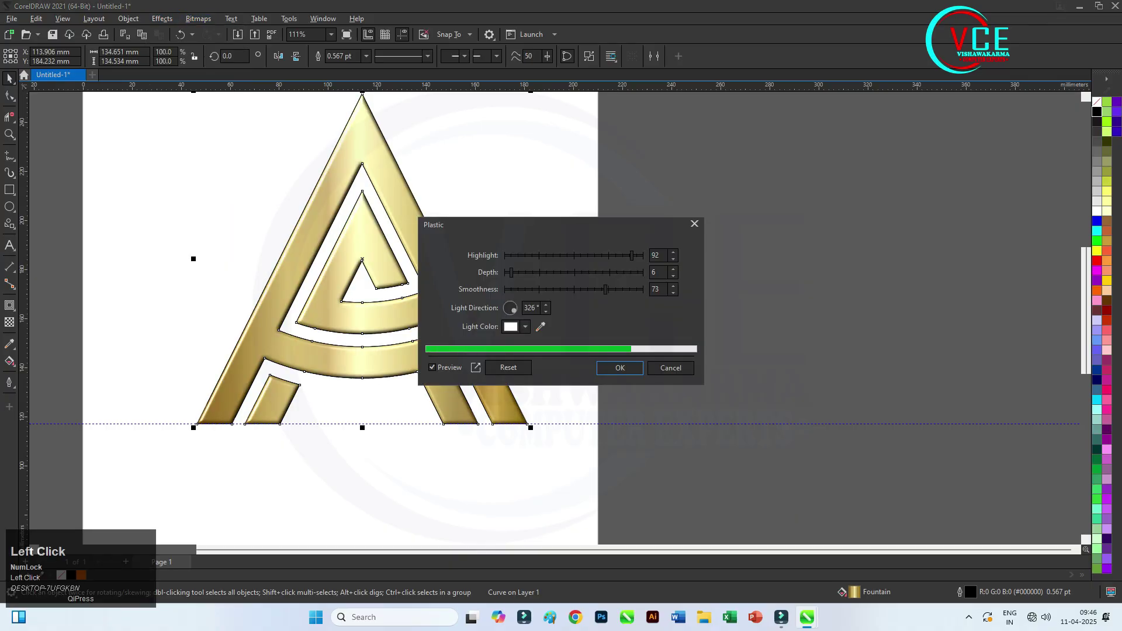
drag(543, 225, 616, 171)
mouse_move(584, 217)
mouse_down()
mouse_move(606, 217)
mouse_move(588, 217)
mouse_up()
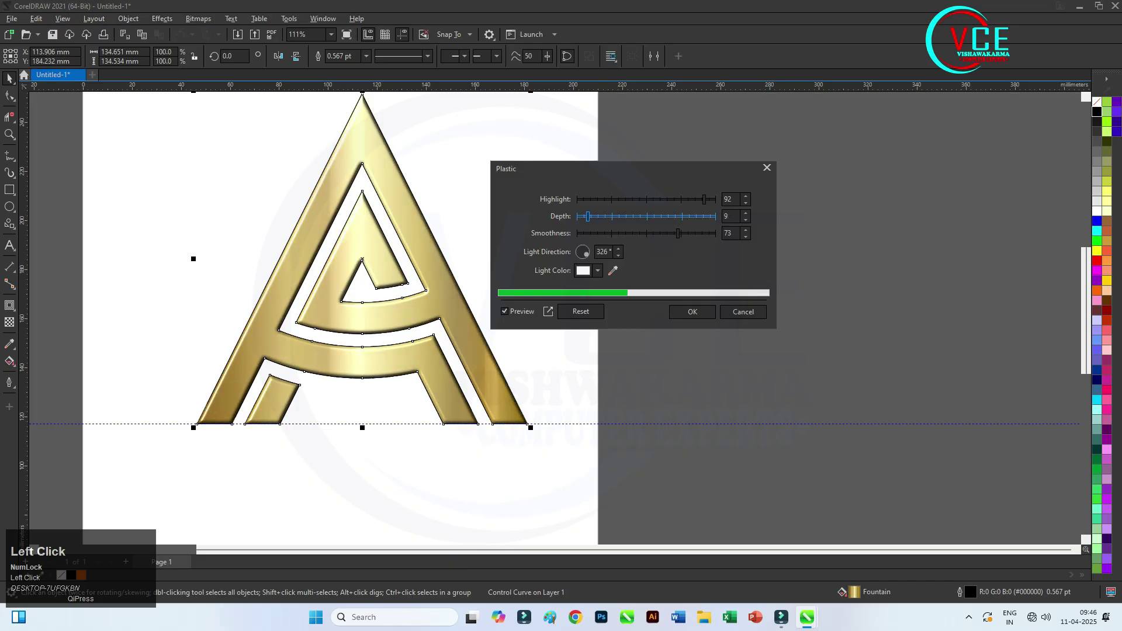
drag(678, 234, 696, 234)
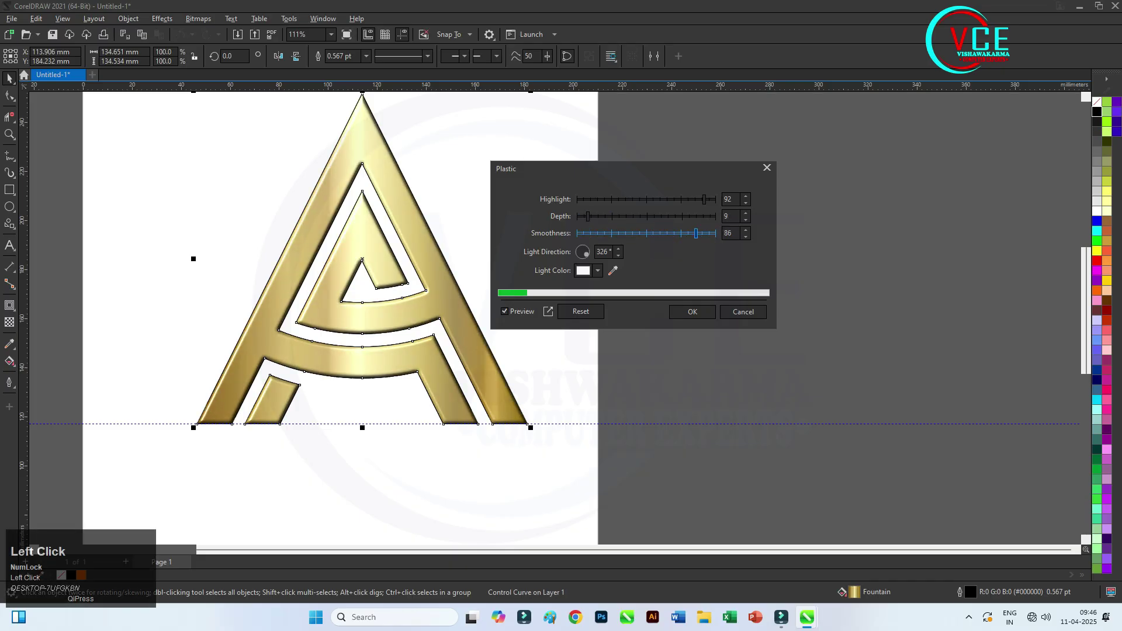
click(692, 312)
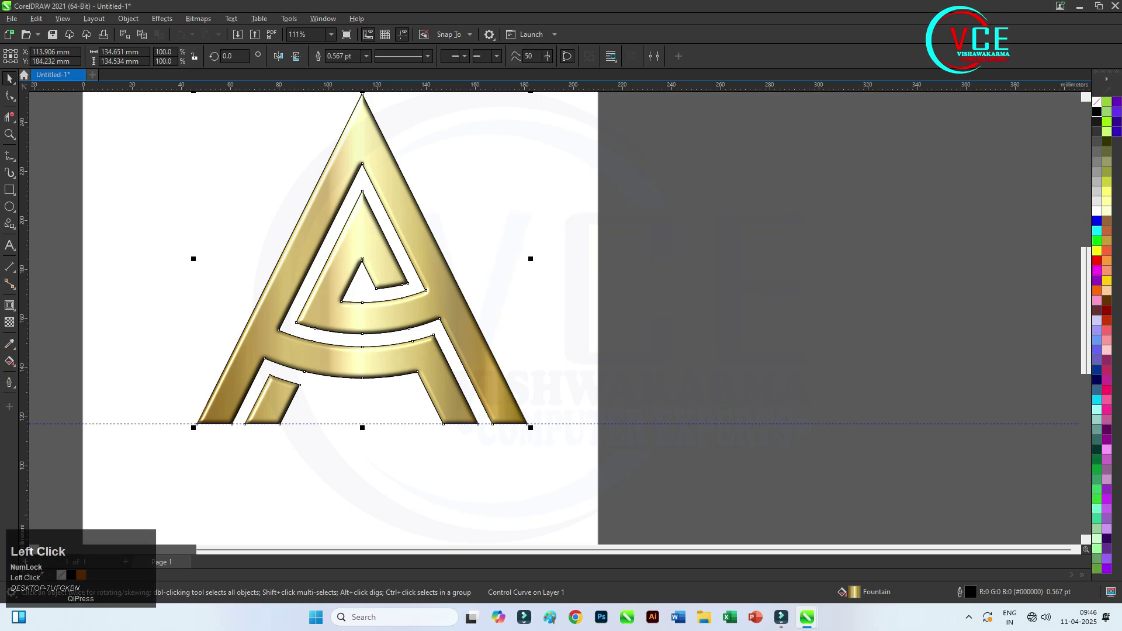
Move the gold letter about 40 mm to the left and delete the large orange copy behind it.
scroll(341, 259, down, 1)
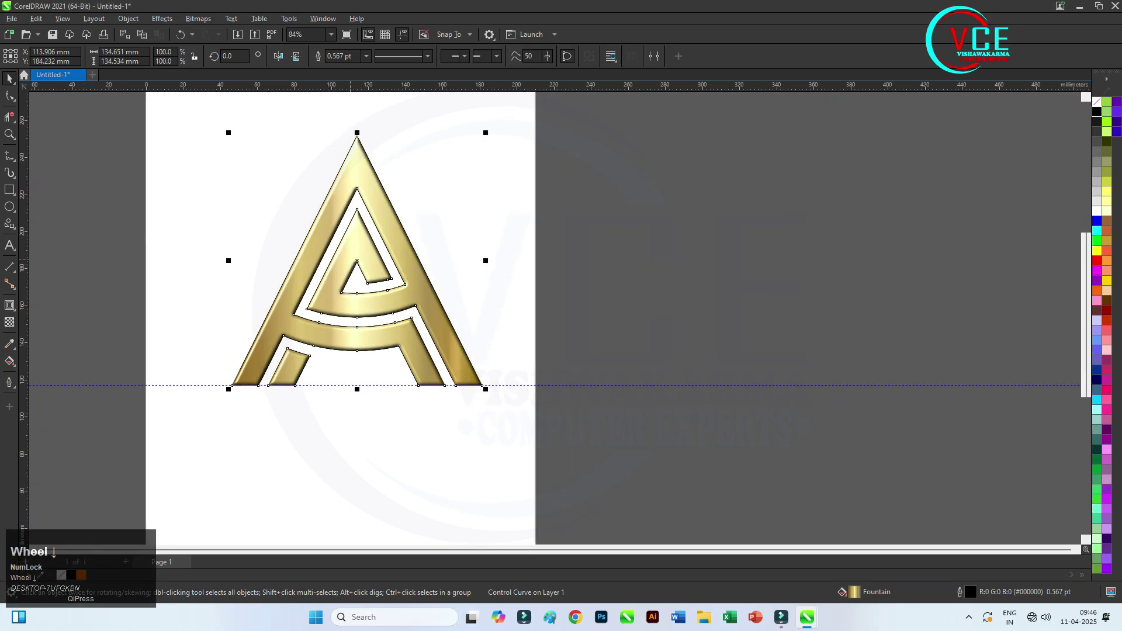
drag(350, 259, 277, 259)
click(371, 263)
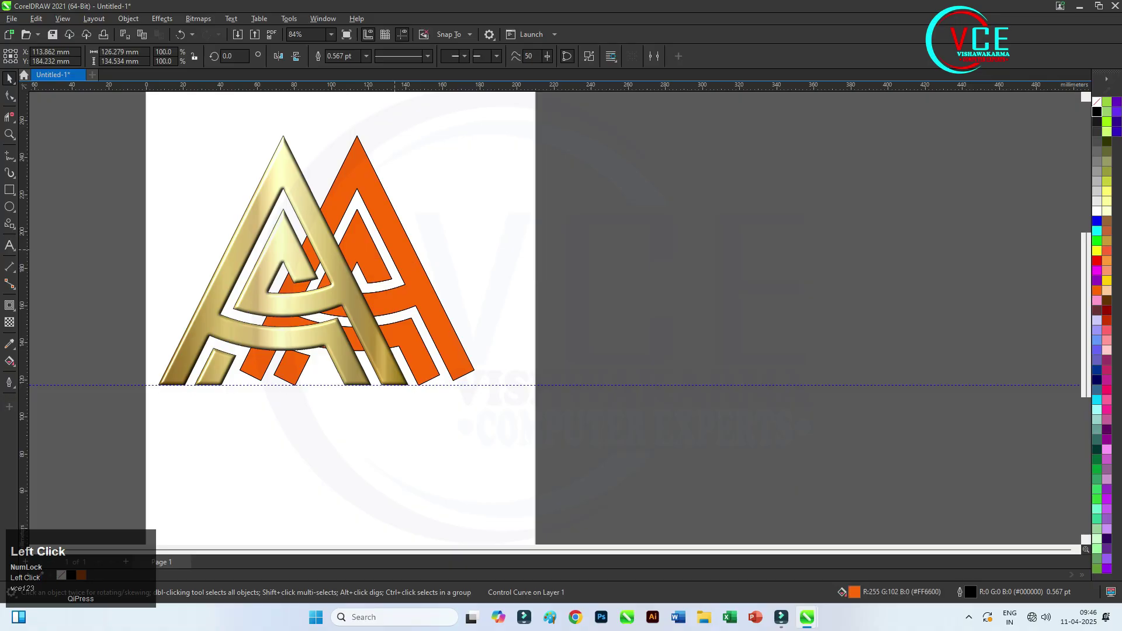
key(Delete)
Delete the leftover unfilled chevron outlines beside the gold letter.
click(397, 258)
key(Delete)
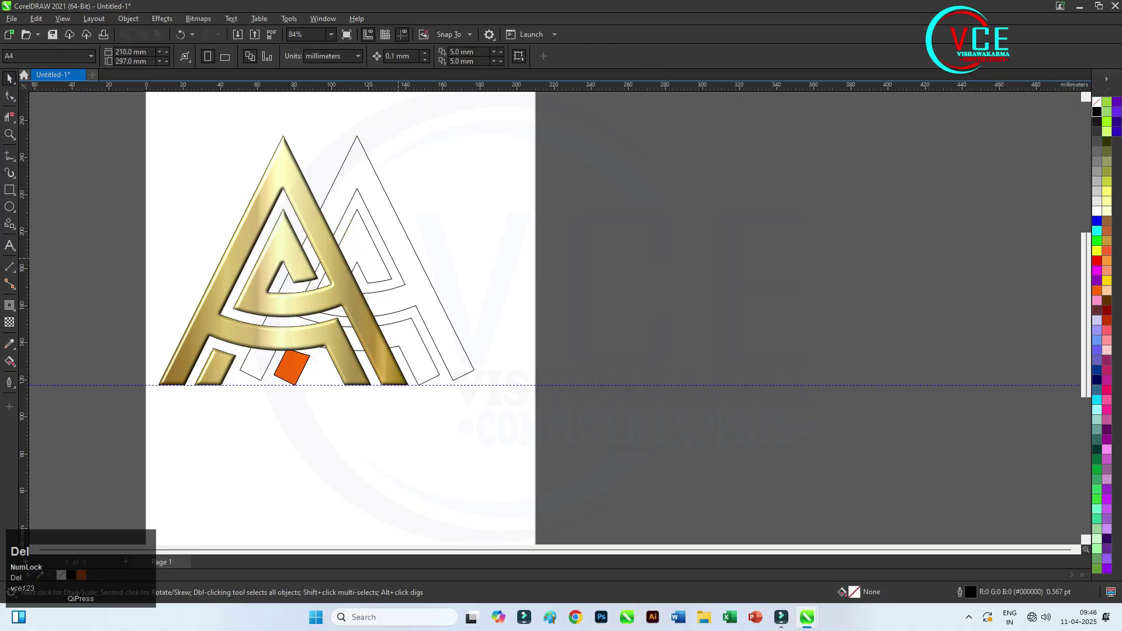
click(397, 266)
key(Delete)
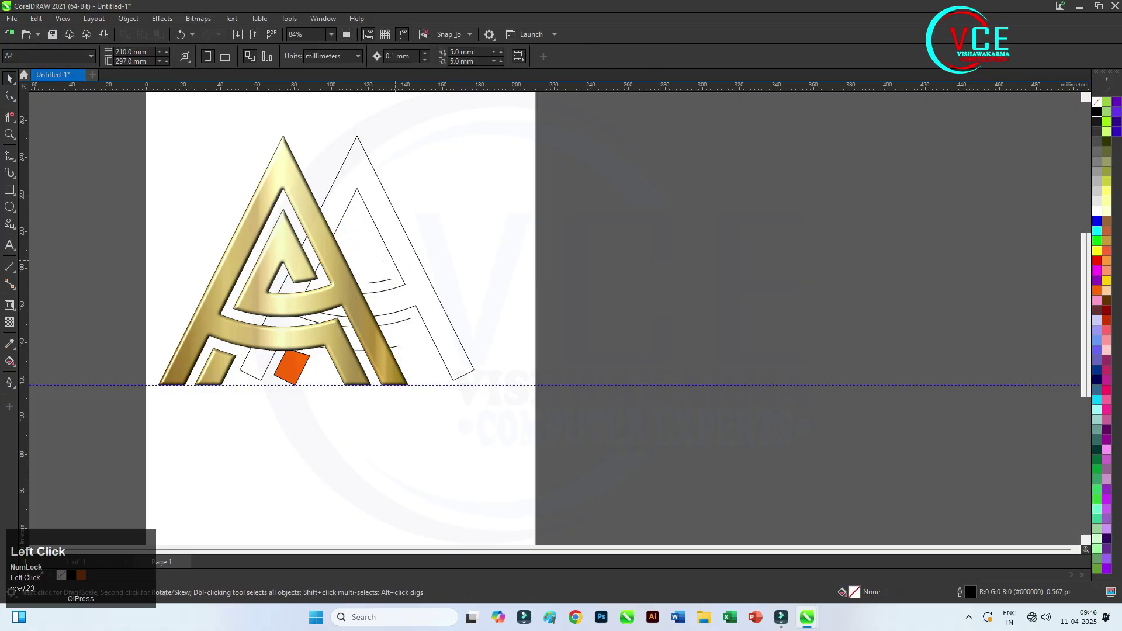
click(394, 261)
key(Delete)
Delete the leftover curved crossbar outlines, including the short arc beside the gold letter.
click(415, 305)
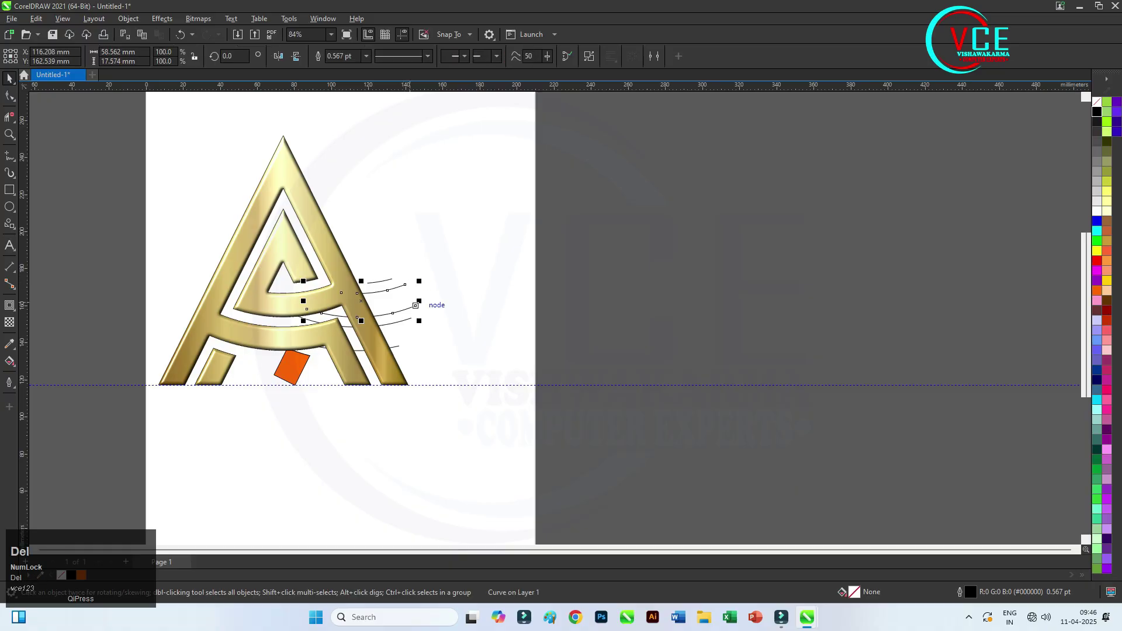
key(Delete)
click(405, 320)
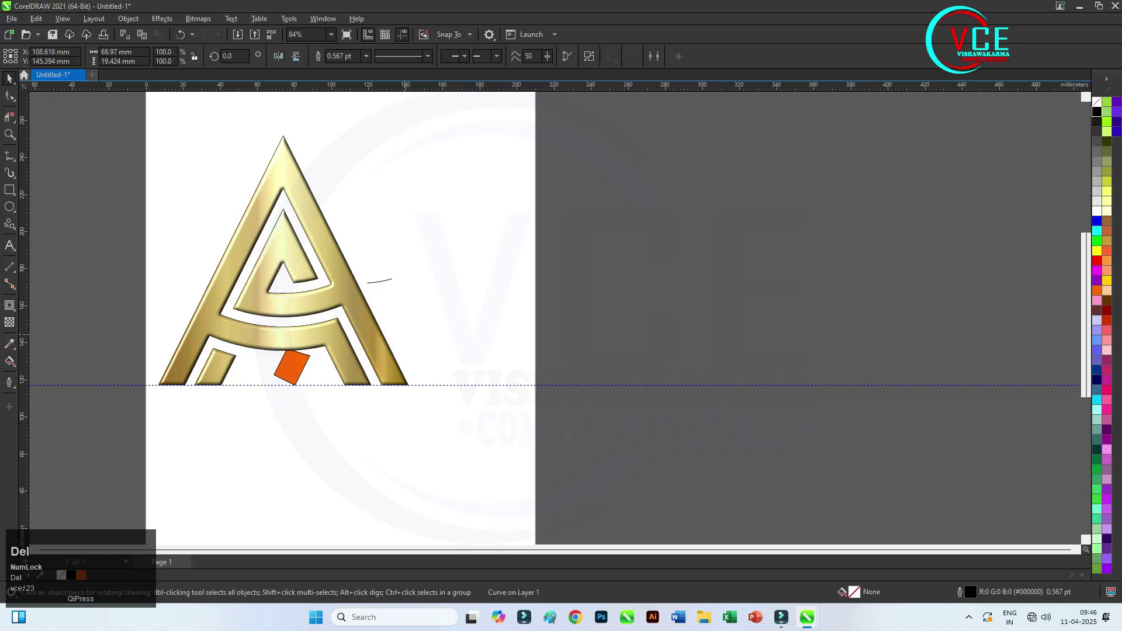
click(379, 281)
key(Delete)
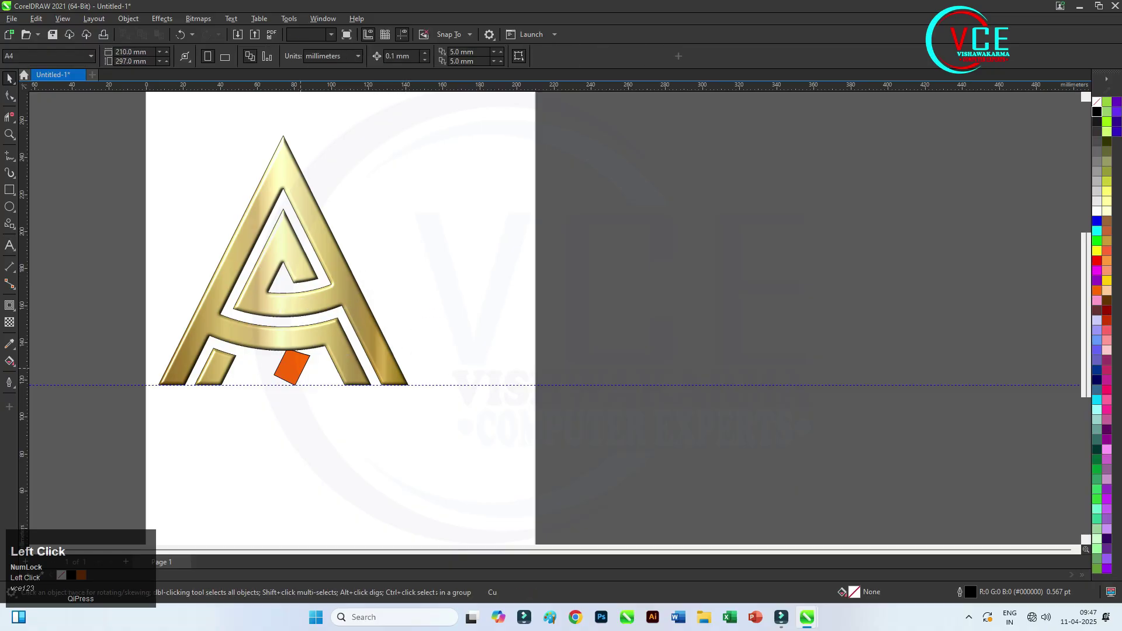
Delete the leftover orange leg piece and the small curve segment beneath the gold letter's crossbar.
click(292, 367)
key(Delete)
click(301, 353)
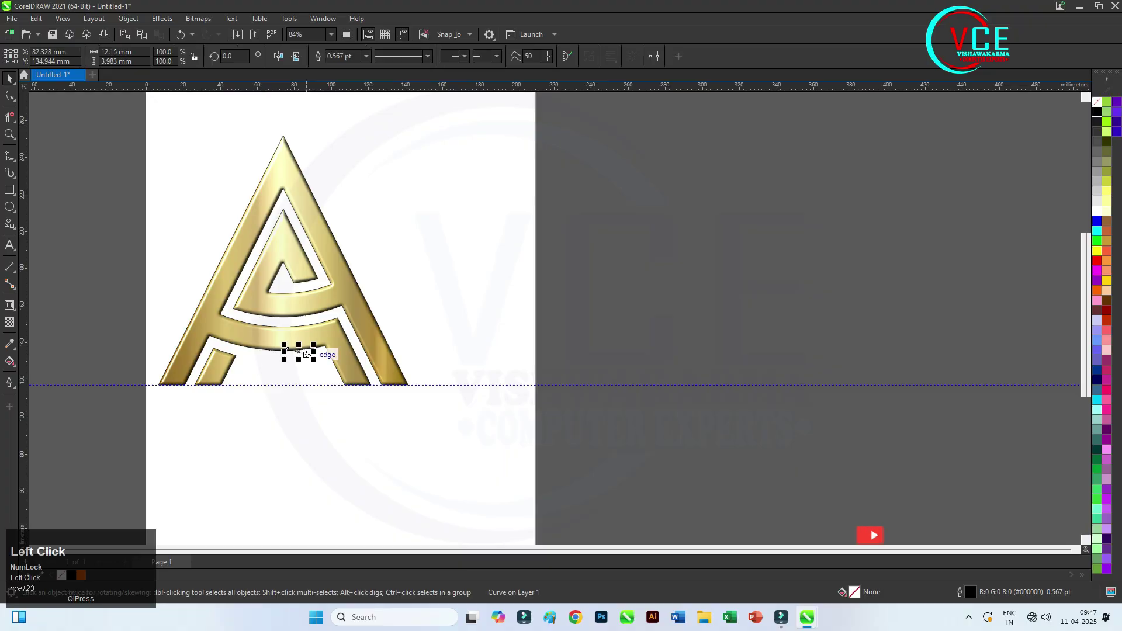
key(Delete)
scroll(349, 252, down, 1)
click(151, 121)
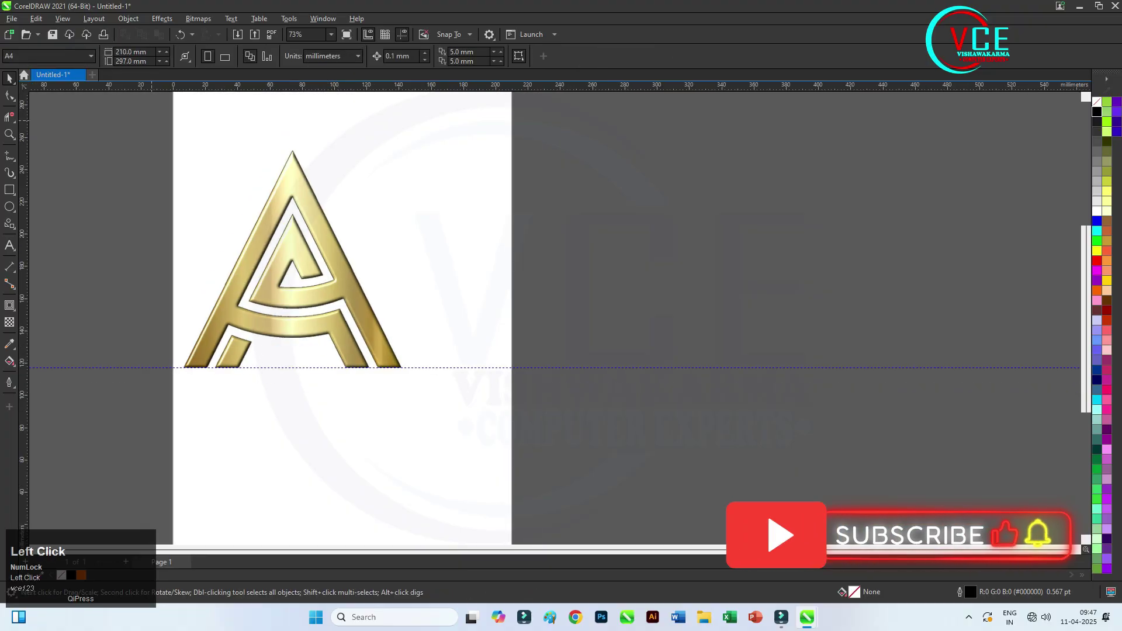
Place a duplicate of the gold letter to the right of the original, centred at about X 215 mm.
drag(474, 429, 474, 430)
drag(343, 275, 571, 299)
right_click(571, 299)
scroll(599, 186, up, 2)
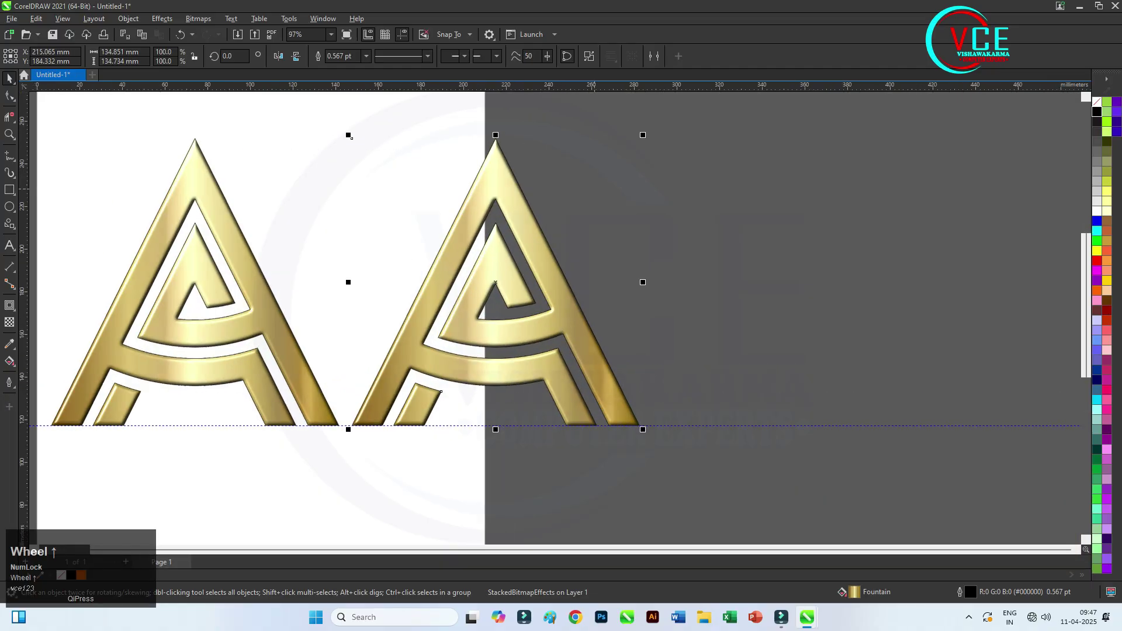
Change the duplicate letter's fill to the dark black-and-grey metallic fountain fill preset.
click(9, 361)
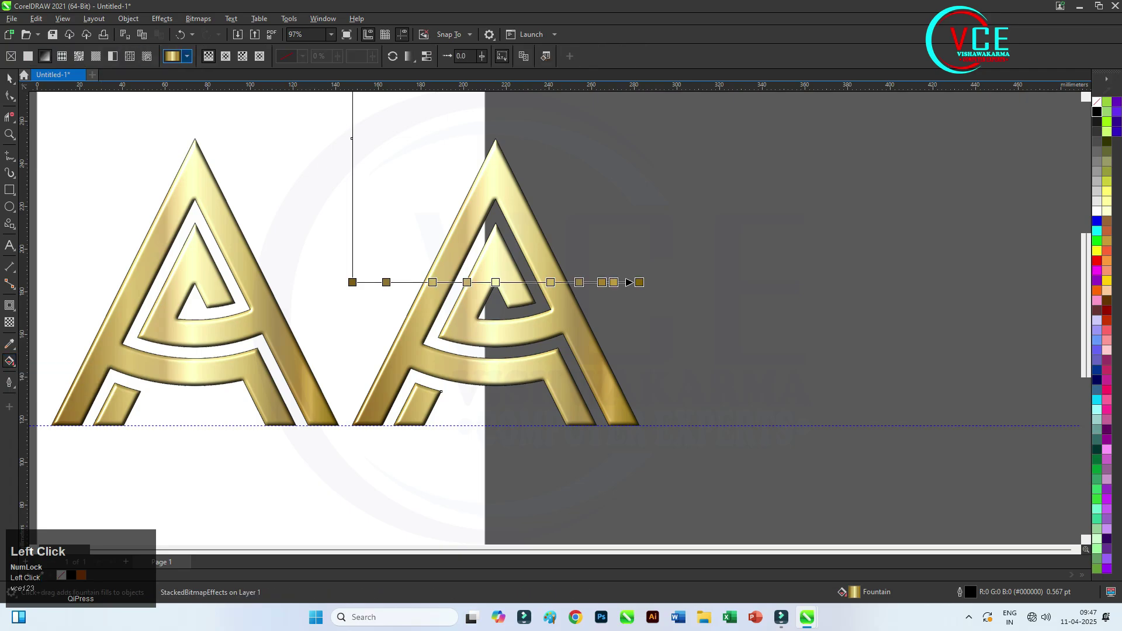
click(187, 56)
scroll(310, 211, down, 3)
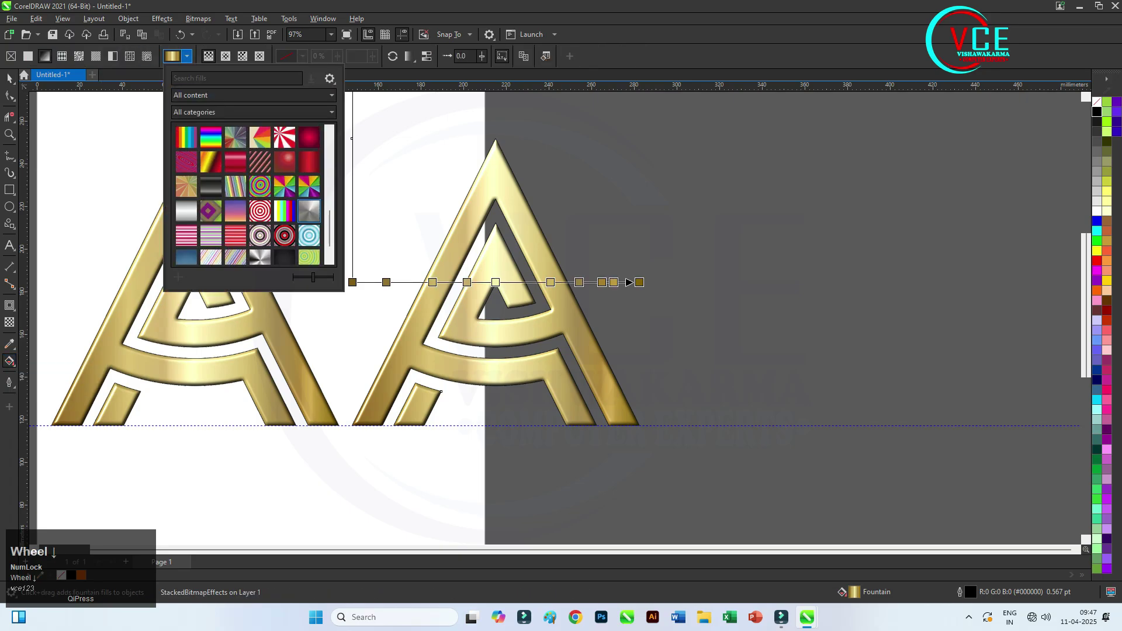
click(211, 186)
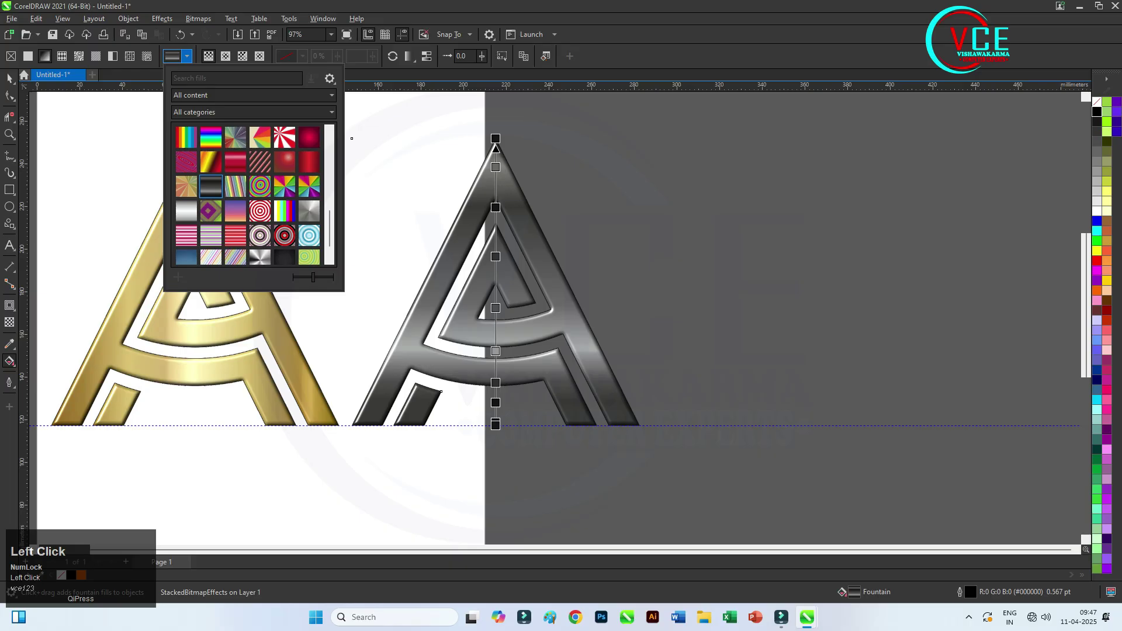
click(403, 311)
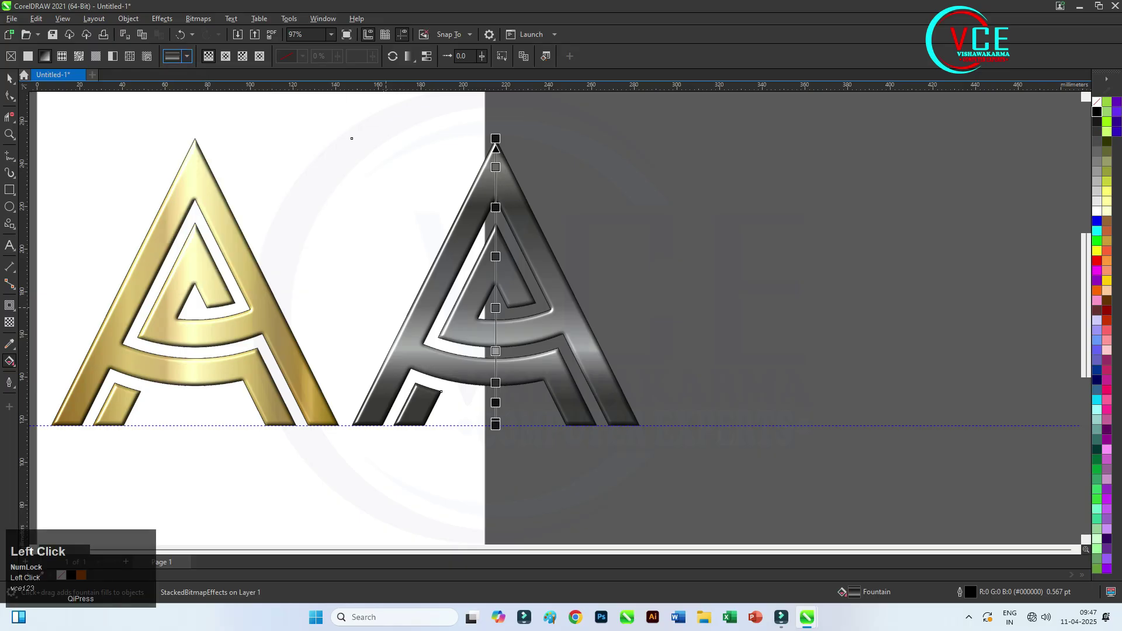
Redirect the duplicate letter's dark metallic gradient to run horizontally from its left side to its right side.
drag(369, 304, 621, 306)
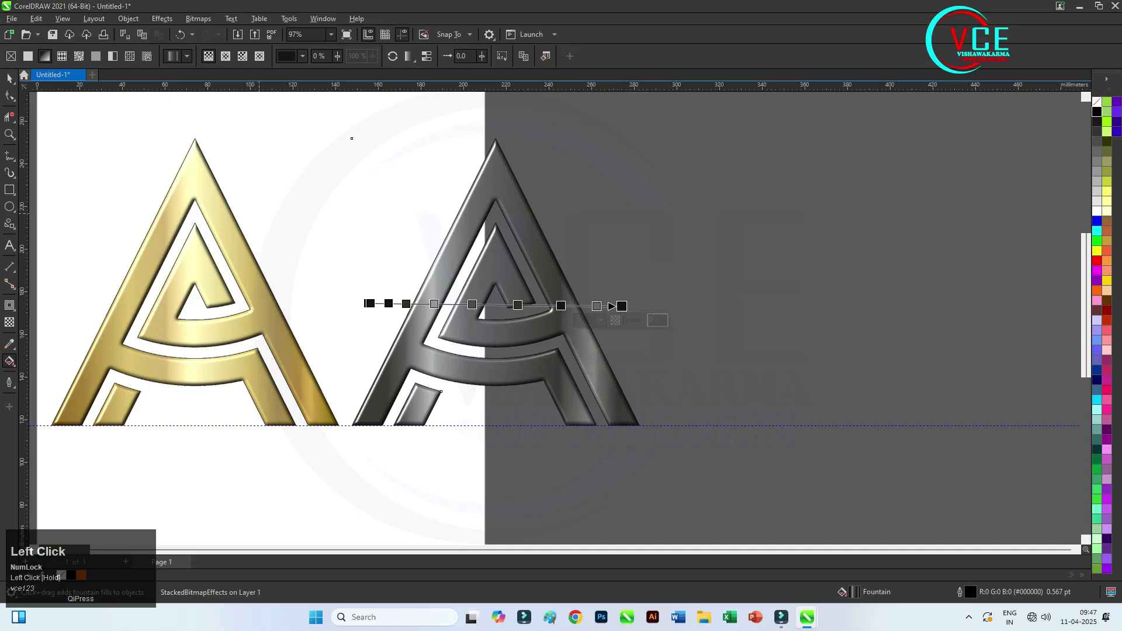
click(10, 78)
scroll(438, 184, down, 2)
scroll(567, 282, up, 1)
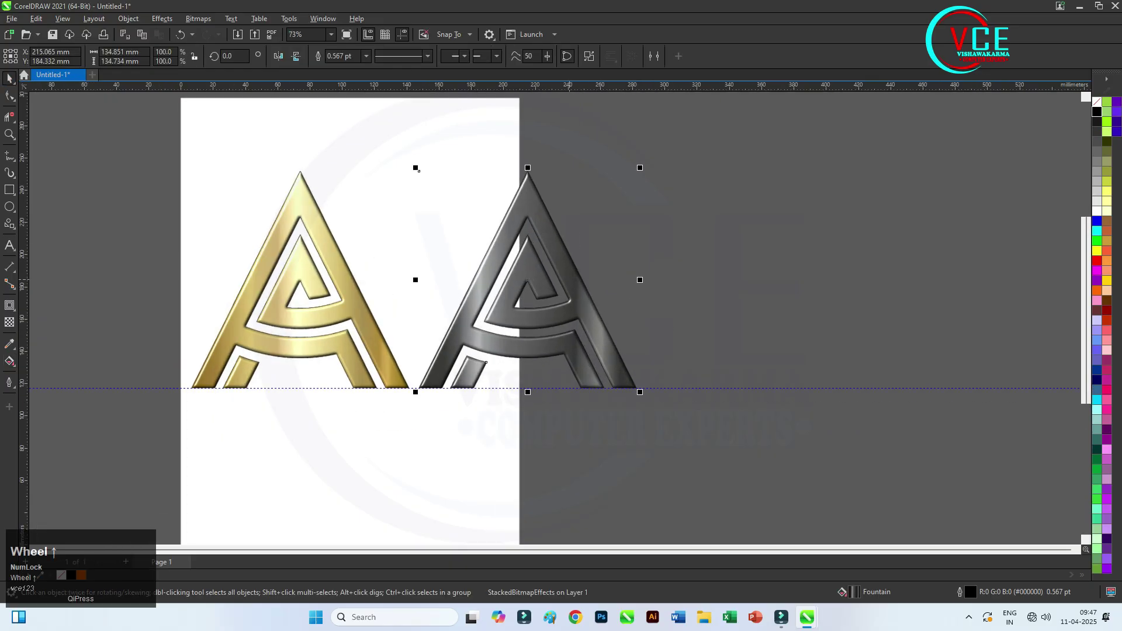
scroll(493, 301, up, 2)
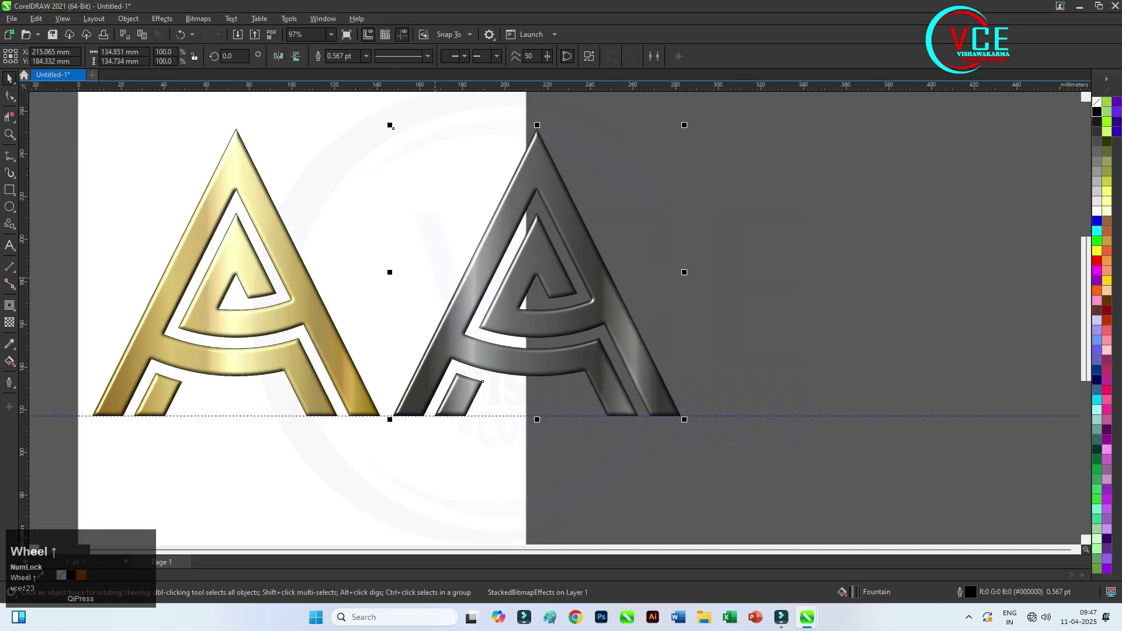
Switch the page to landscape, 297 by 210 mm, and move both letters together so they fit inside it.
scroll(390, 260, down, 1)
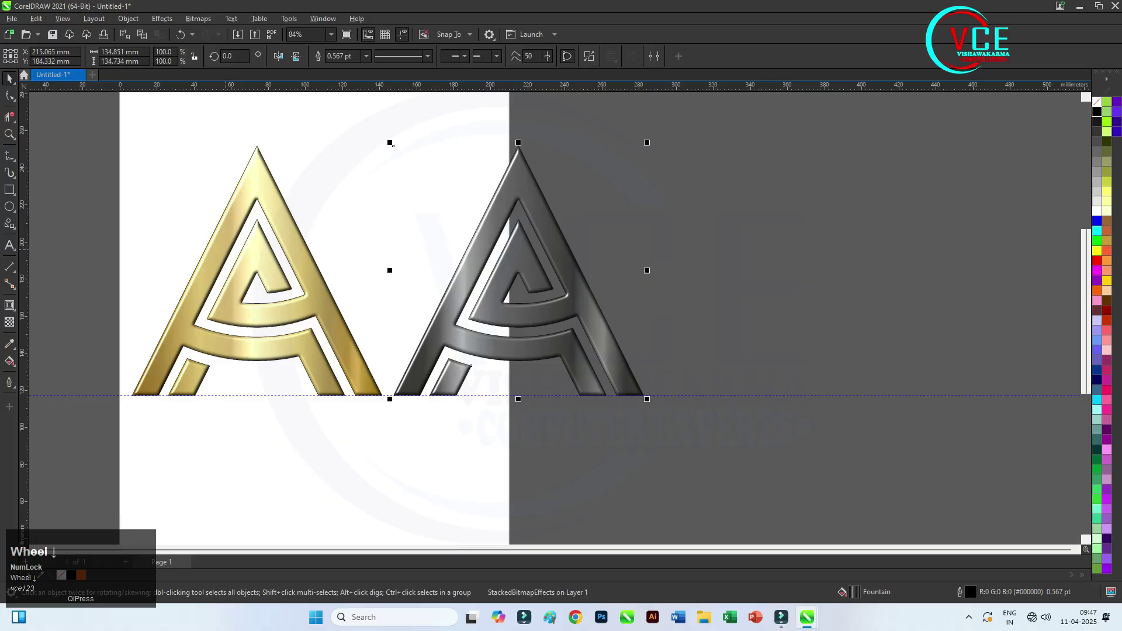
click(393, 145)
scroll(422, 154, down, 4)
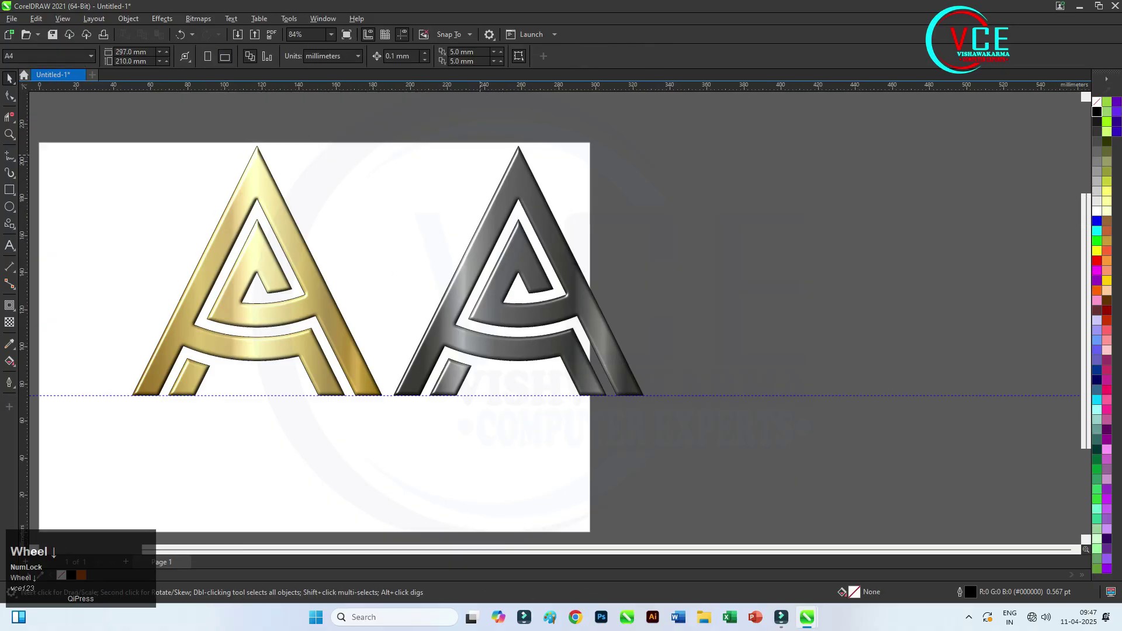
drag(263, 125, 628, 327)
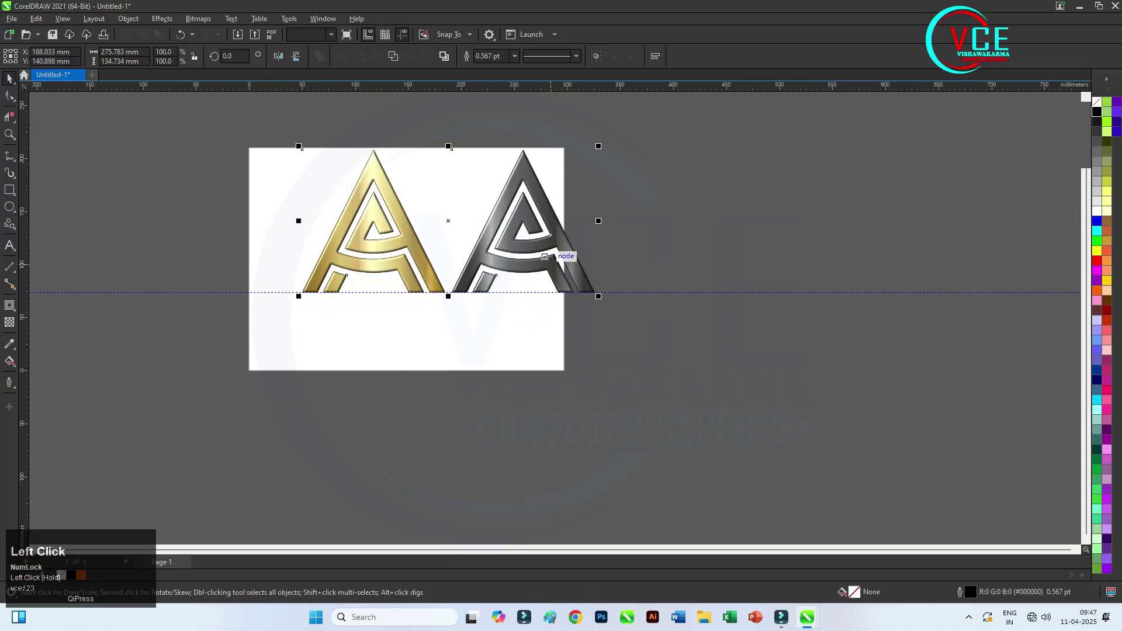
drag(571, 251, 498, 271)
Delete the horizontal guideline that crosses the two letters.
click(662, 291)
double_click(662, 292)
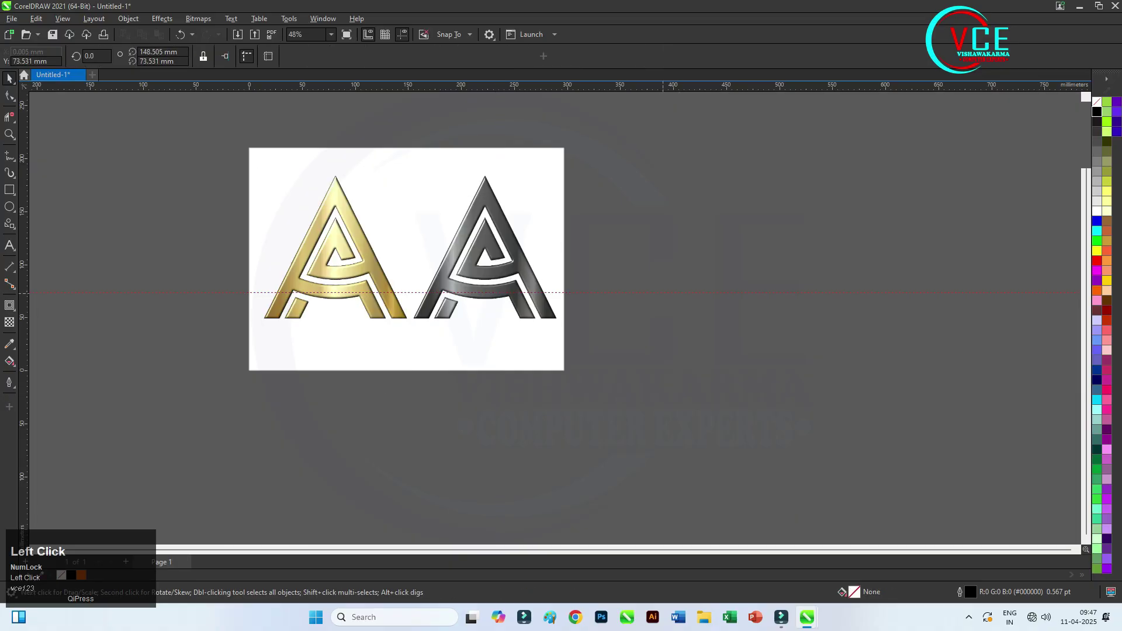
key(Delete)
Place a duplicate of the gold letter below and right of the original, and fill the original letter with black.
scroll(178, 255, up, 2)
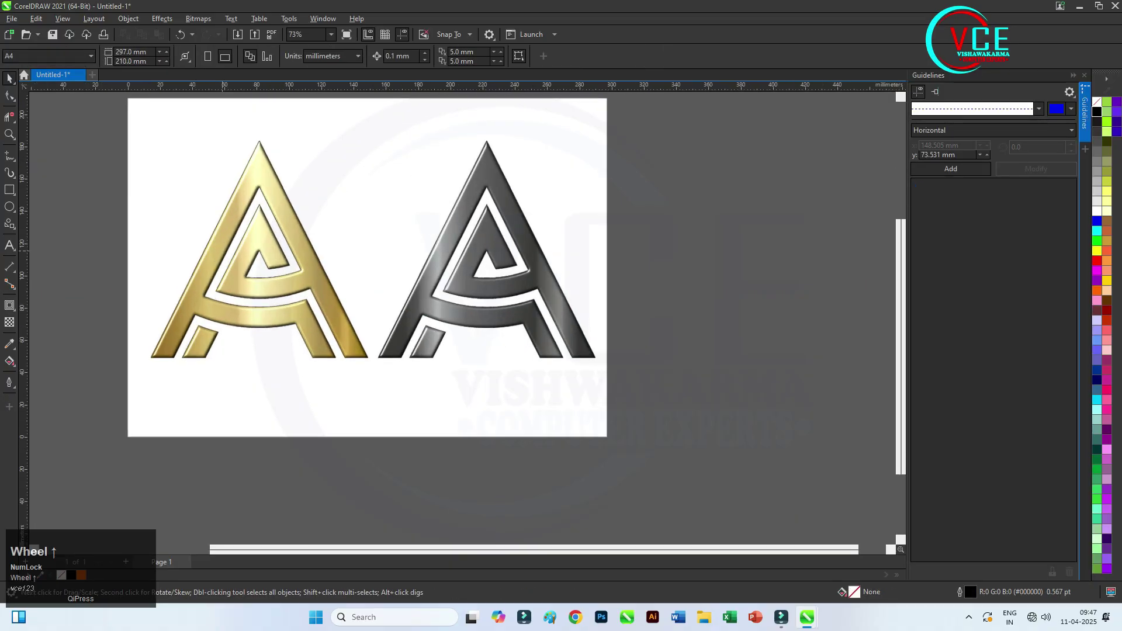
scroll(179, 254, down, 1)
drag(317, 244, 404, 382)
right_click(404, 381)
click(298, 291)
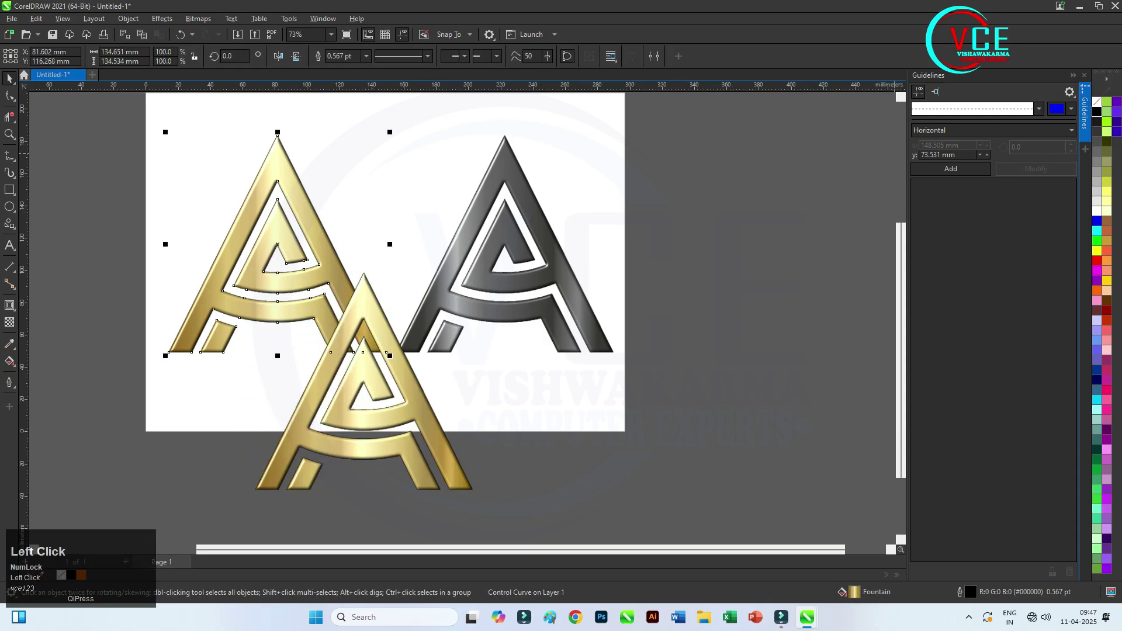
click(1097, 112)
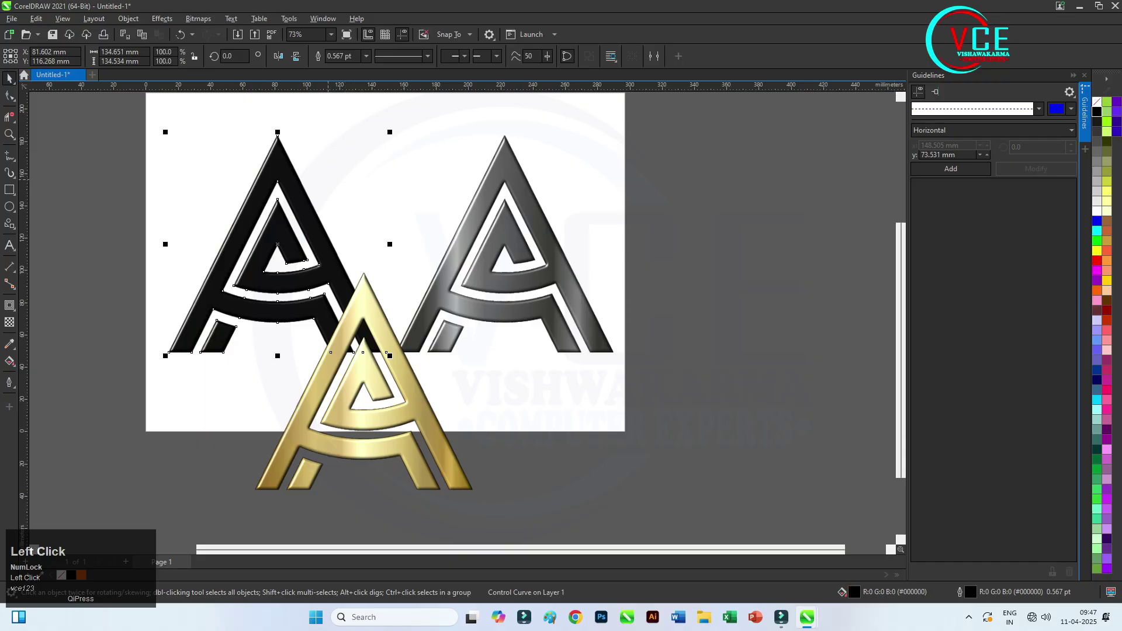
Apply a Gaussian Blur with a radius of 33.8 pixels to the black letter.
click(199, 18)
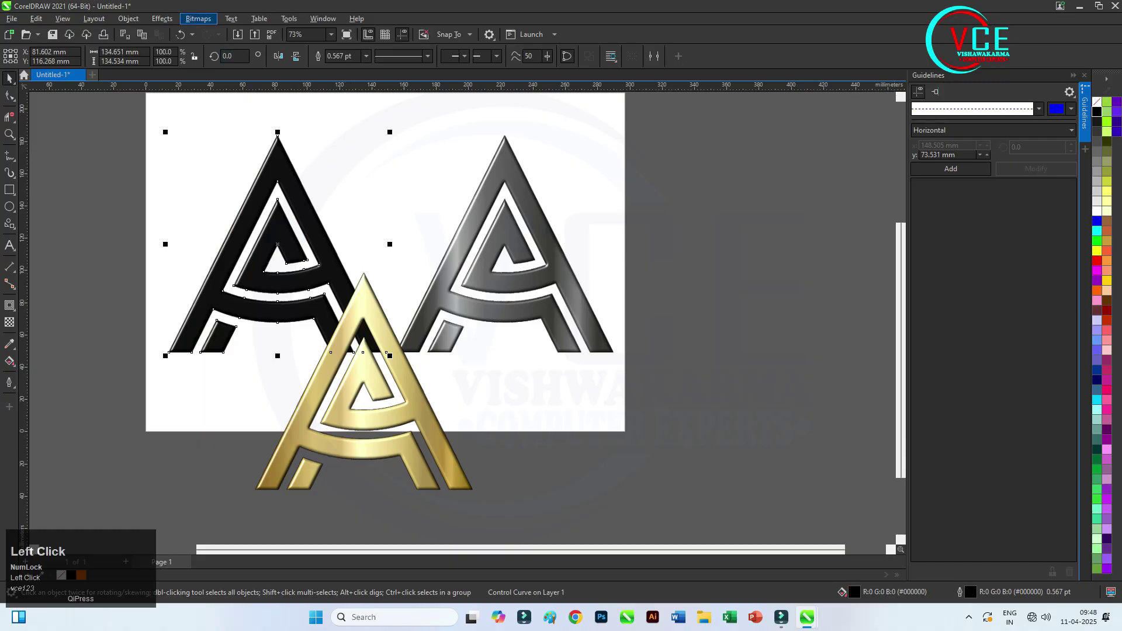
mouse_move(161, 18)
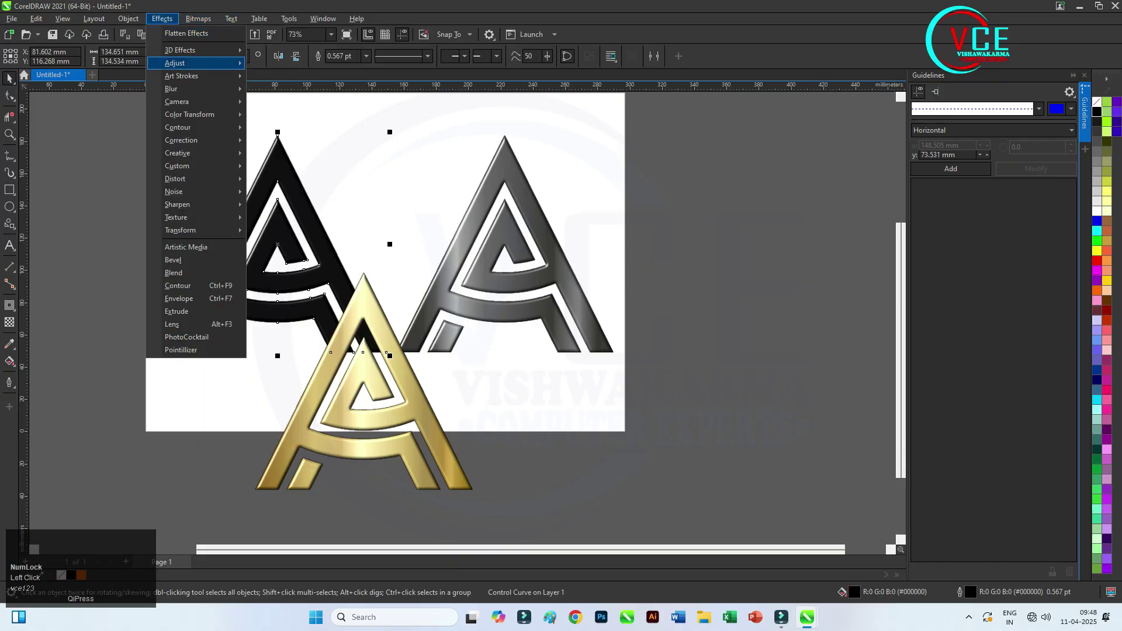
click(176, 89)
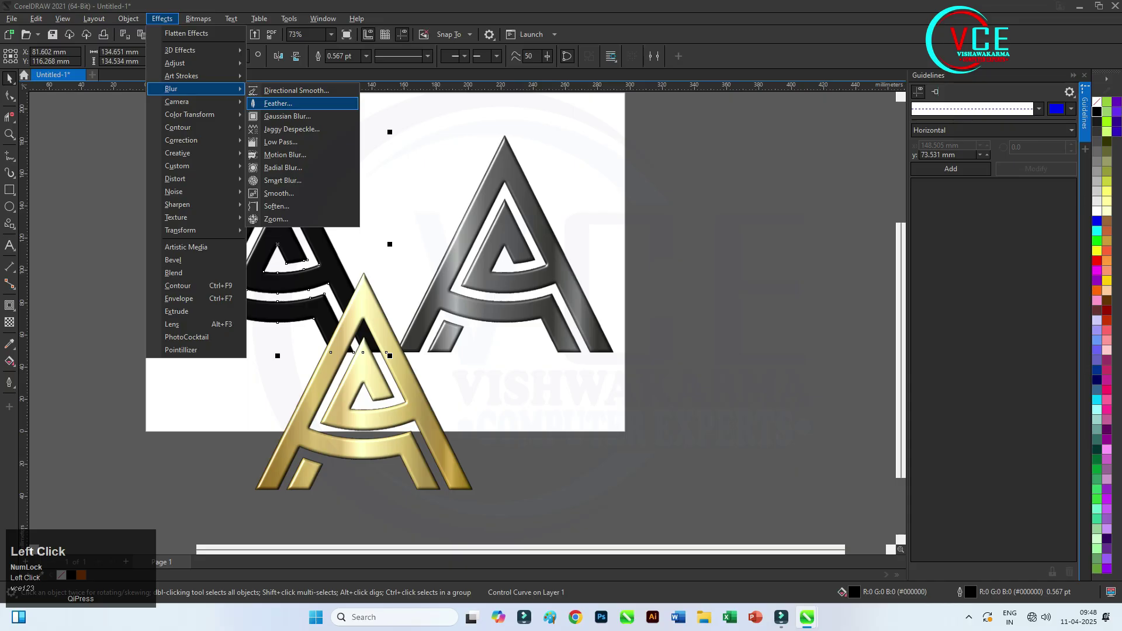
click(287, 115)
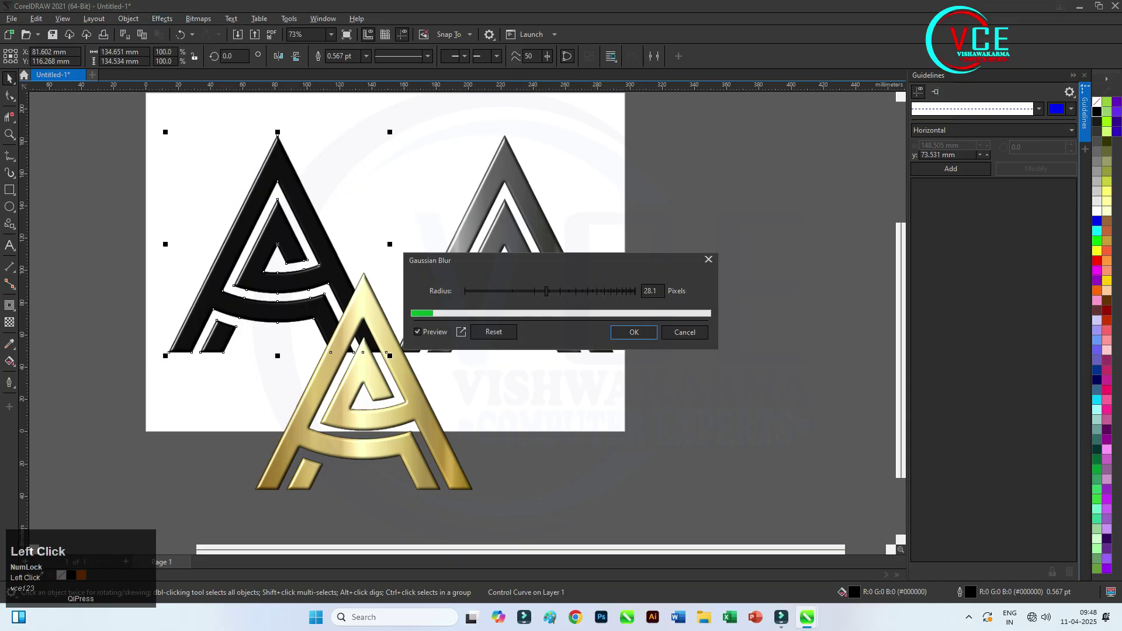
drag(546, 291, 553, 291)
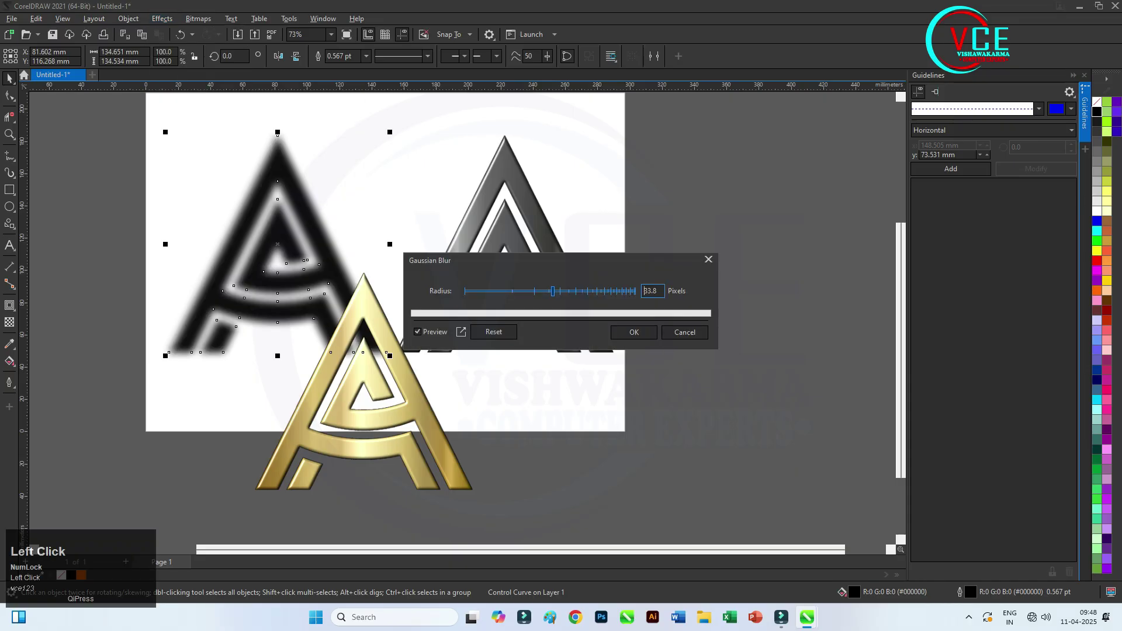
click(633, 332)
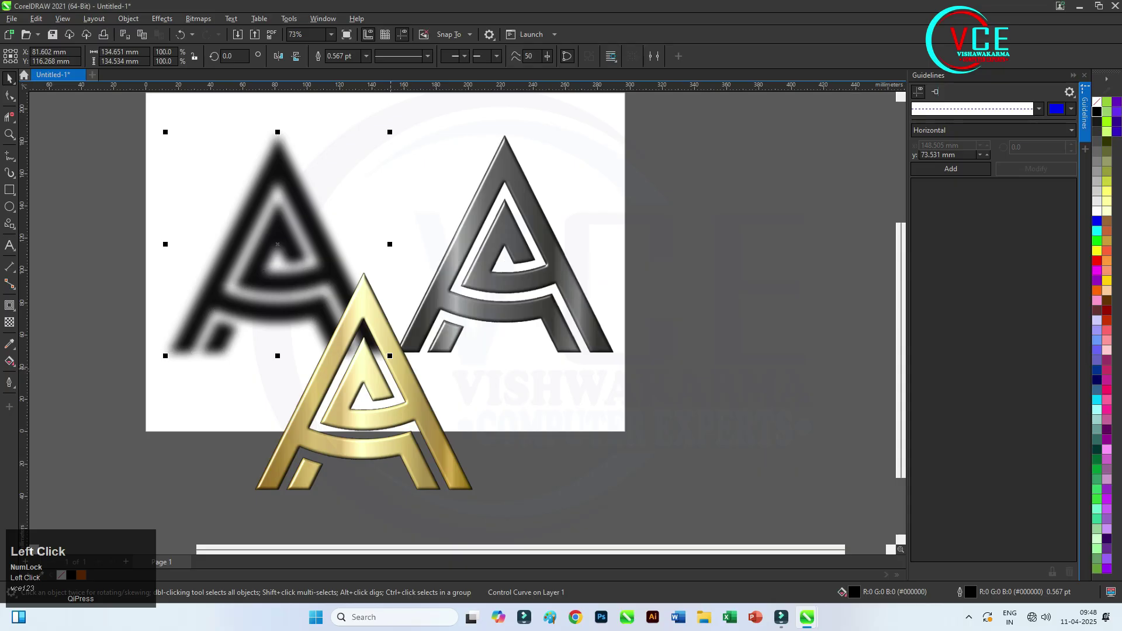
Place the gold letter over the blurred black letter, centred at about X 77 mm and Y 117 mm.
drag(294, 256, 287, 255)
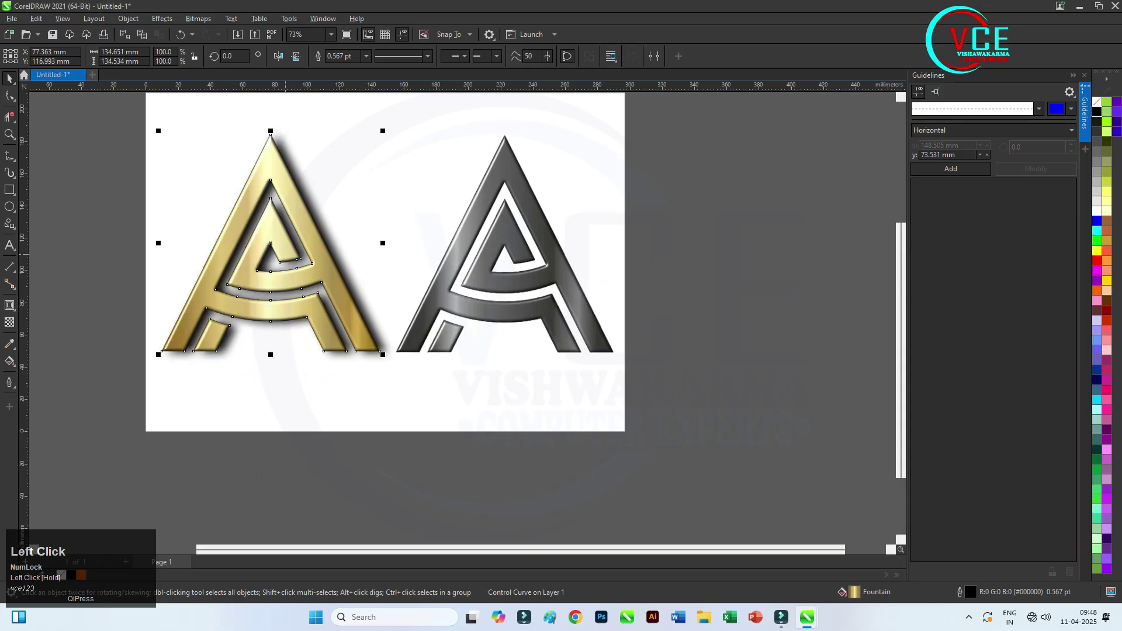
scroll(316, 237, down, 2)
scroll(316, 237, up, 1)
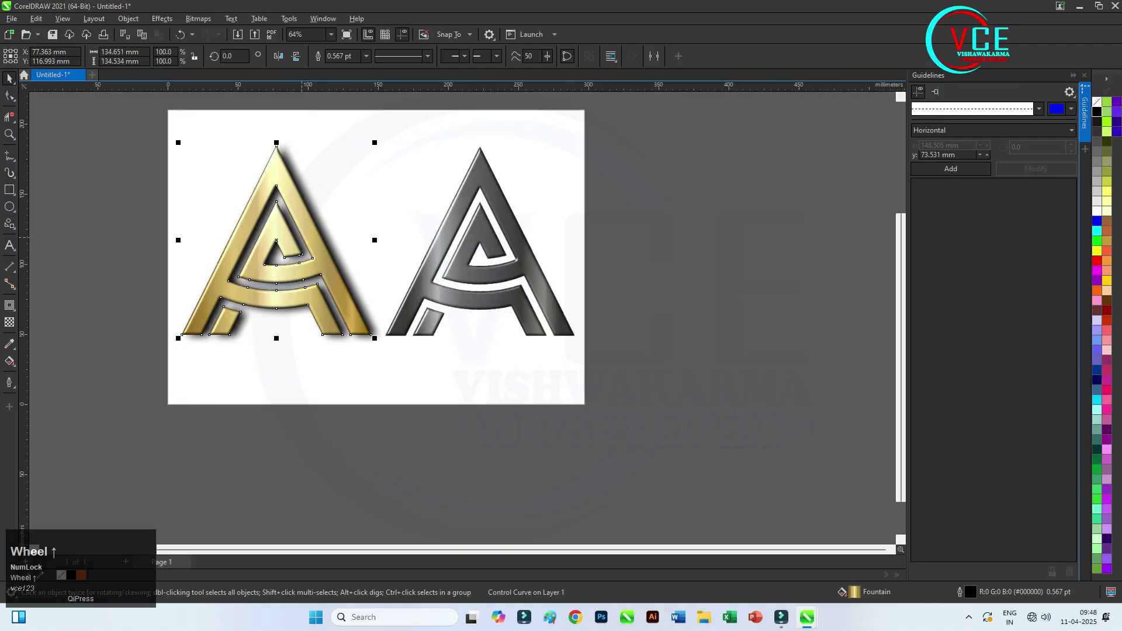
Move the gold letter aside and place a duplicate of the blurred letter right of the dark one, centred at about X 371 mm.
drag(305, 235, 258, 357)
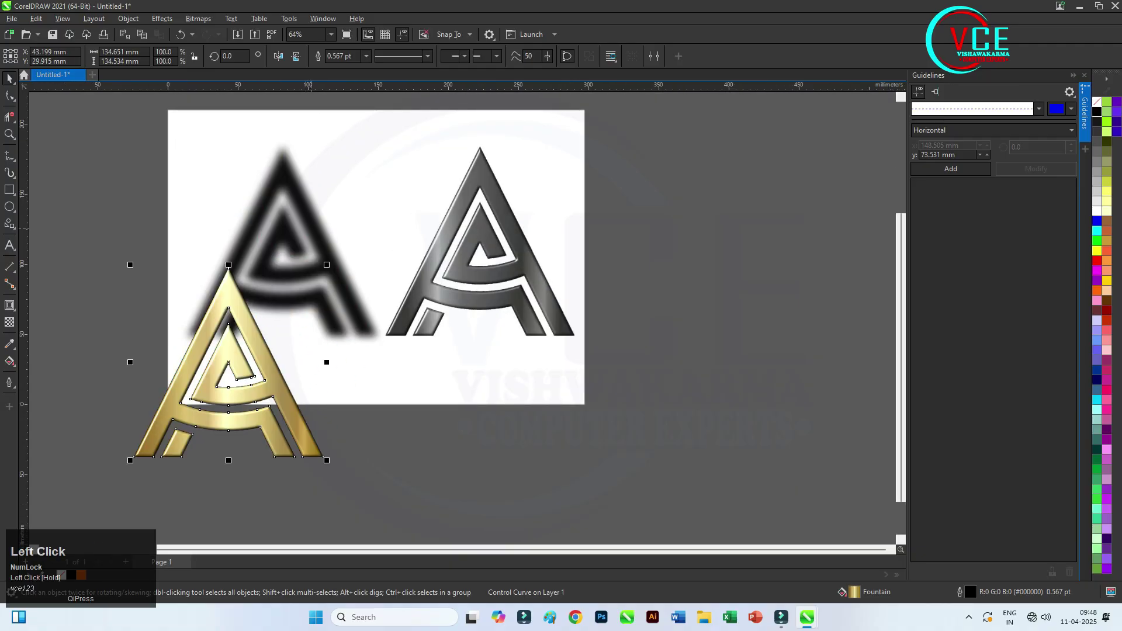
drag(310, 227, 716, 227)
right_click(716, 227)
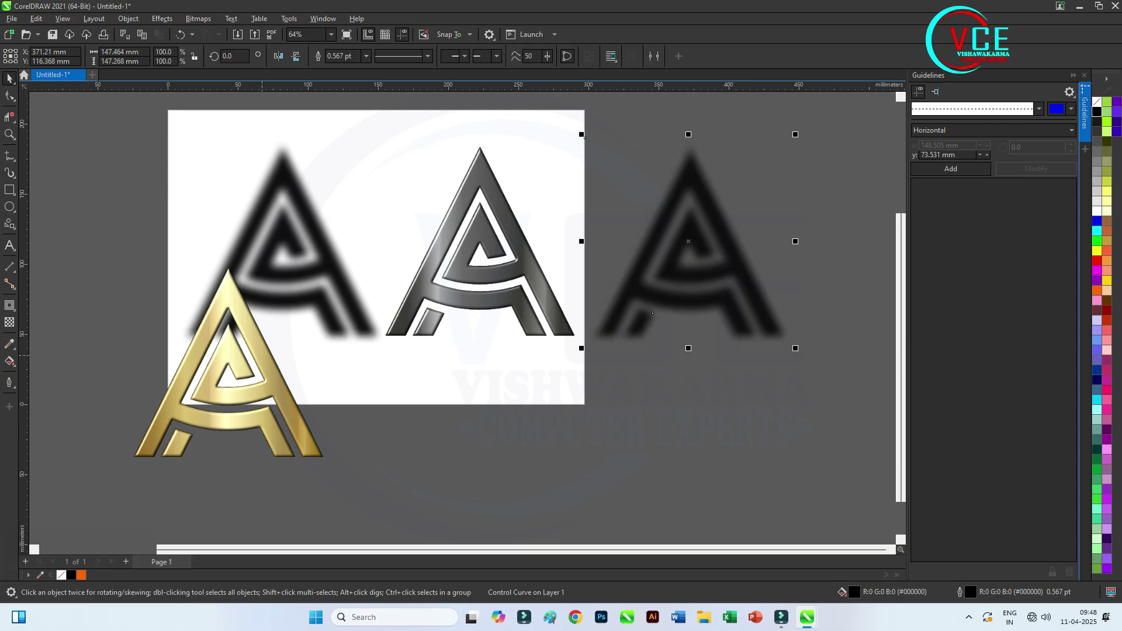
Return the gold letter onto its blurred shadow and nudge it down to about X 73.9 mm, Y 122 mm.
drag(261, 355, 304, 225)
scroll(360, 328, up, 4)
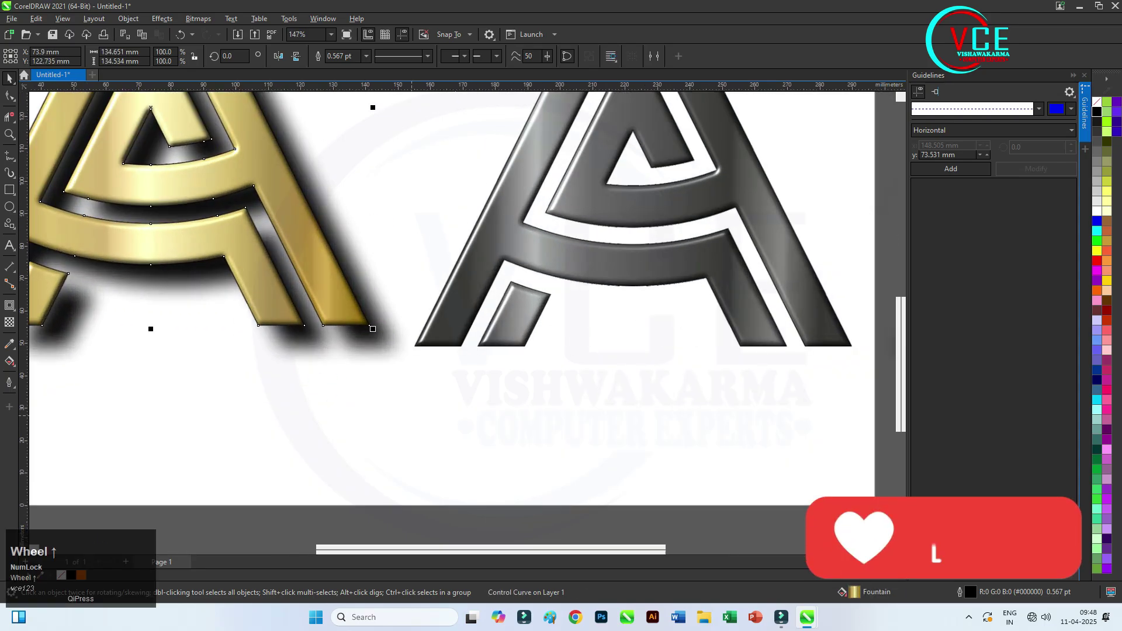
key(Down)
key(Down)
key(Down)
key(Down)
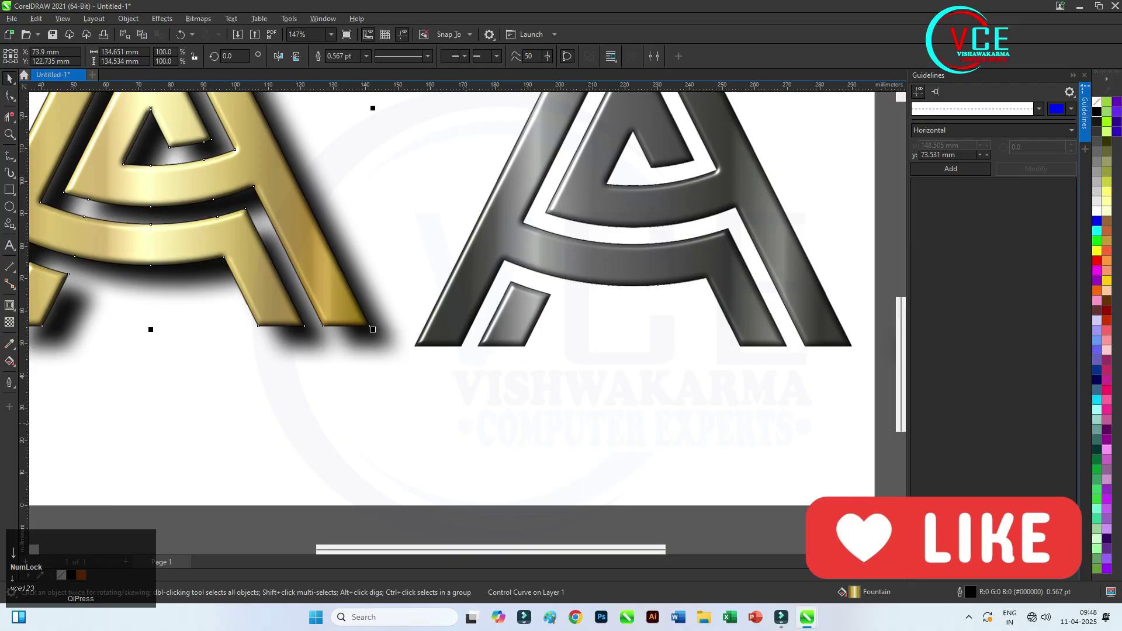
key(Down)
key(Down)
key(Down)
key(Down)
key(Down)
key(Down)
key(Down)
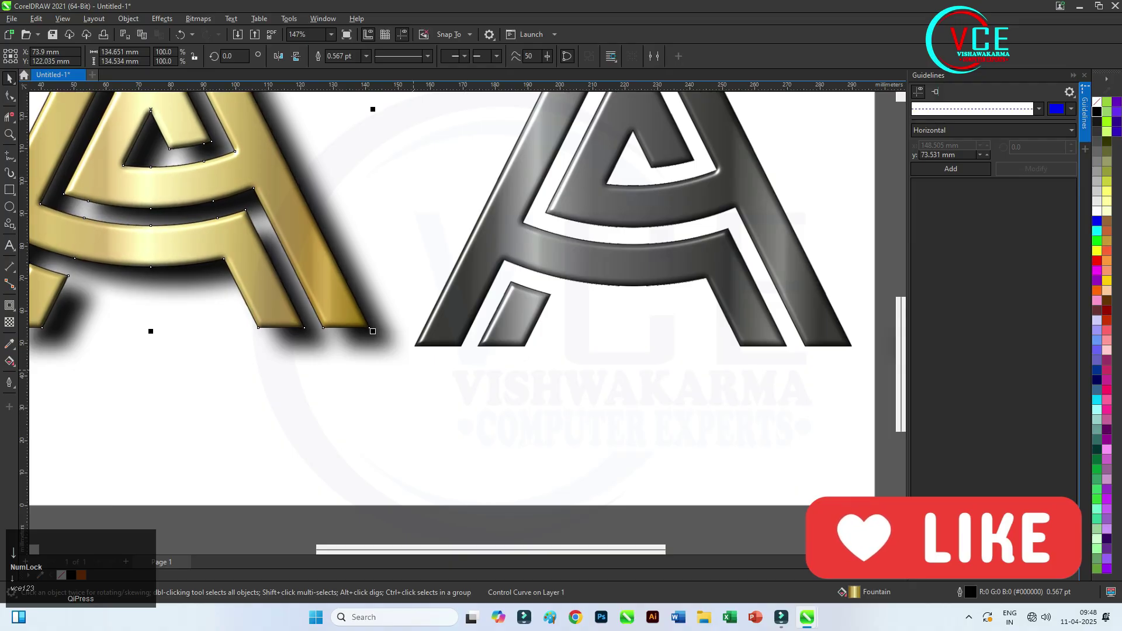
Refine the gold letter's offset from its shadow, centring the letter at about X 79.7 mm, Y 120.9 mm.
scroll(351, 339, up, 1)
scroll(344, 327, up, 3)
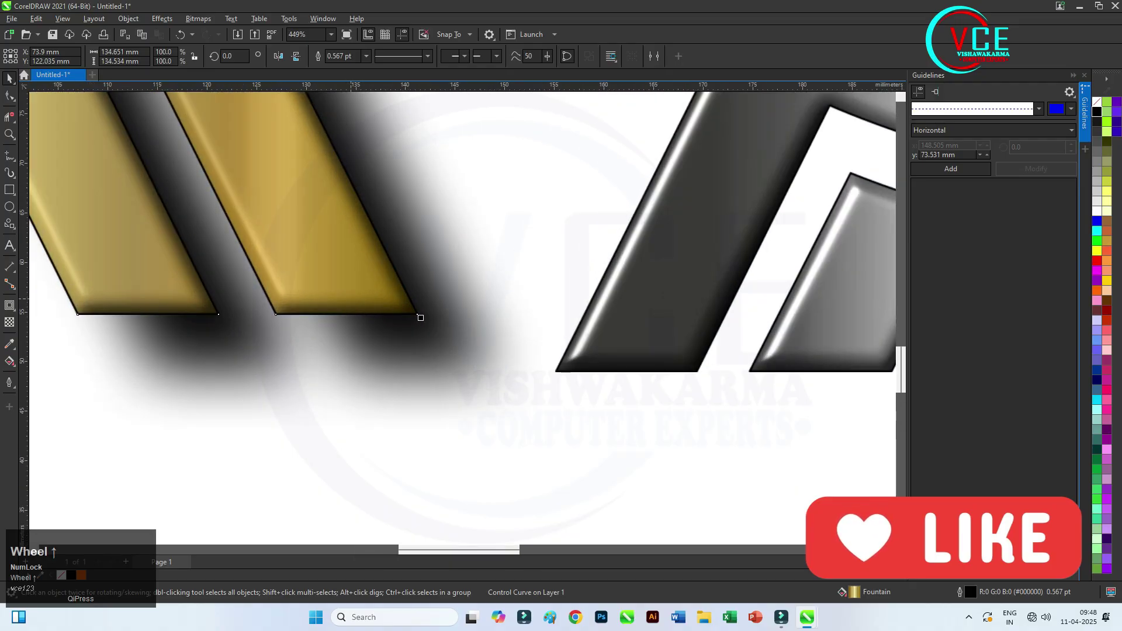
drag(351, 299, 386, 324)
scroll(386, 325, down, 6)
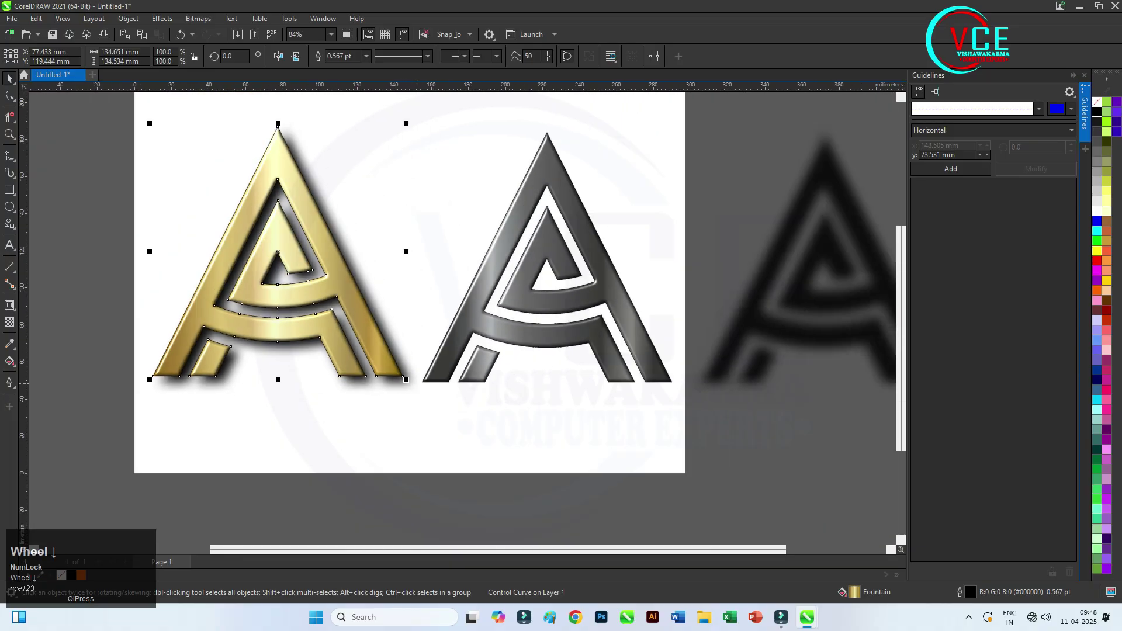
scroll(278, 341, up, 5)
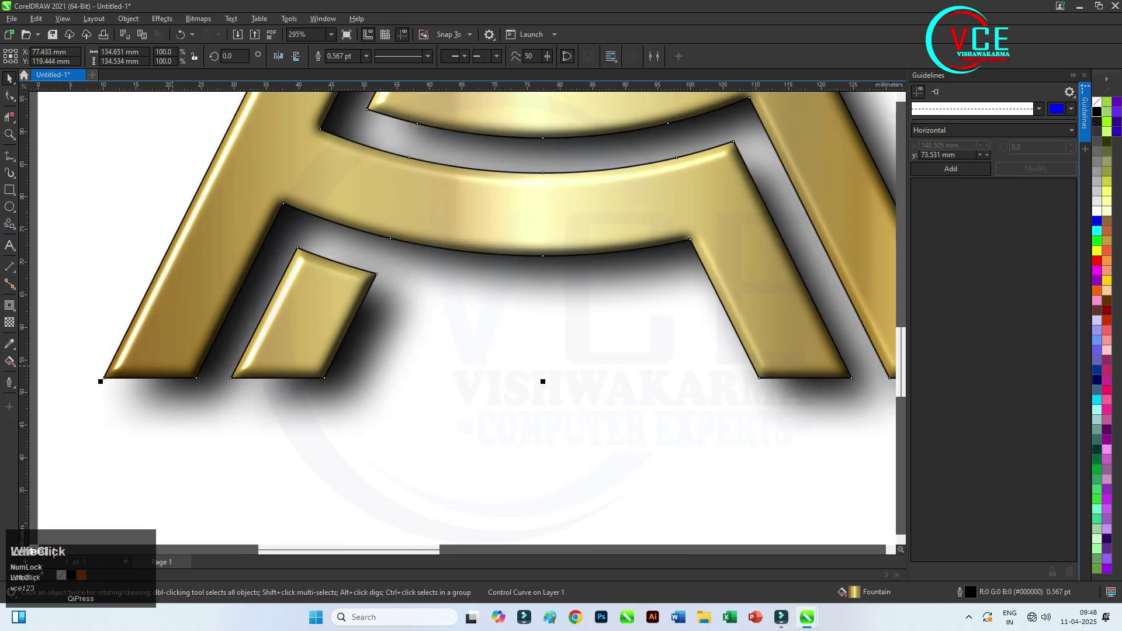
drag(278, 341, 293, 332)
scroll(278, 362, down, 7)
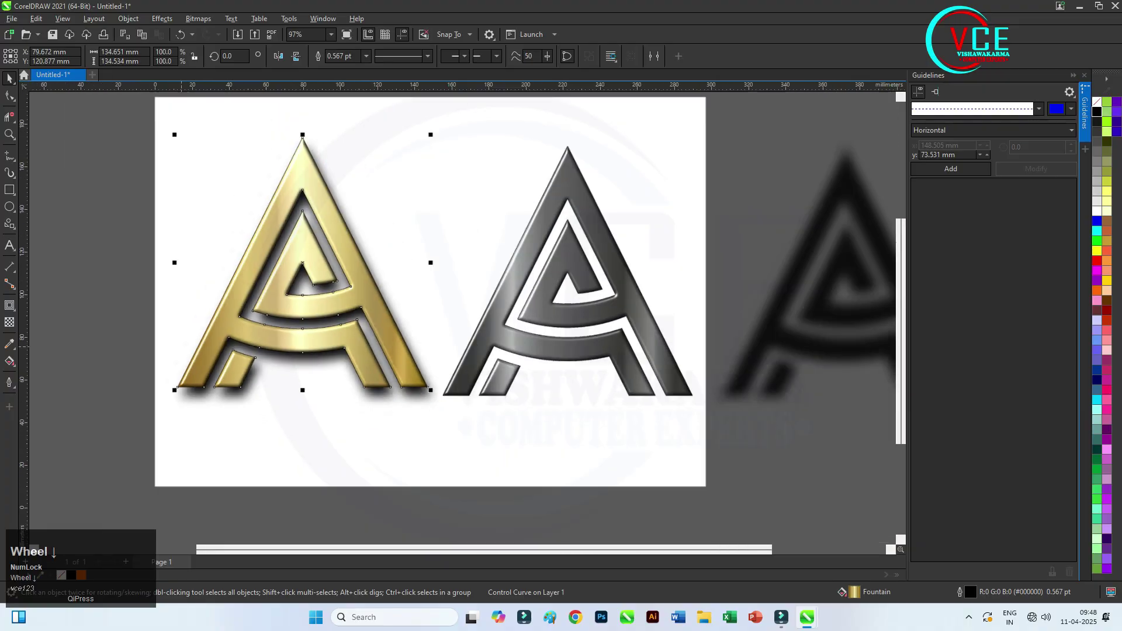
Bring the dark metallic letter to the front and place the spare blurred letter directly behind it.
scroll(594, 276, up, 2)
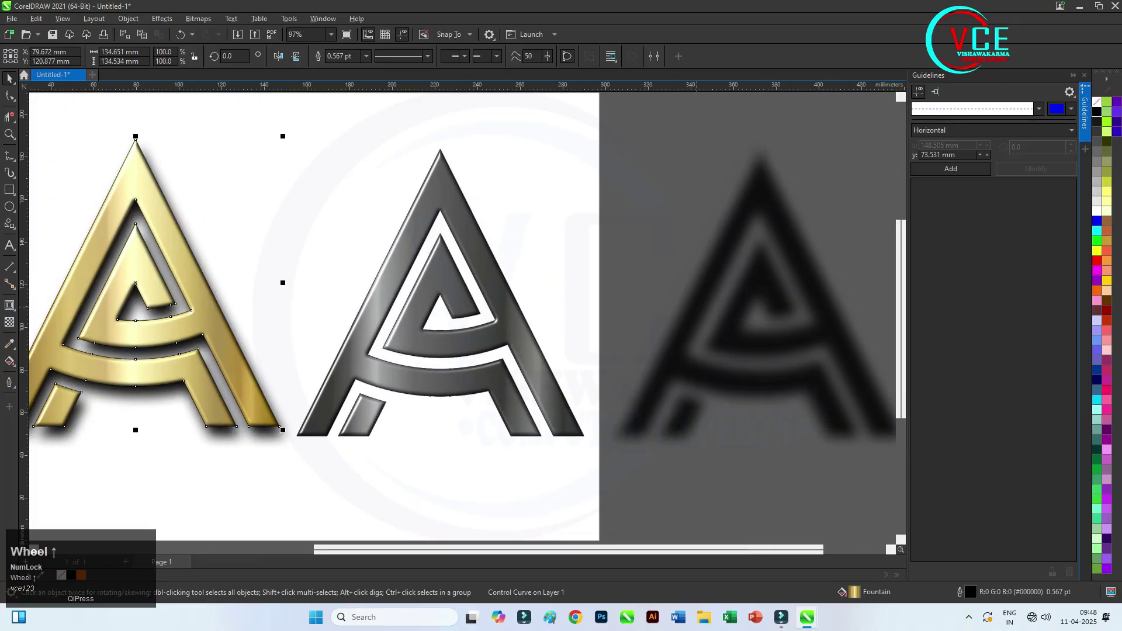
click(487, 272)
right_click(487, 273)
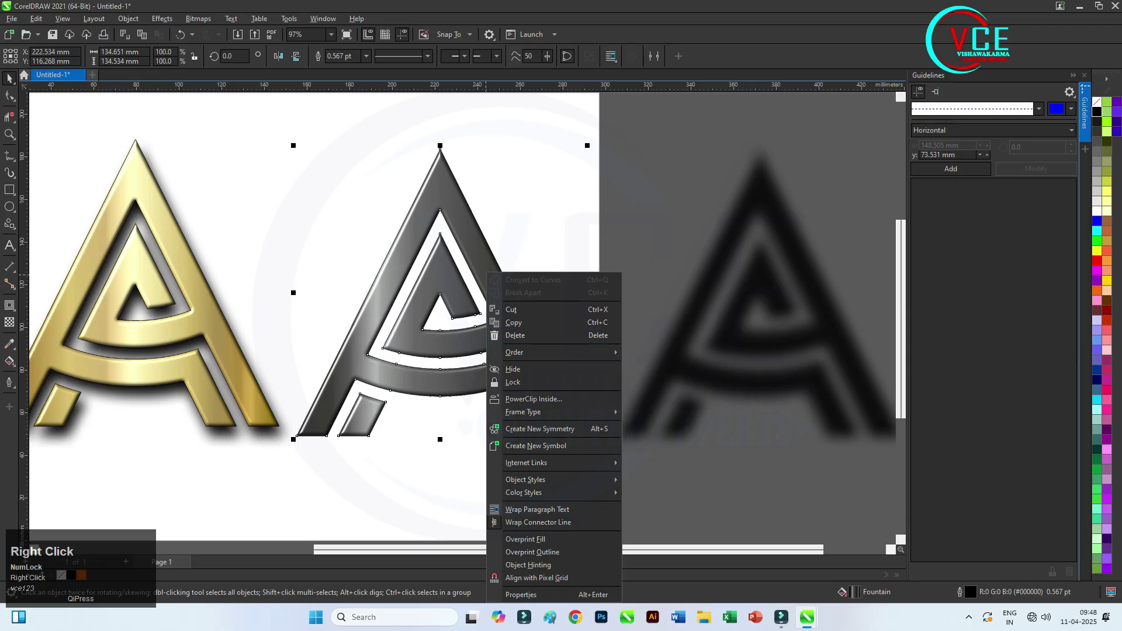
click(515, 352)
click(664, 354)
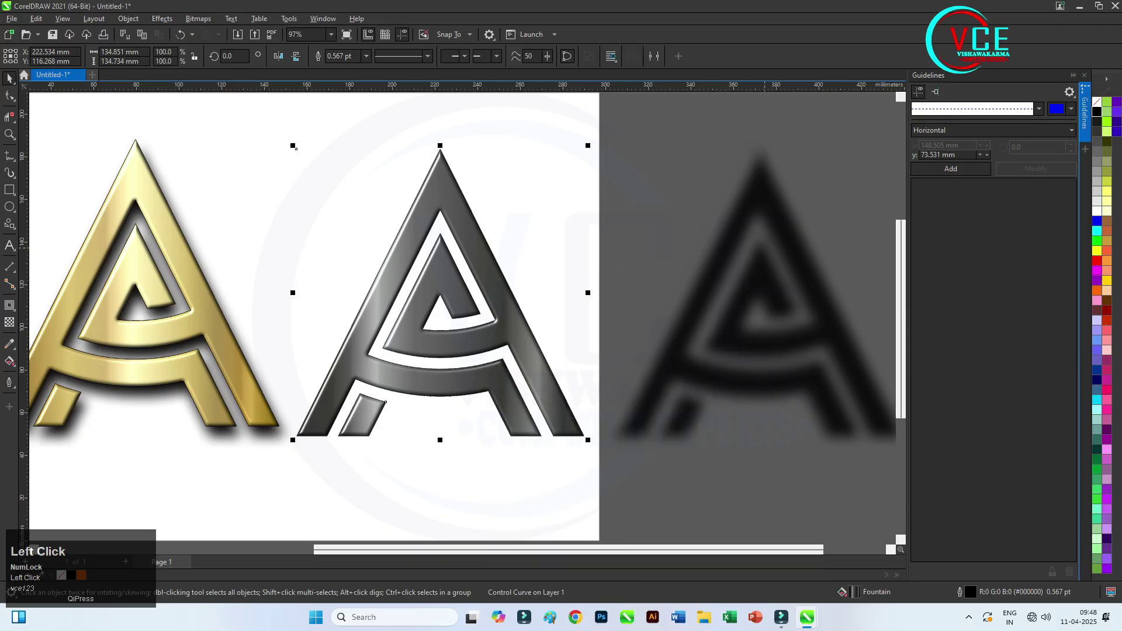
drag(780, 207, 461, 207)
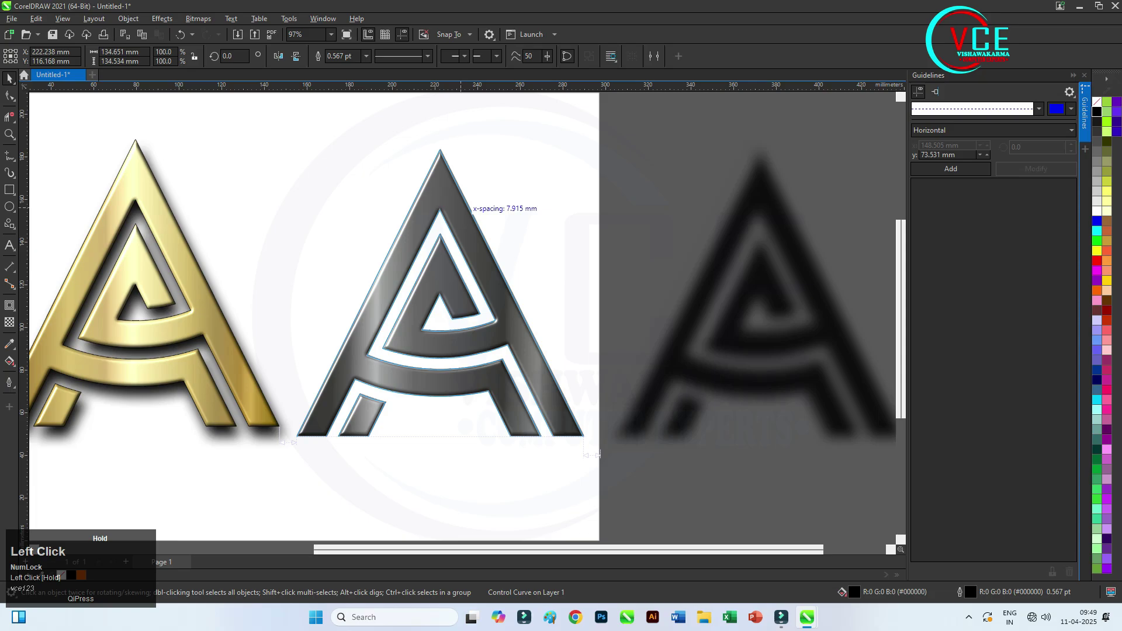
drag(462, 207, 461, 207)
Offset the dark letter from its shadow, centring the letter at about X 220 mm, Y 120.7 mm.
scroll(312, 454, up, 5)
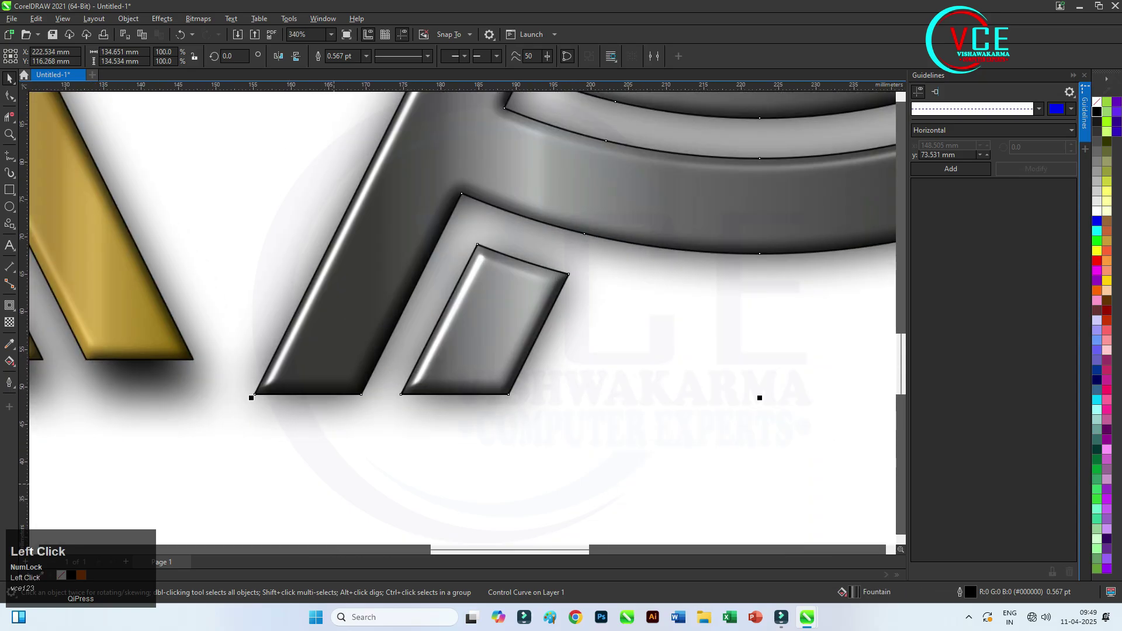
click(333, 484)
drag(332, 349, 342, 315)
scroll(351, 356, down, 6)
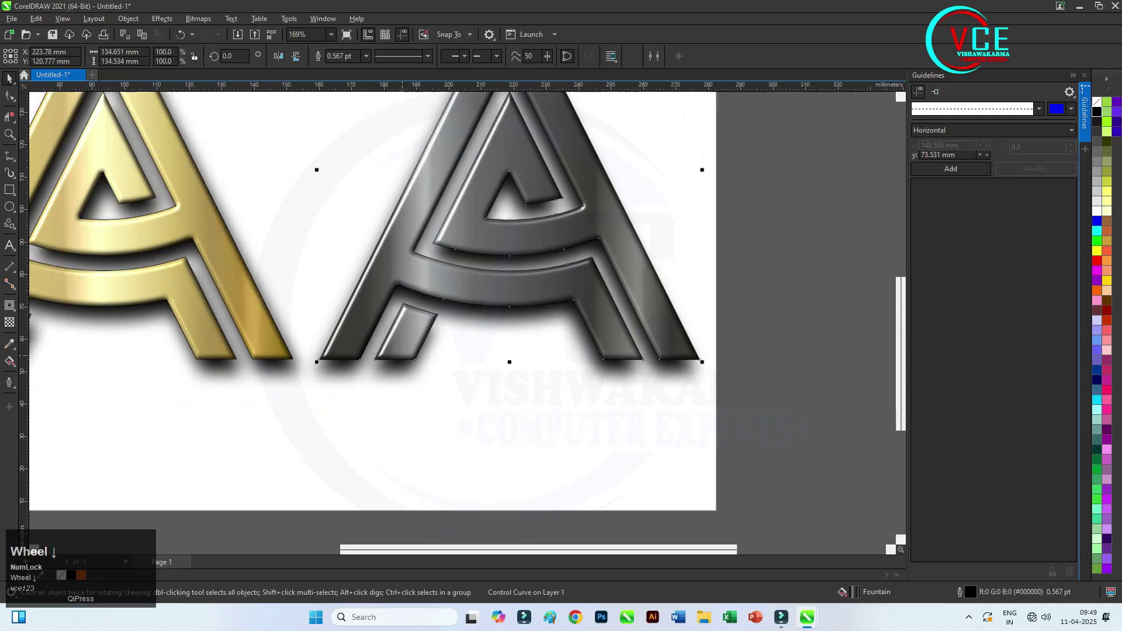
scroll(561, 339, up, 4)
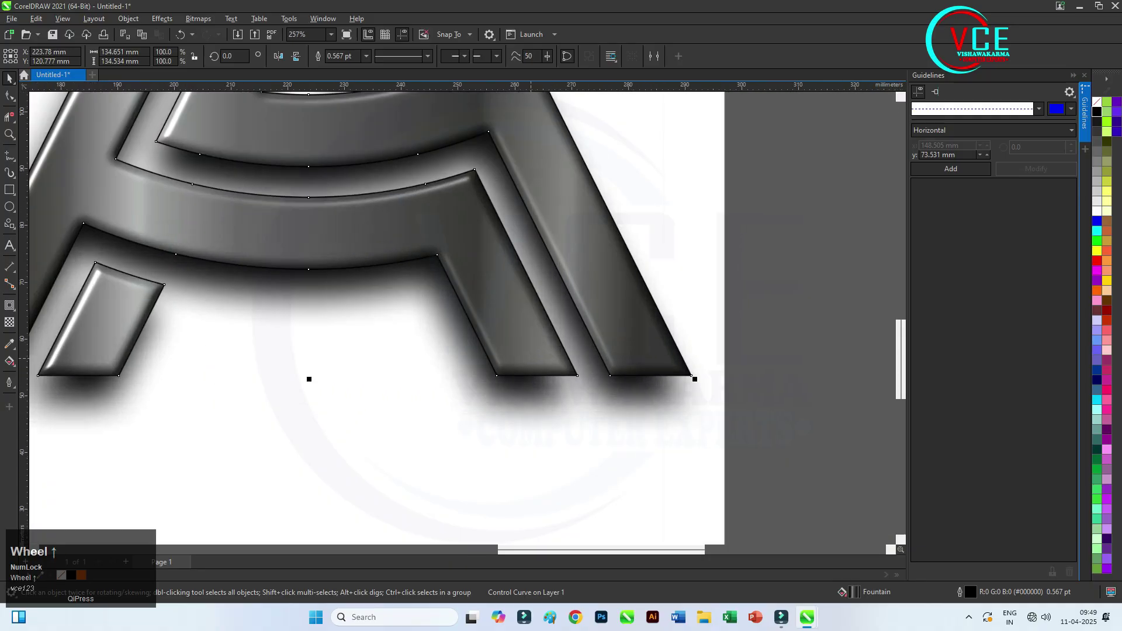
drag(531, 358, 508, 359)
scroll(594, 341, down, 6)
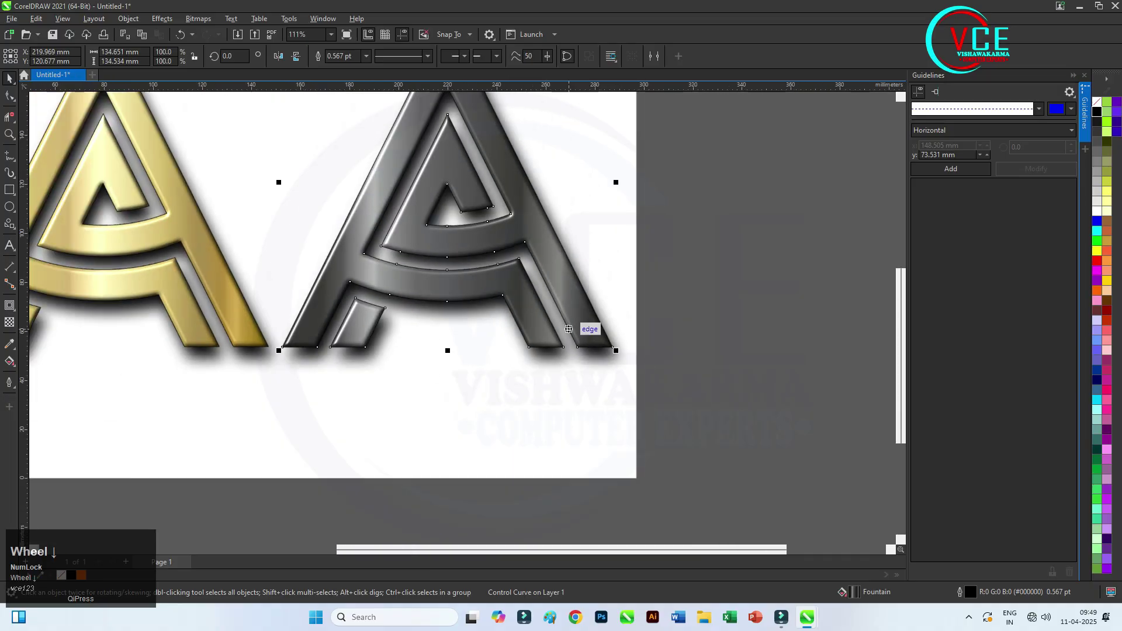
Group the dark letter with its shadow, and group the gold letter with its shadow.
drag(441, 143, 746, 451)
right_click(543, 269)
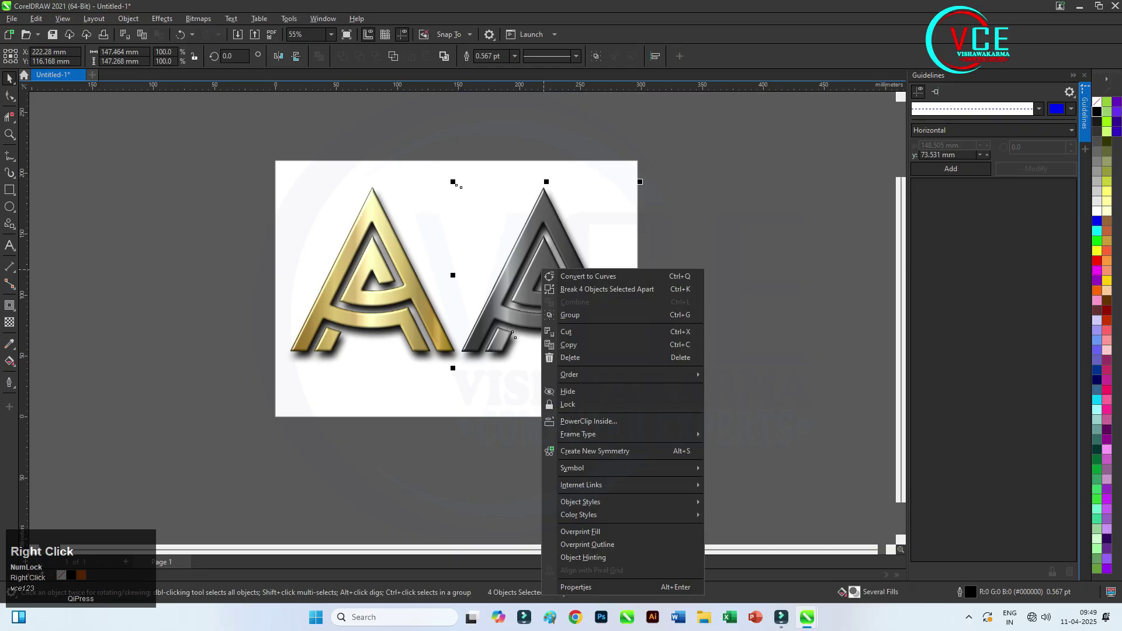
click(569, 315)
drag(247, 133, 475, 426)
right_click(393, 263)
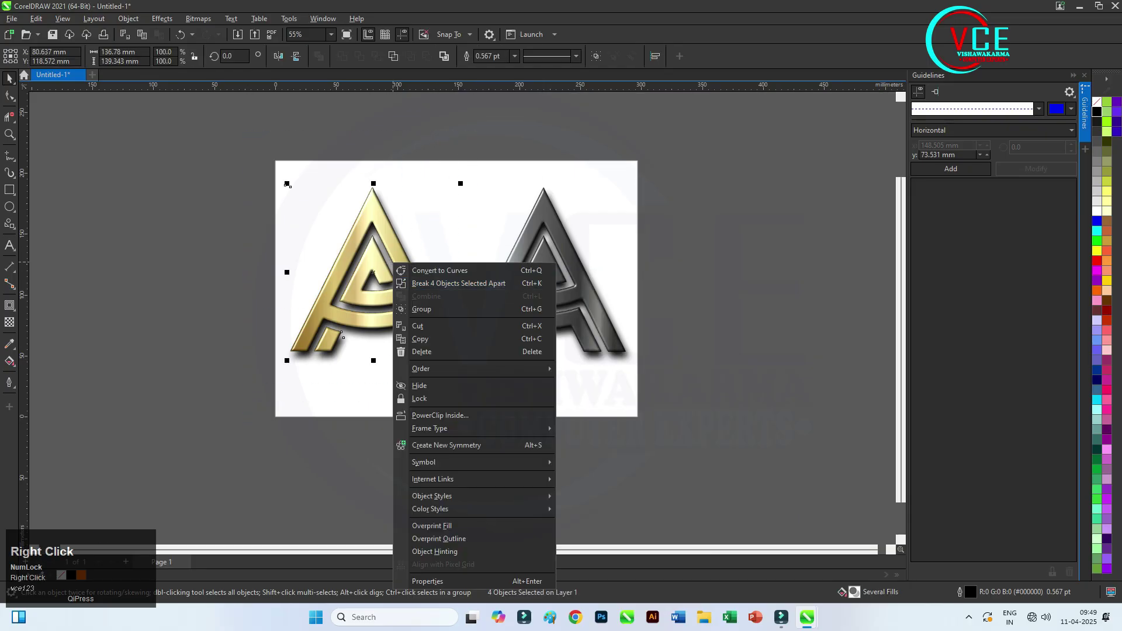
click(421, 309)
scroll(355, 280, up, 1)
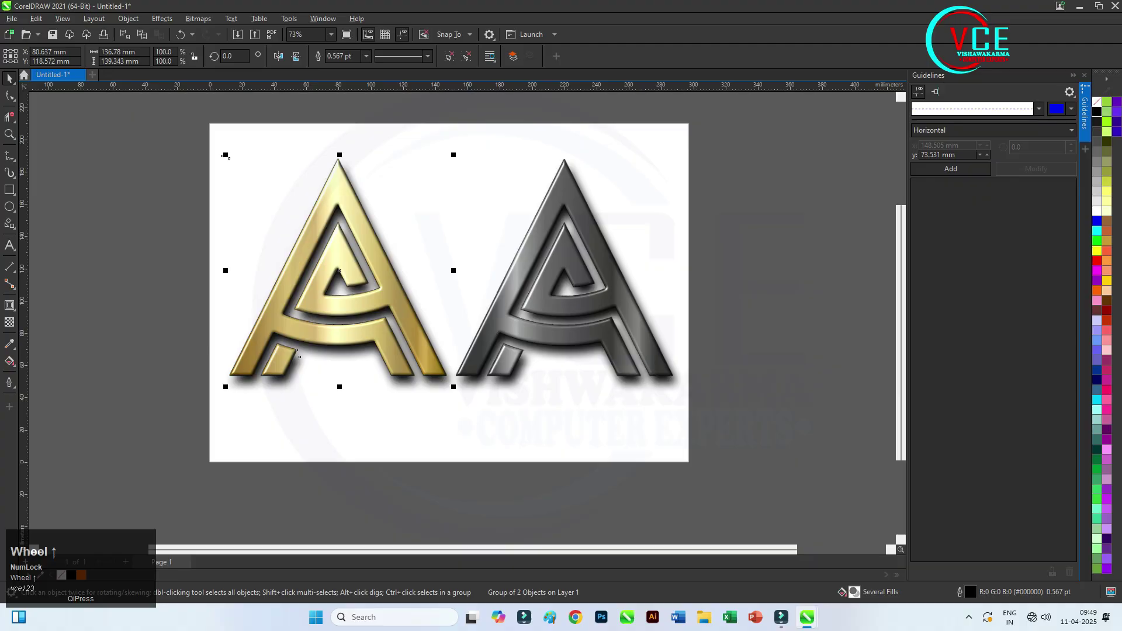
Place a dark green (#003333) rectangle about 291.5 × 163.8 mm behind both letters as a background.
drag(217, 139, 688, 402)
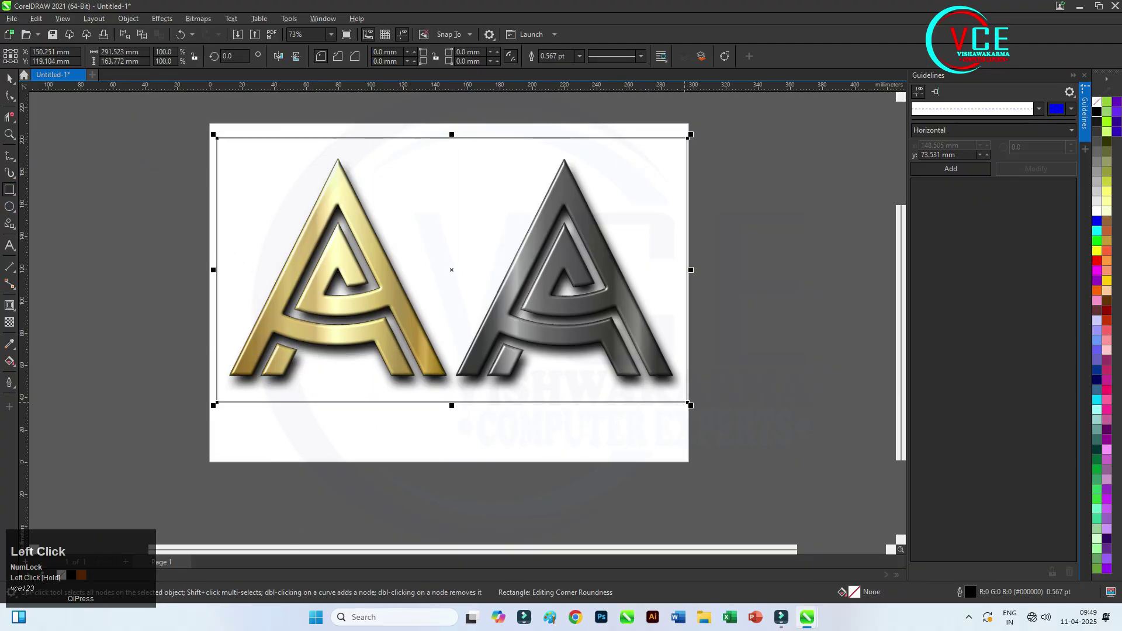
click(1097, 449)
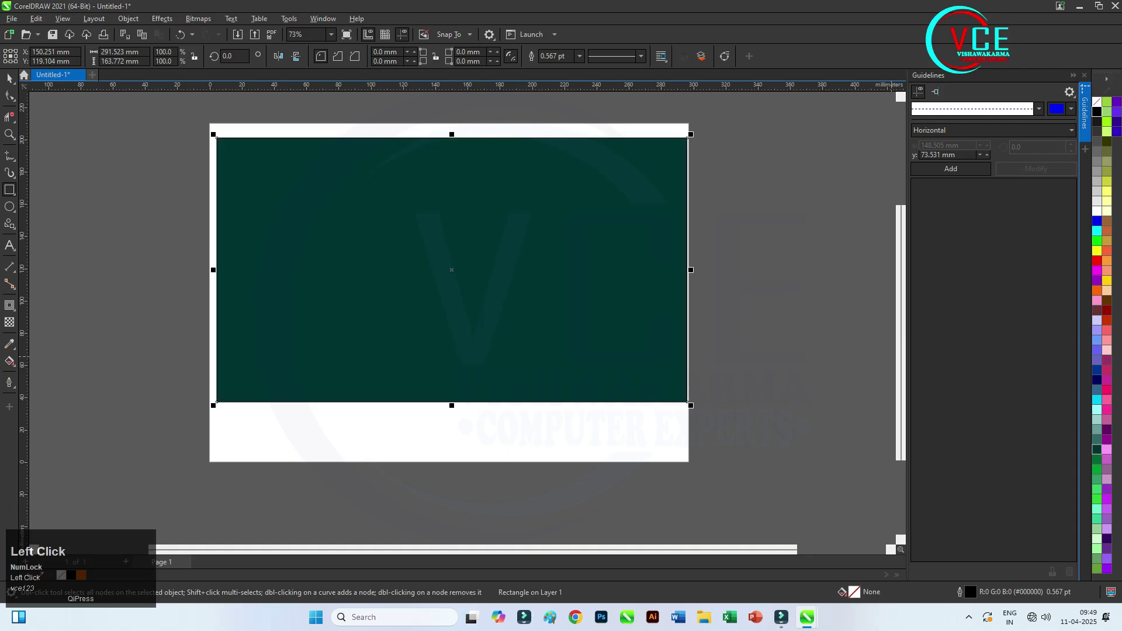
right_click(302, 160)
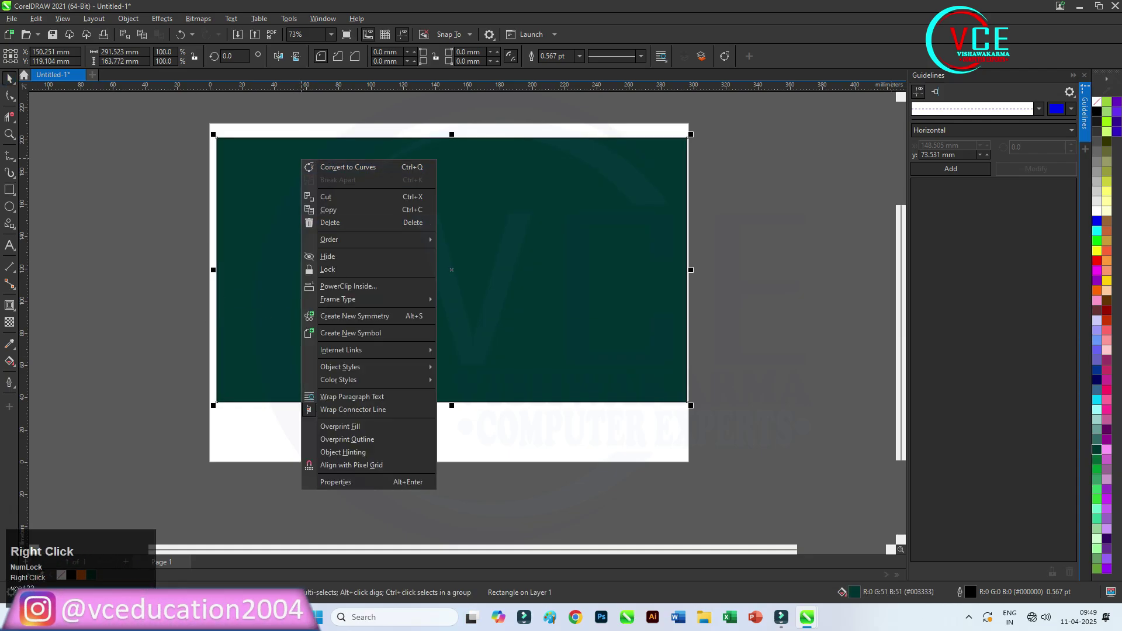
click(336, 239)
click(479, 255)
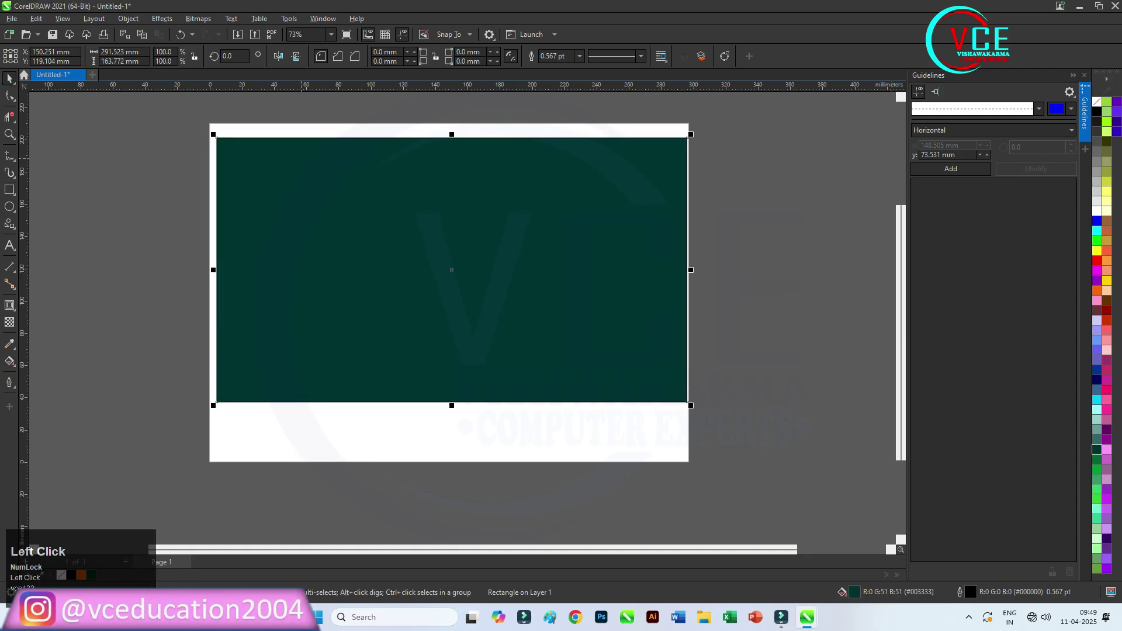
Apply an elliptical fountain fill to the background rectangle and tilt its axis towards the rectangle's upper-right corner.
click(9, 361)
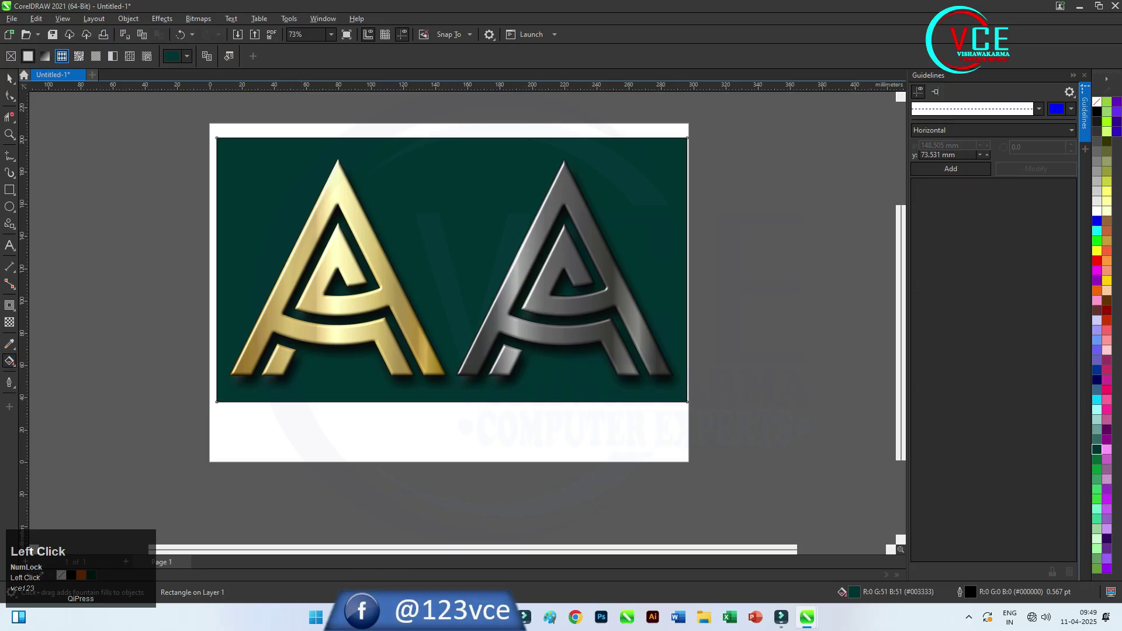
click(45, 56)
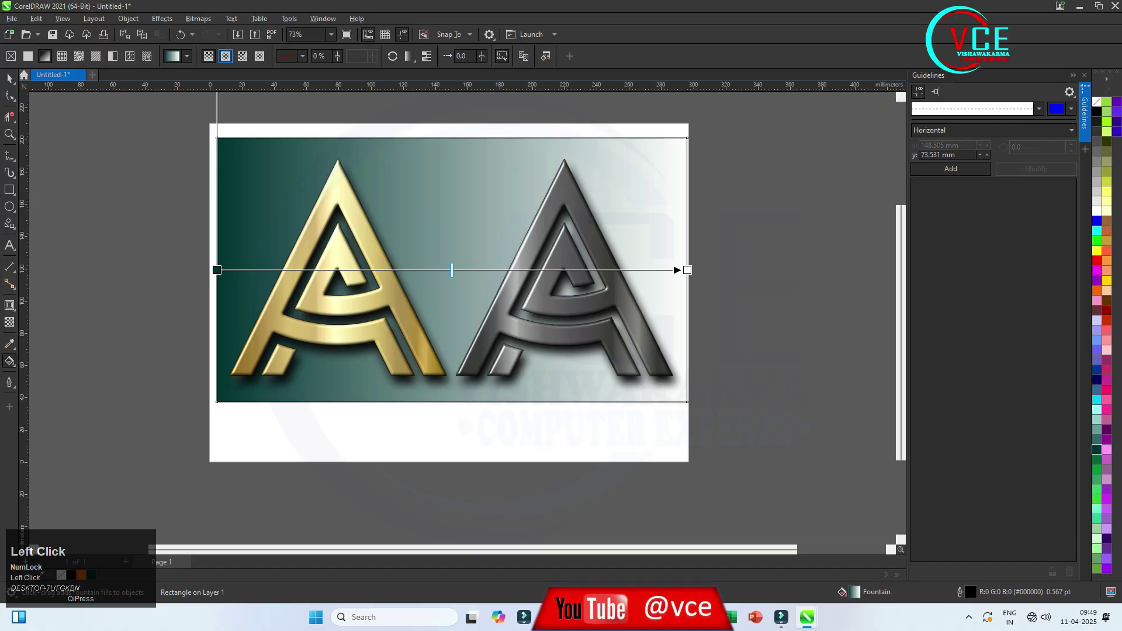
click(225, 56)
scroll(571, 236, up, 1)
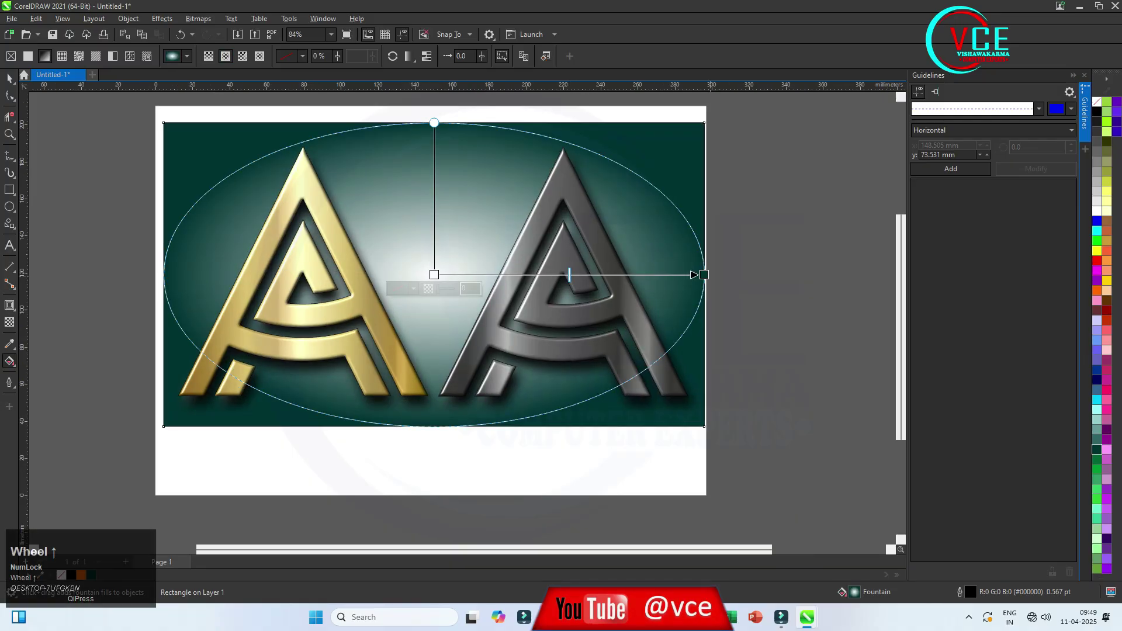
drag(705, 274, 704, 132)
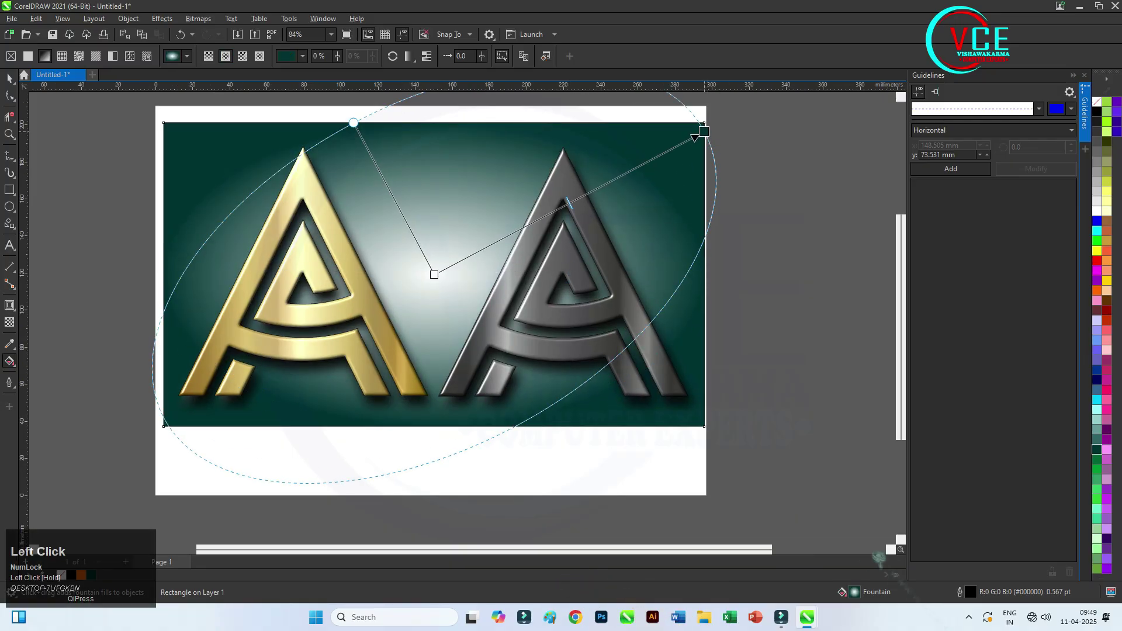
Try dark blue for the centre colour of the background's fountain fill, then settle on bright green and deselect the rectangle.
drag(1097, 369, 444, 274)
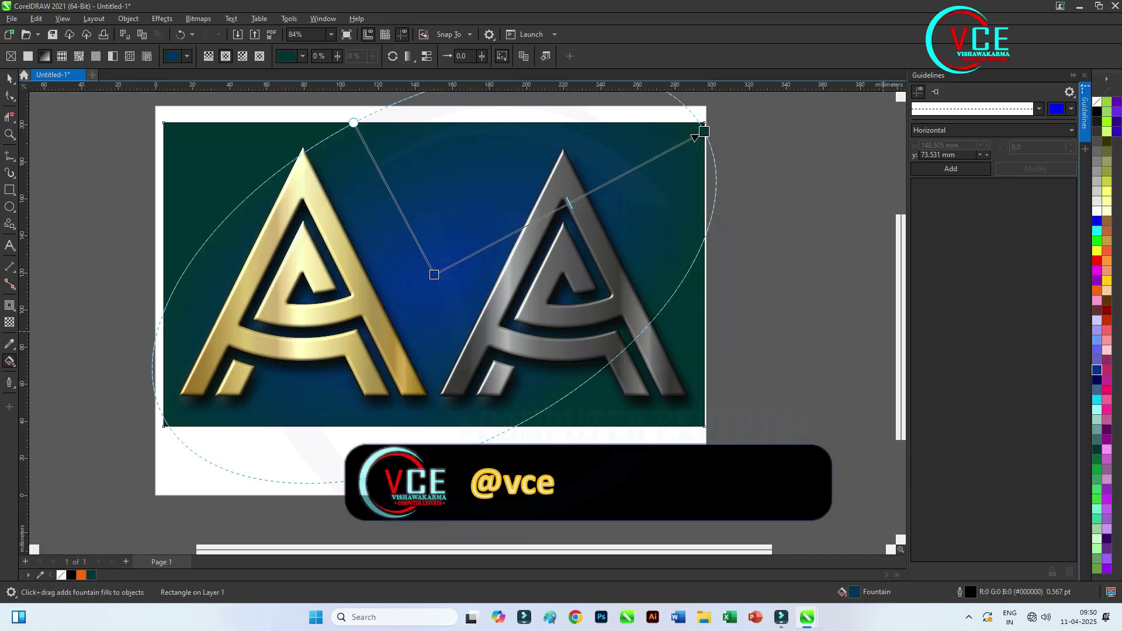
drag(1097, 489, 514, 272)
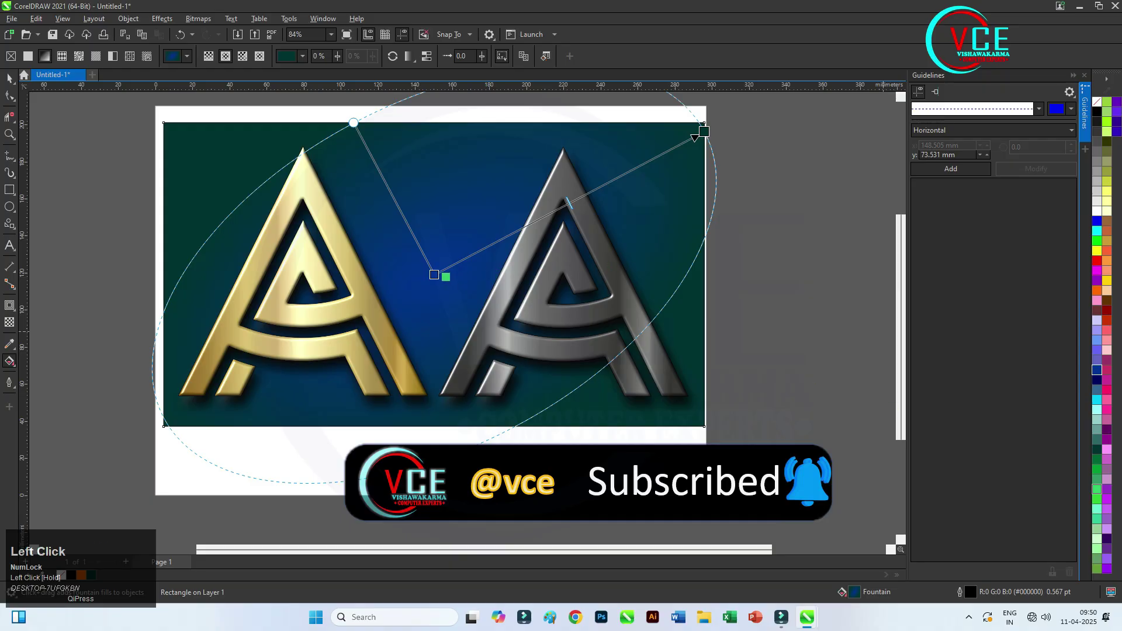
drag(438, 271, 434, 274)
click(798, 292)
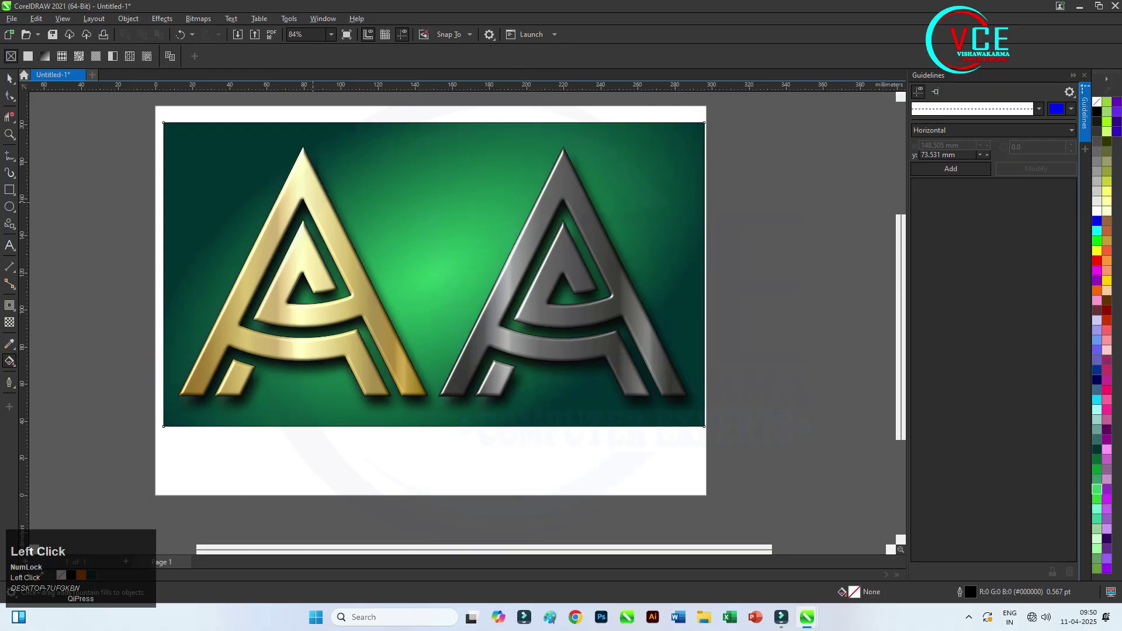
scroll(315, 202, up, 1)
scroll(327, 193, up, 1)
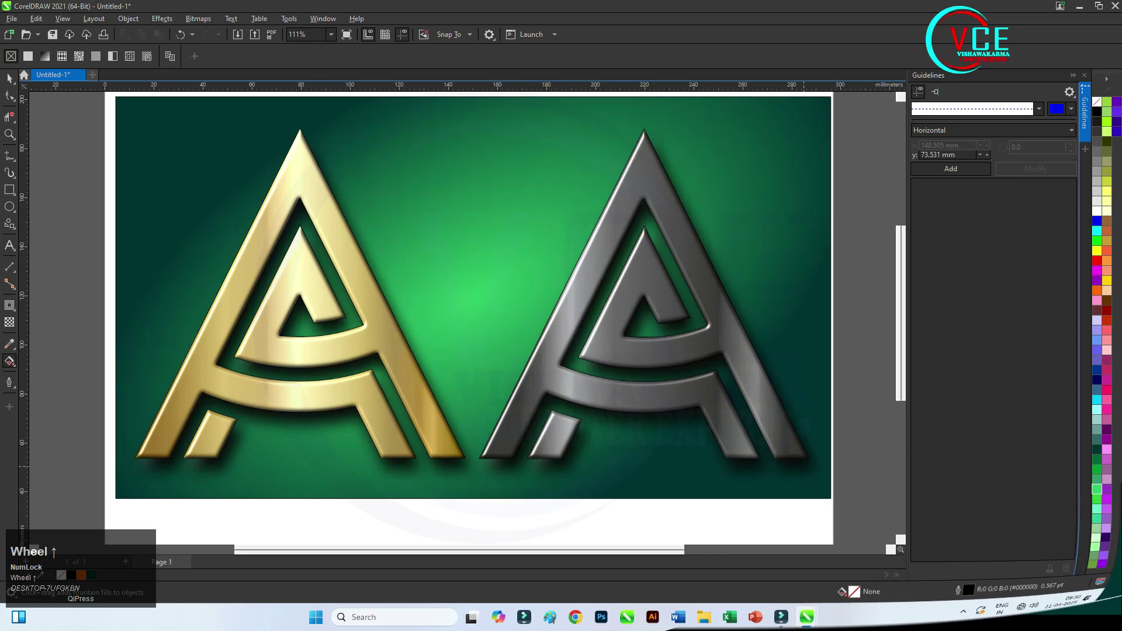